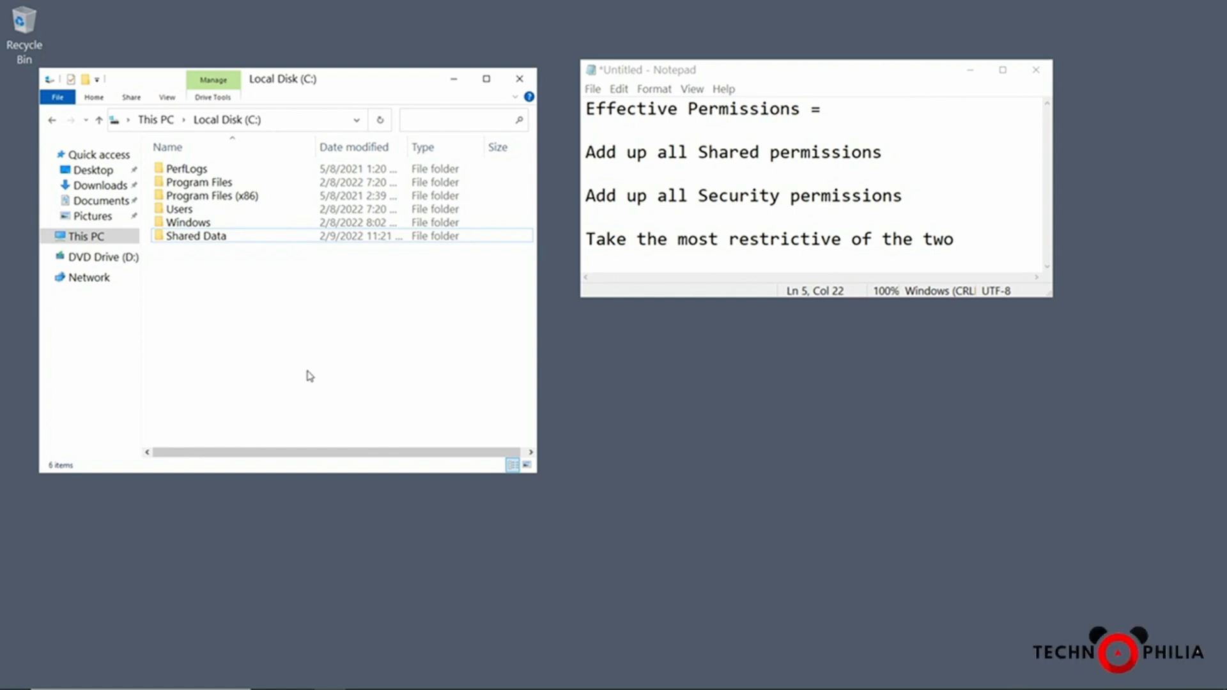
# - Open the sharing settings in the properties of the Shared Data folder on the C: drive
pyautogui.click(243, 237)
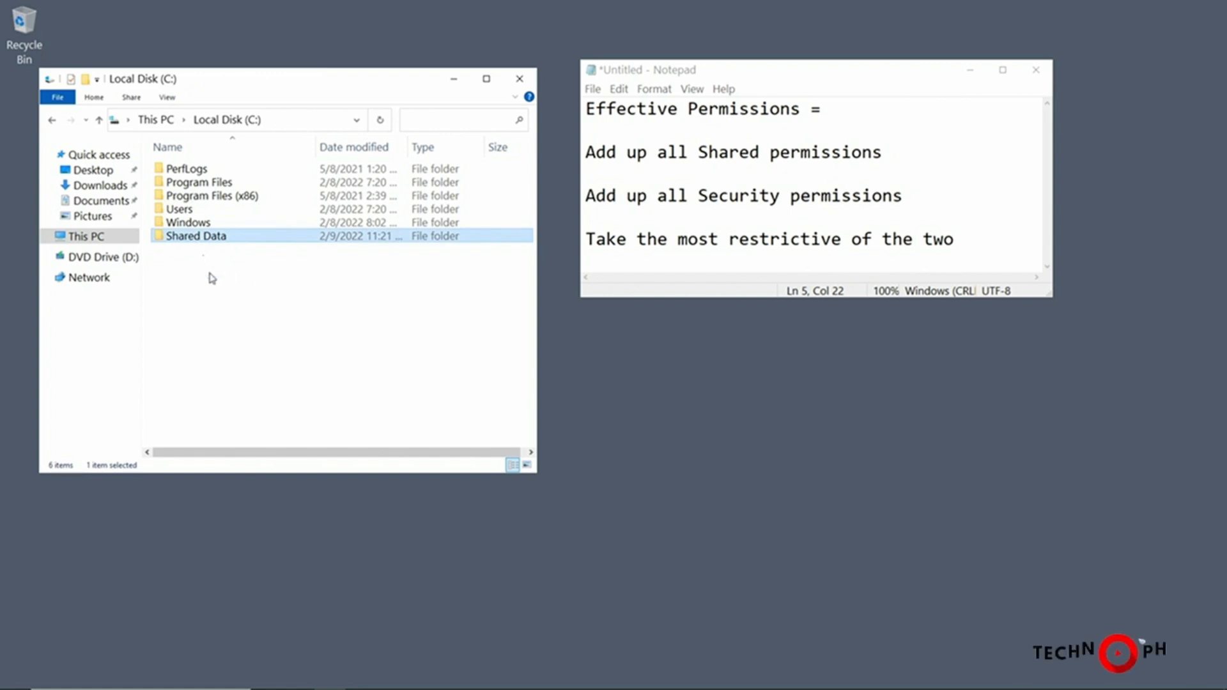
pyautogui.rightClick(200, 237)
pyautogui.click(248, 488)
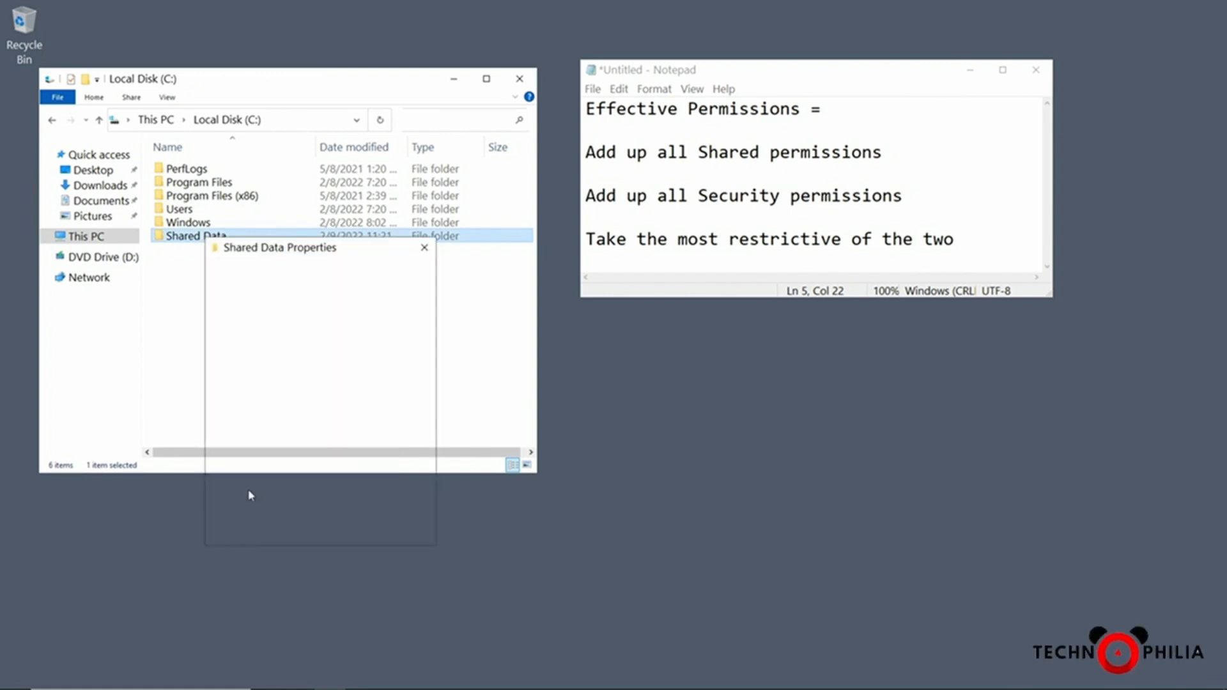
pyautogui.moveTo(348, 250); pyautogui.dragTo(496, 135)
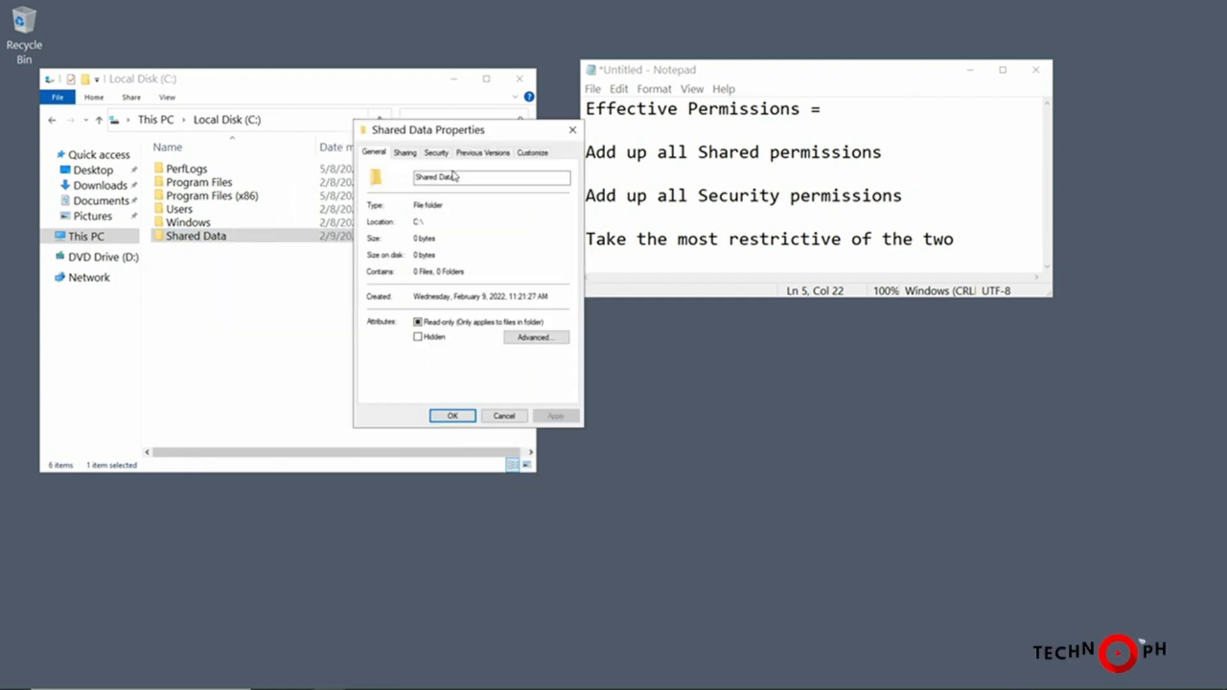
pyautogui.click(405, 153)
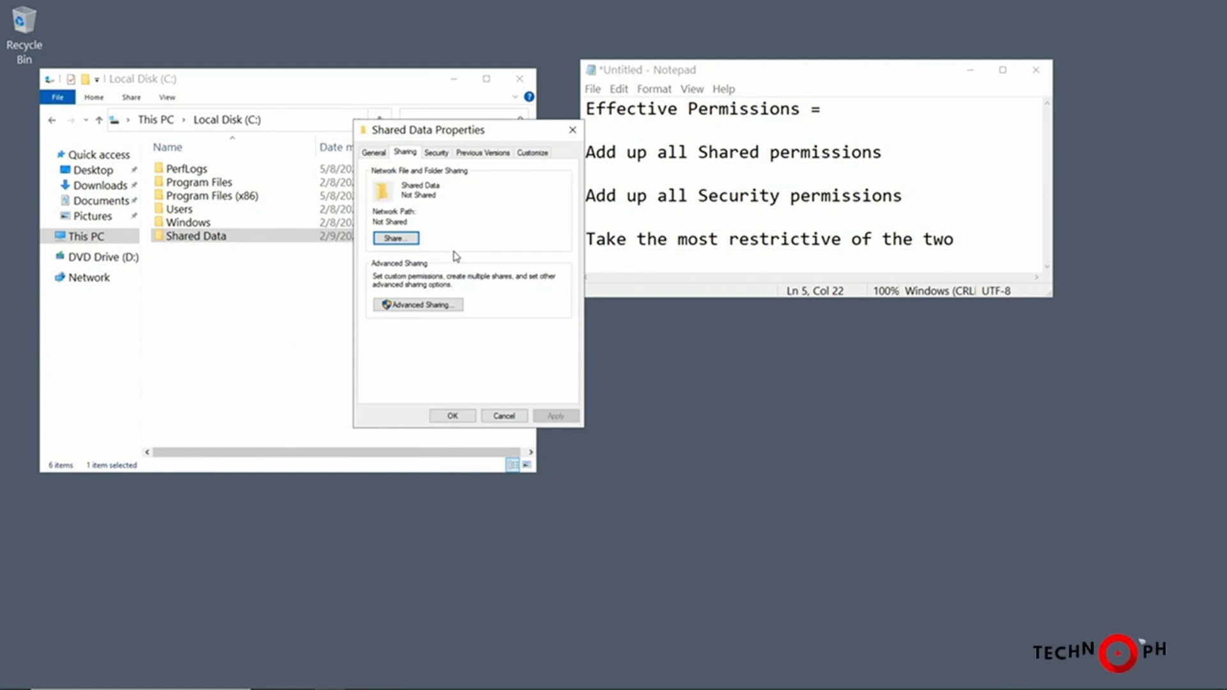
# - Review the permission levels offered for Administrator in the basic network sharing dialog and leave it without sharing
pyautogui.click(395, 239)
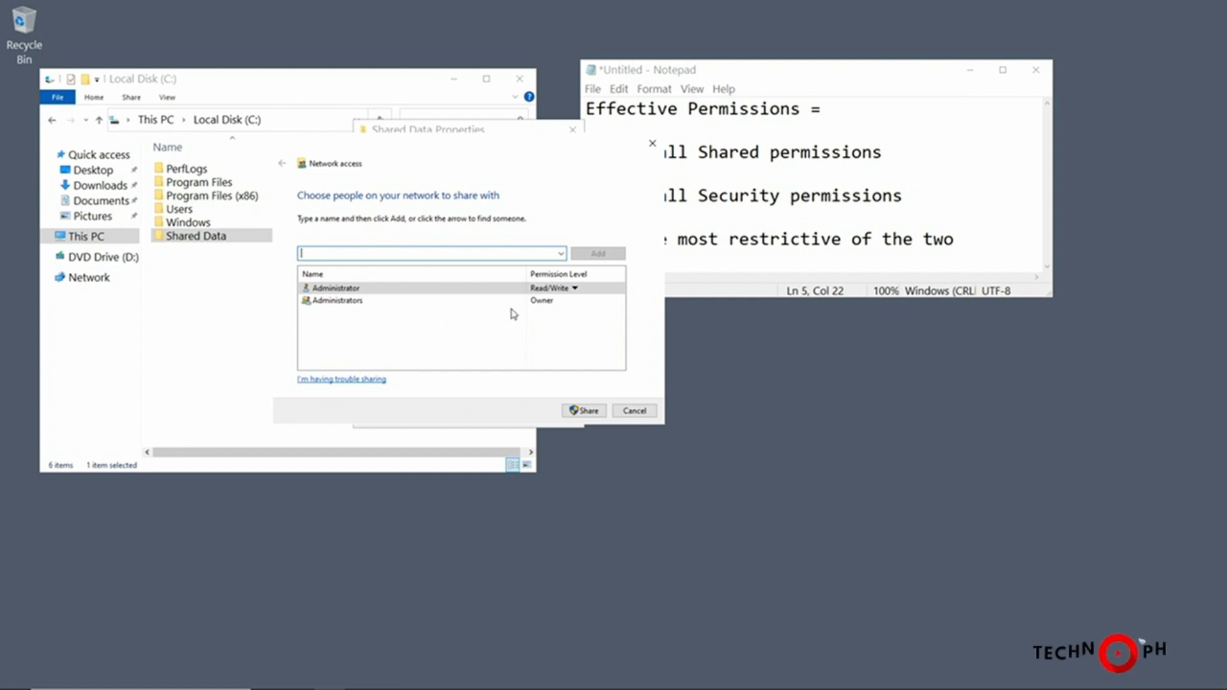
pyautogui.click(573, 292)
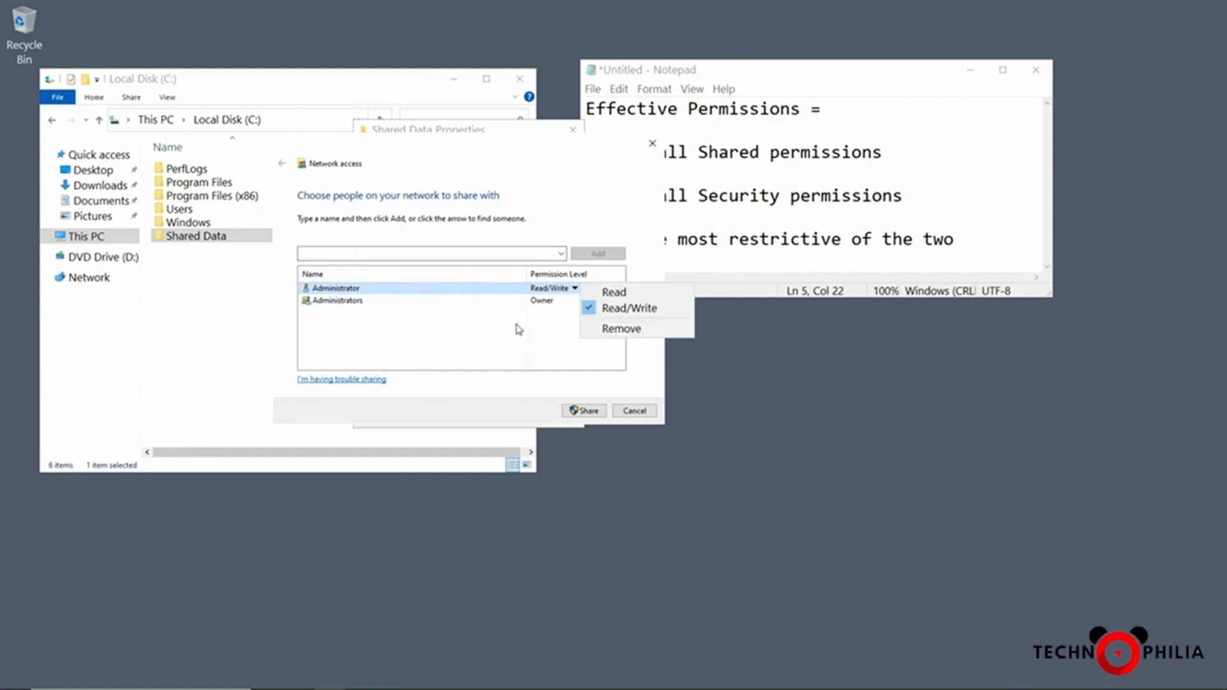
pyautogui.click(453, 354)
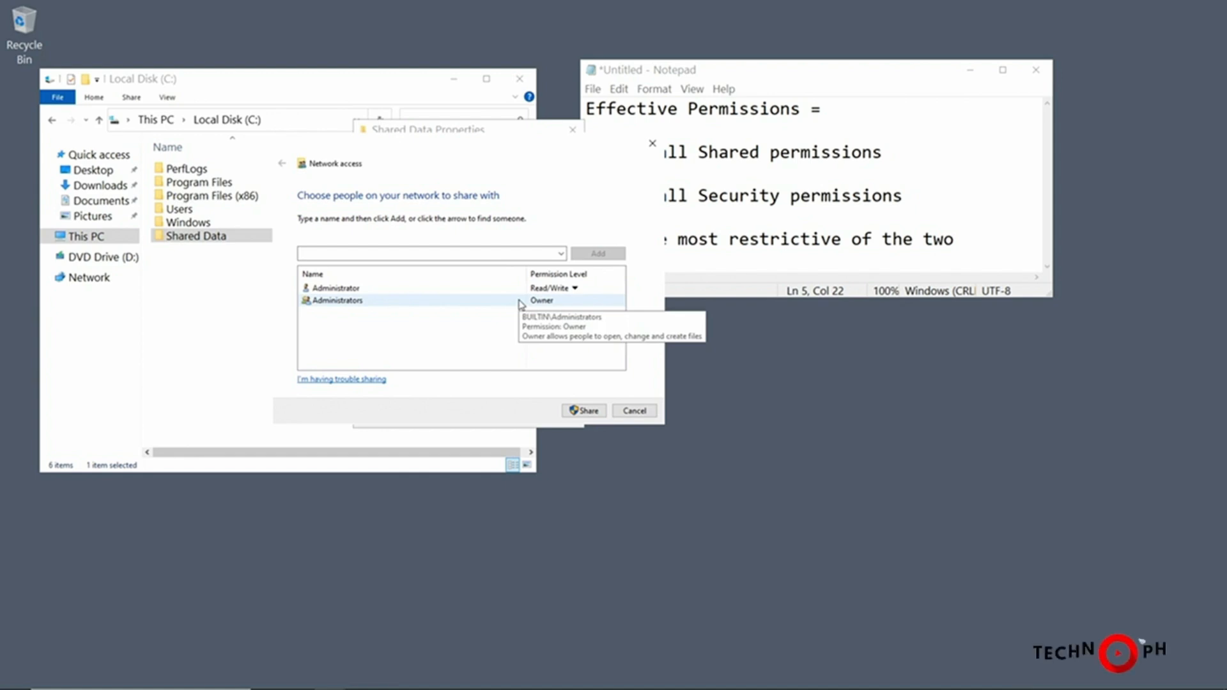
pyautogui.click(641, 412)
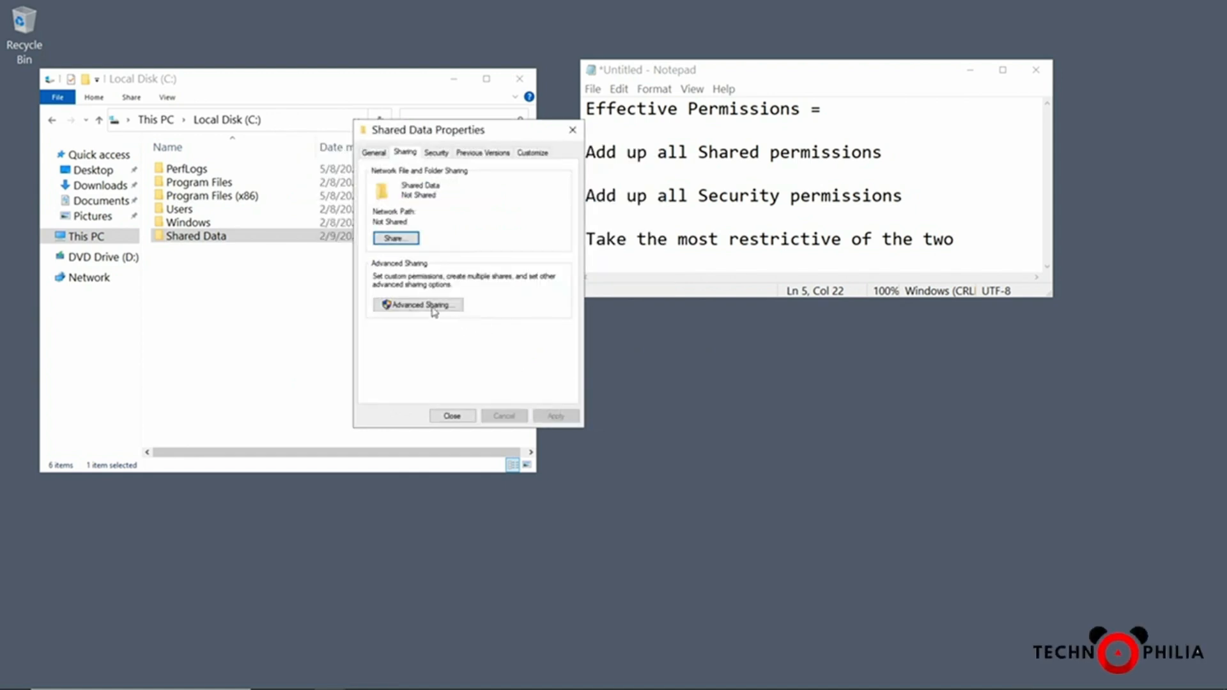
# - Turn on sharing for the folder in Advanced Sharing, keeping Shared Data as the share name
pyautogui.click(424, 305)
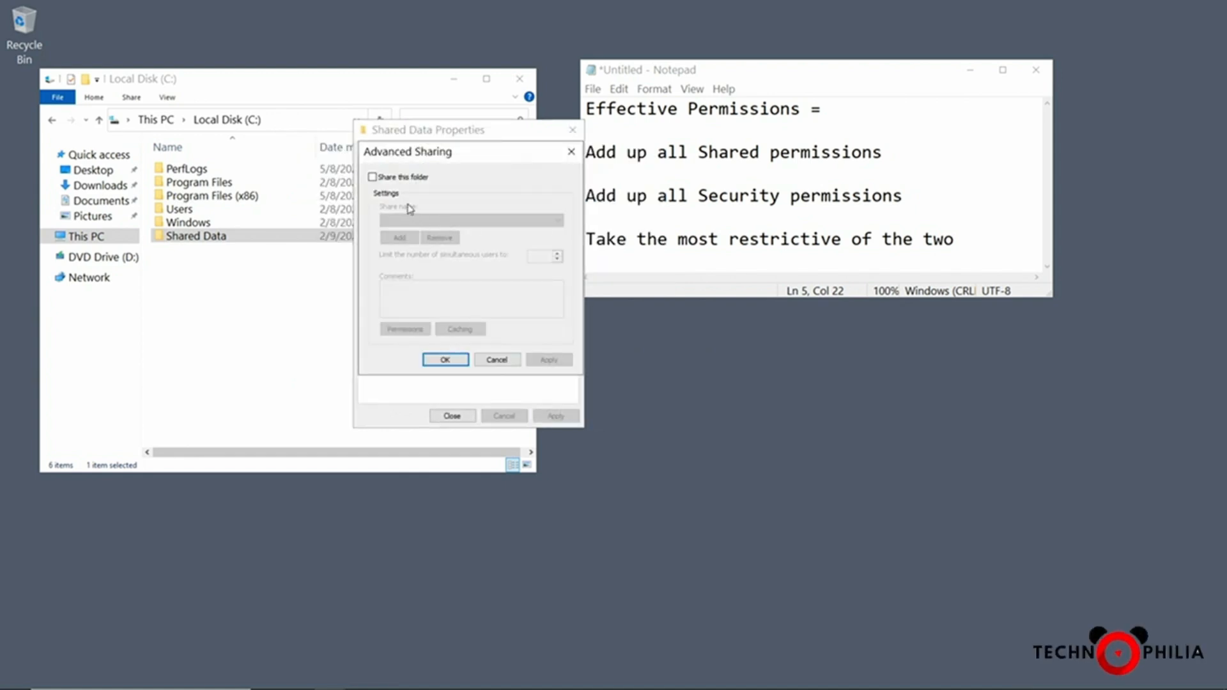
pyautogui.click(401, 179)
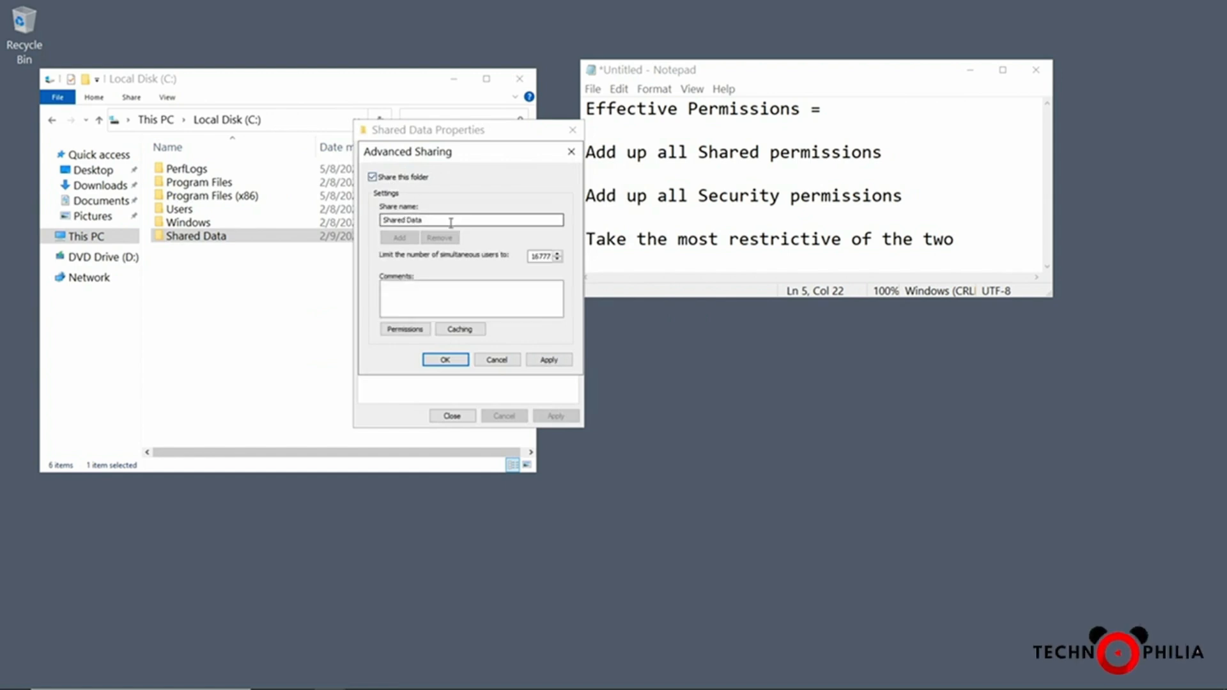
pyautogui.click(451, 223)
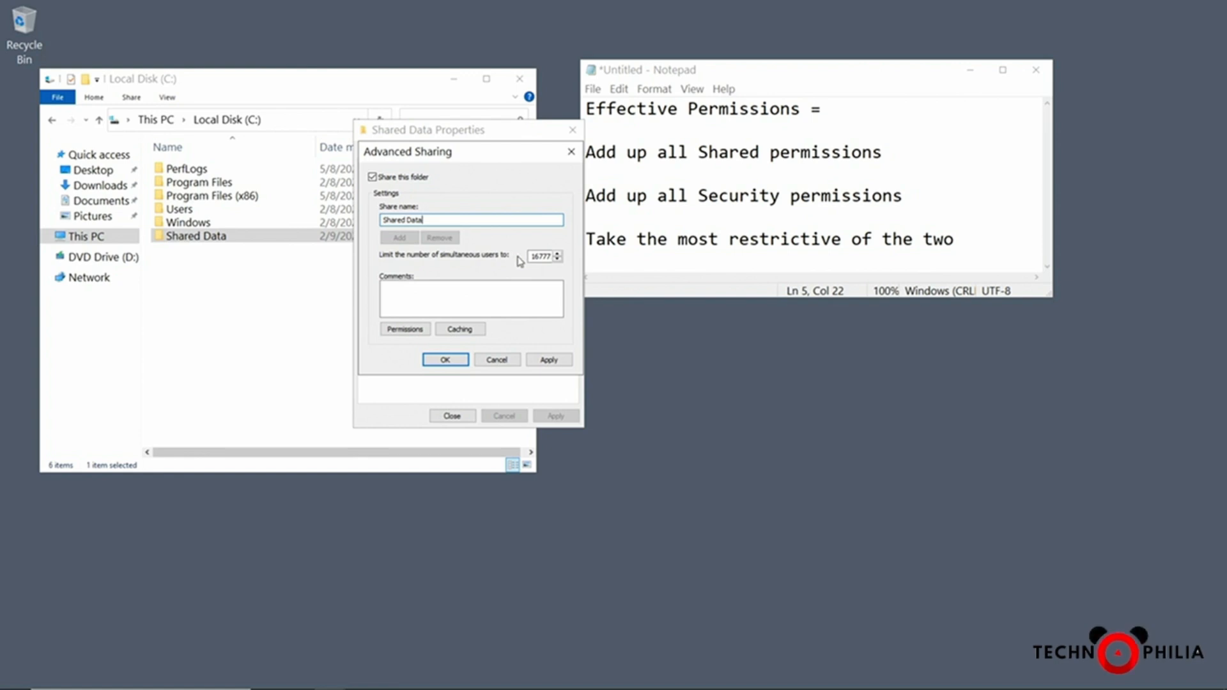
# - Add the Domain Users group to the share permissions and allow it Full Control
pyautogui.click(392, 331)
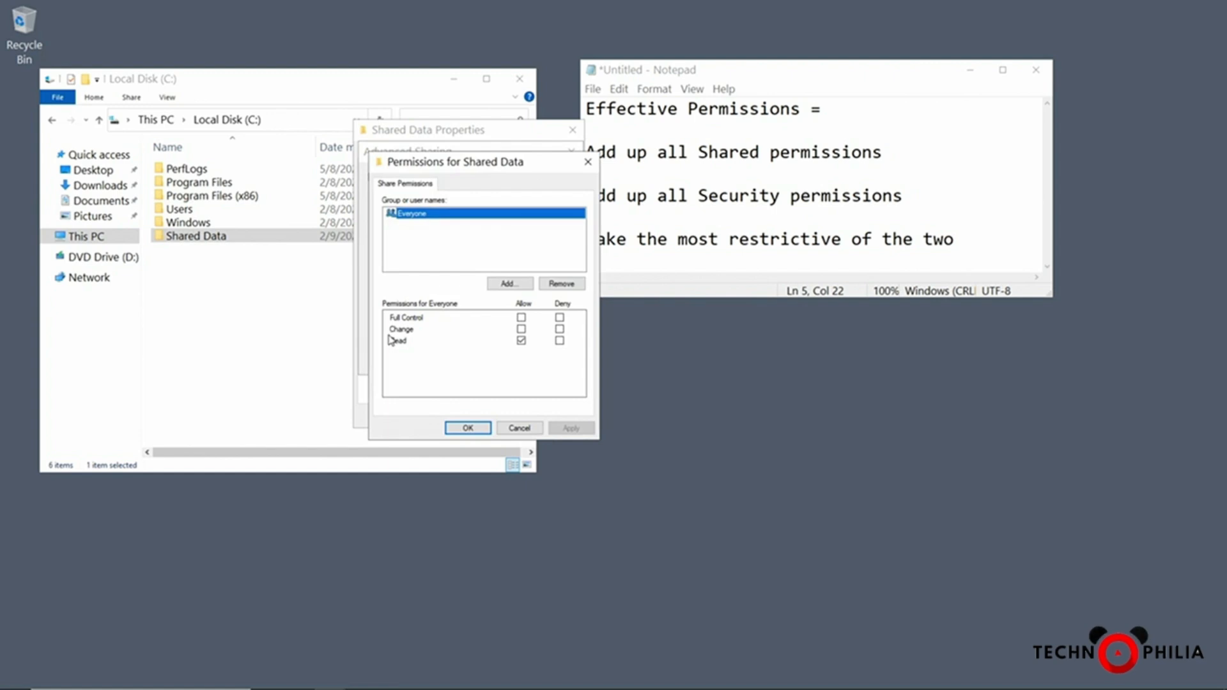
pyautogui.click(508, 283)
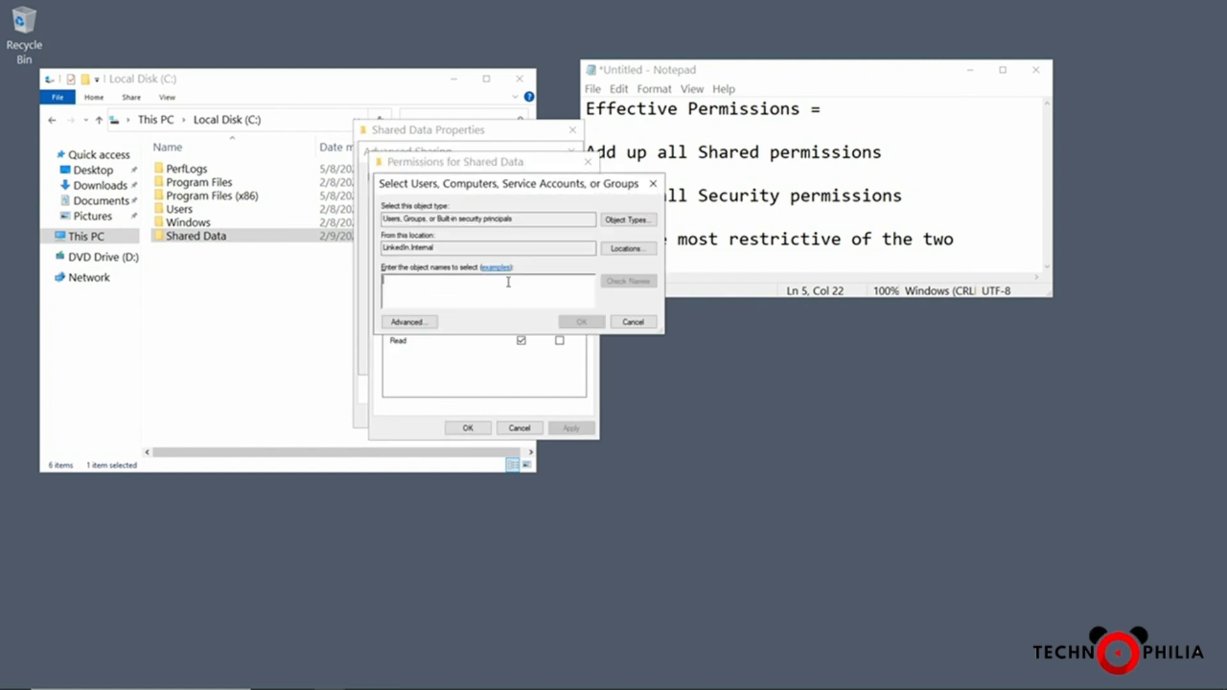
pyautogui.write('domain use')
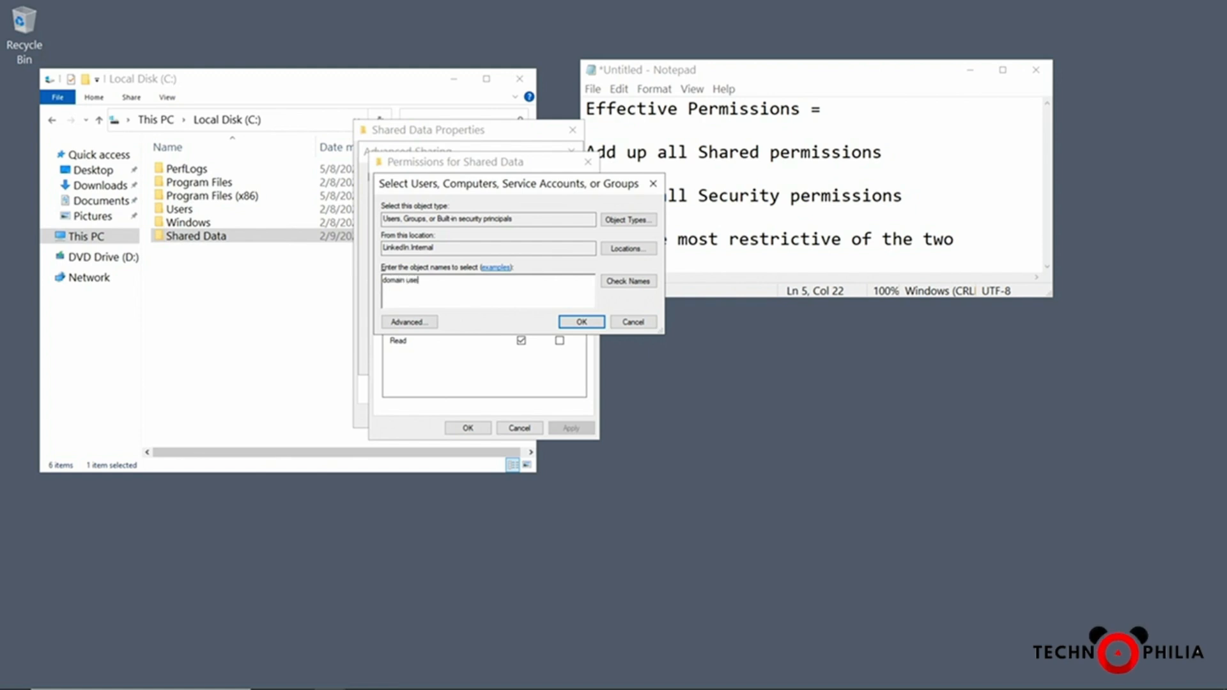
pyautogui.write('rs')
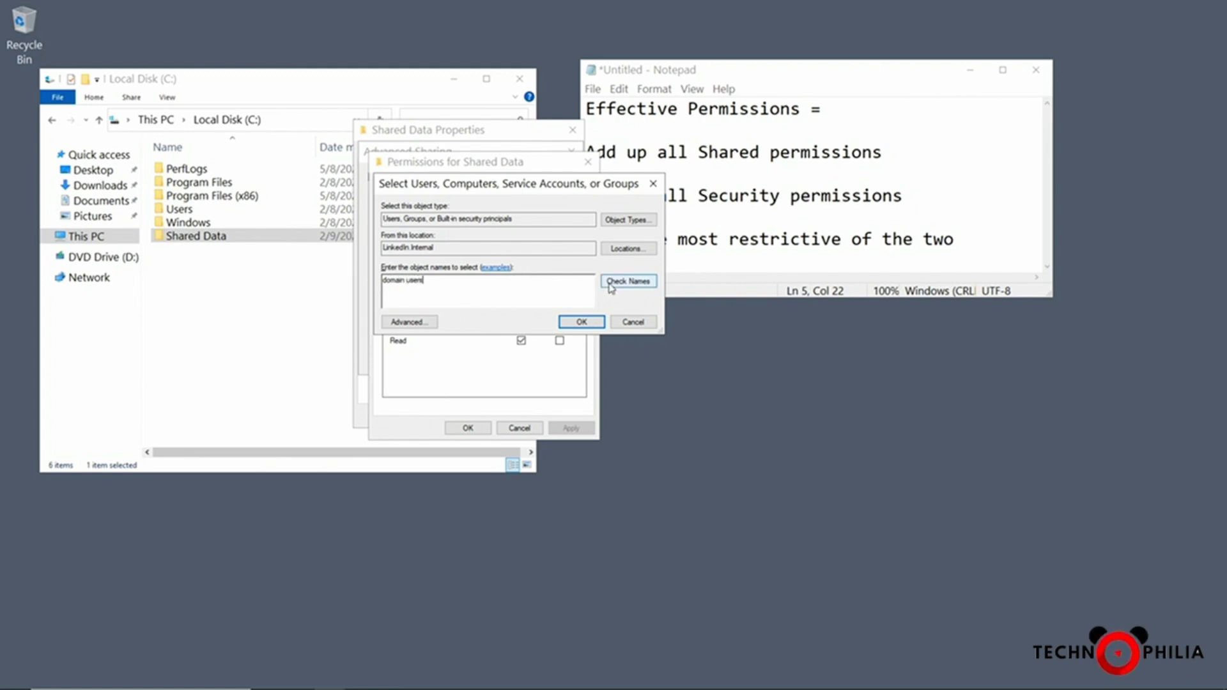
pyautogui.click(628, 281)
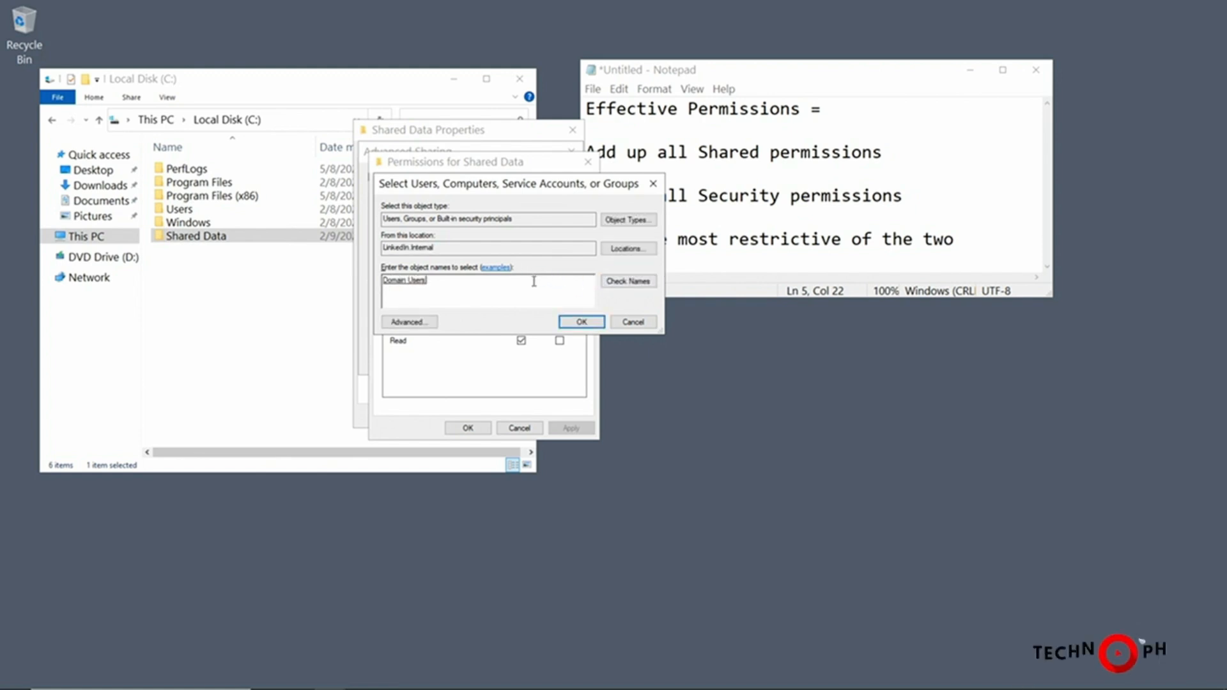
pyautogui.click(572, 322)
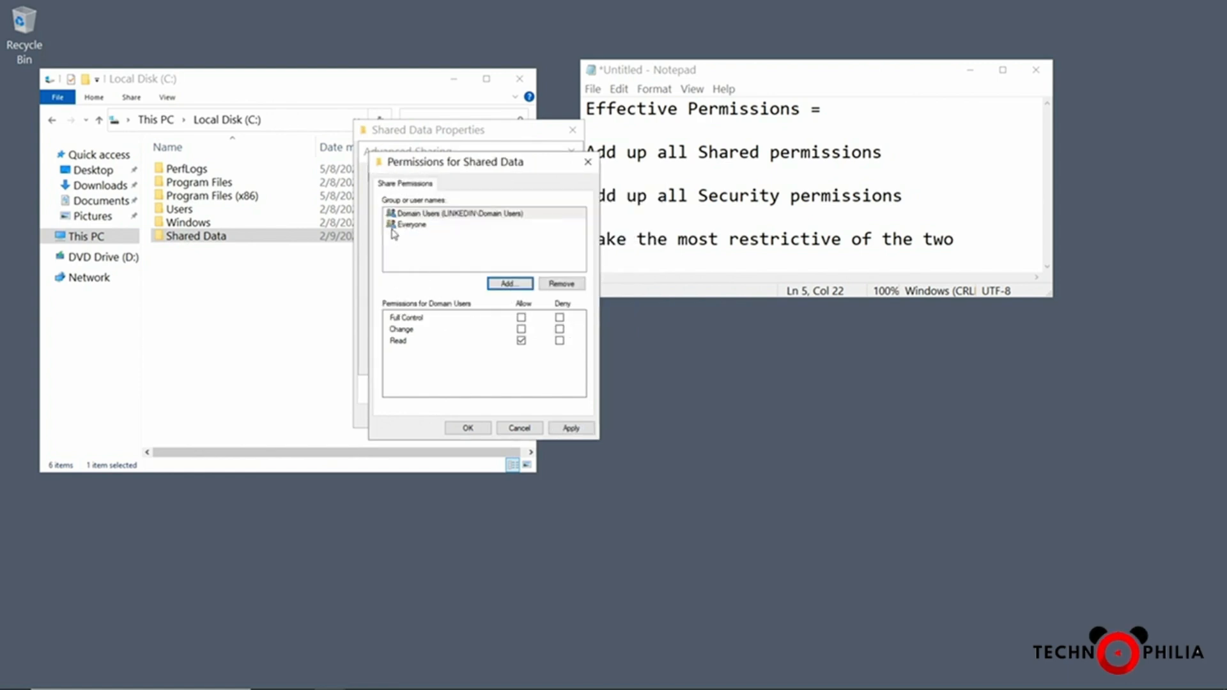
pyautogui.click(521, 317)
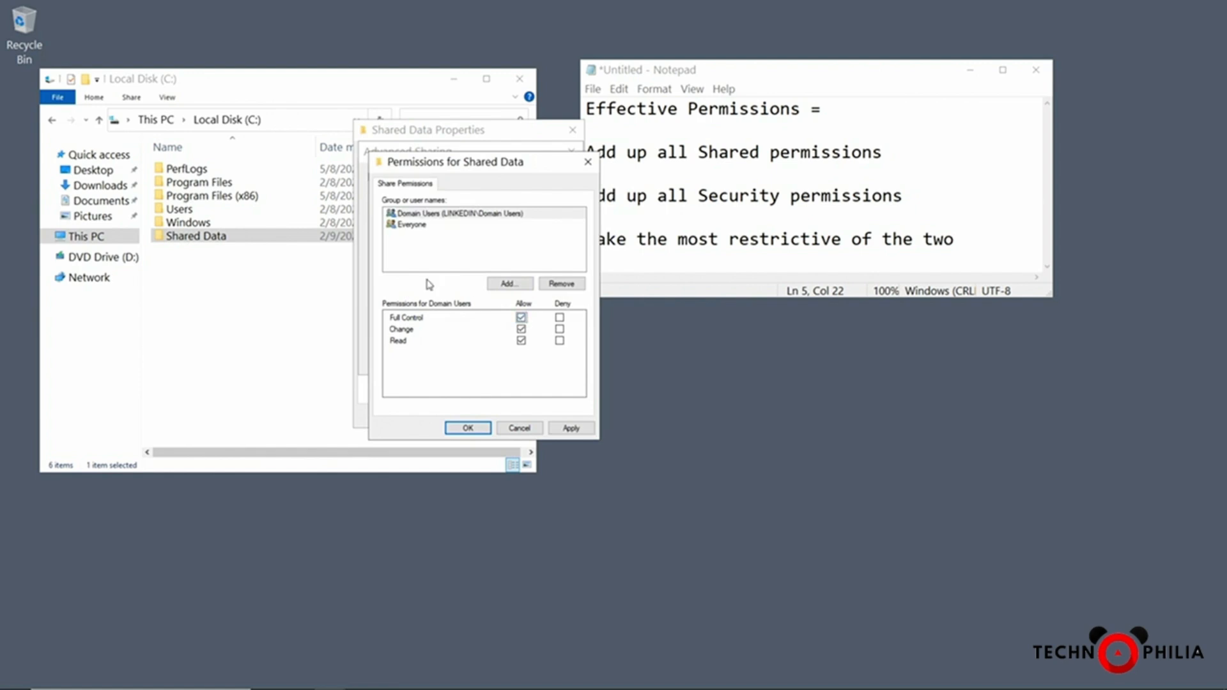
# - Remove the Everyone group from the share permissions and confirm the permission list
pyautogui.click(410, 226)
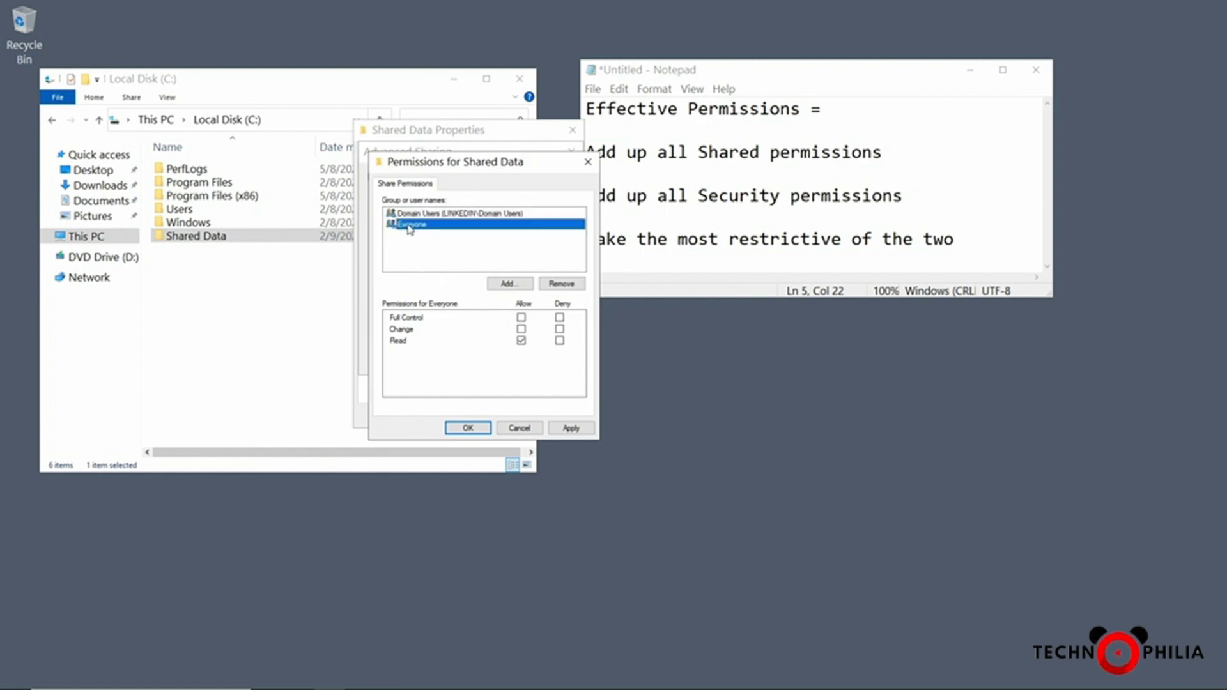
pyautogui.click(562, 285)
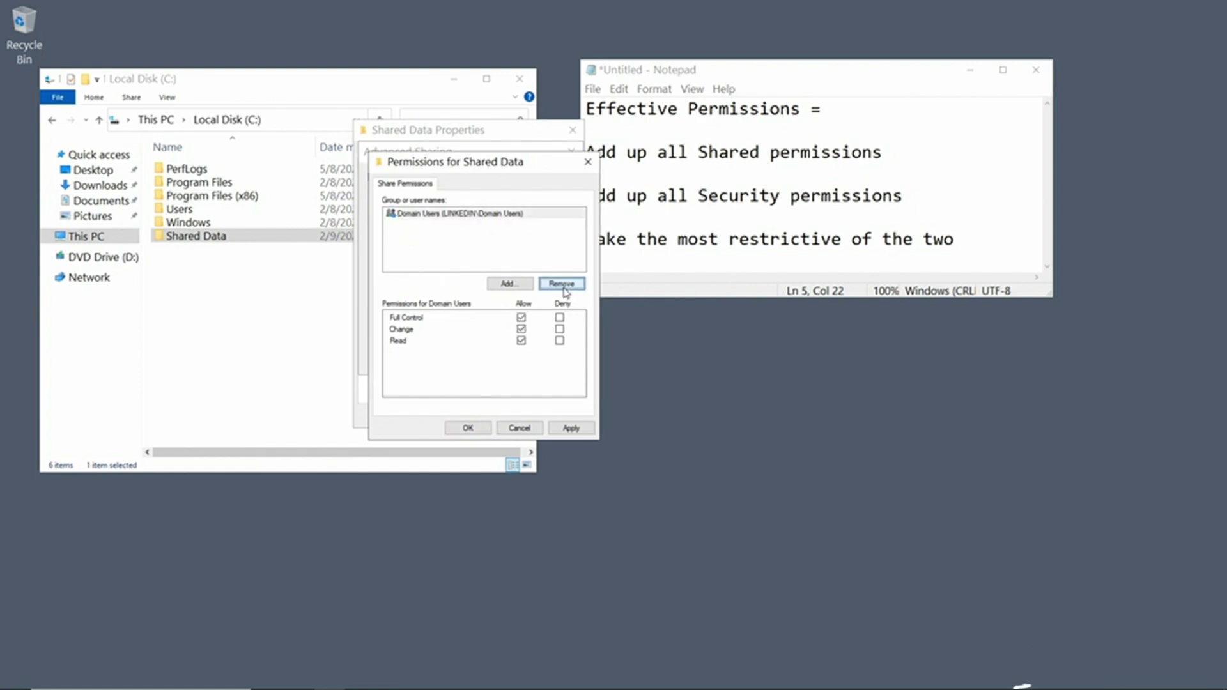
pyautogui.click(468, 427)
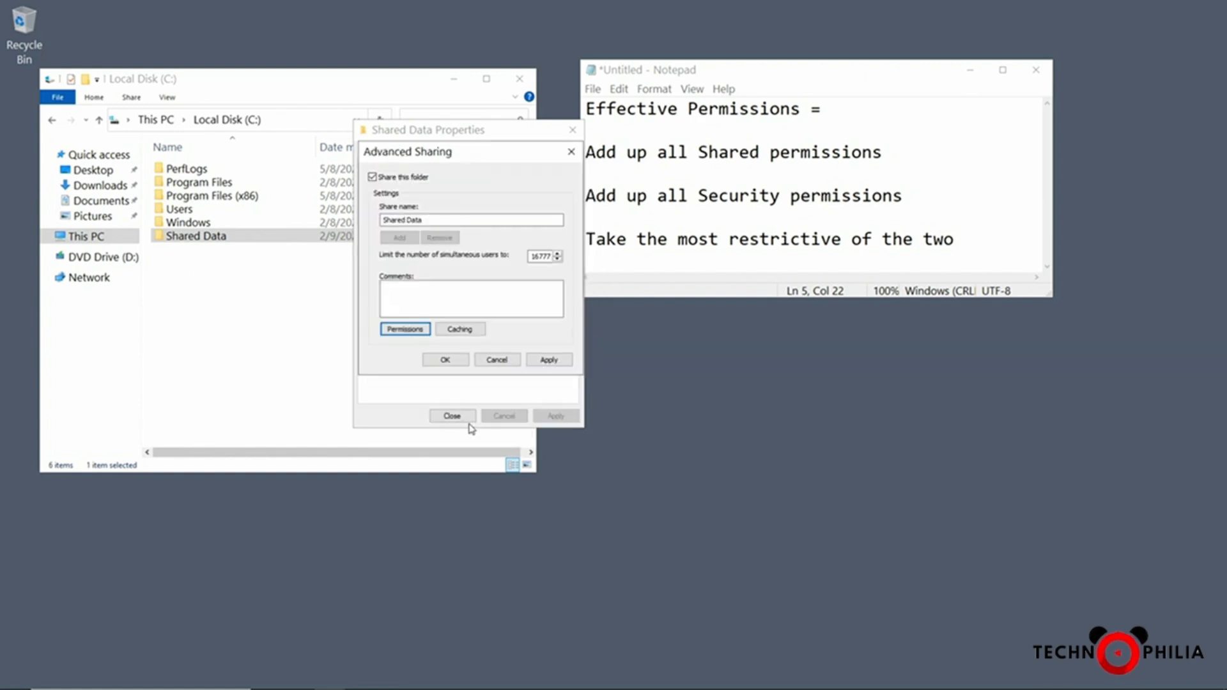
# - Check the share's offline caching options without changing them, and confirm the advanced sharing settings
pyautogui.click(455, 330)
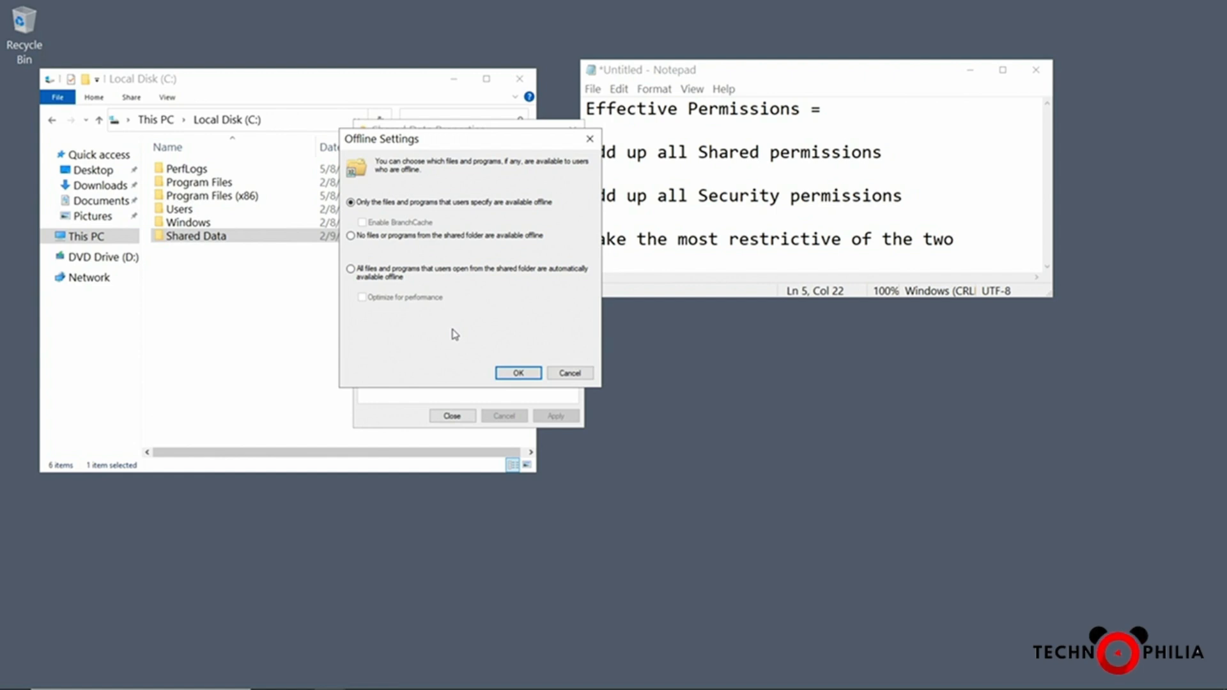
pyautogui.click(572, 373)
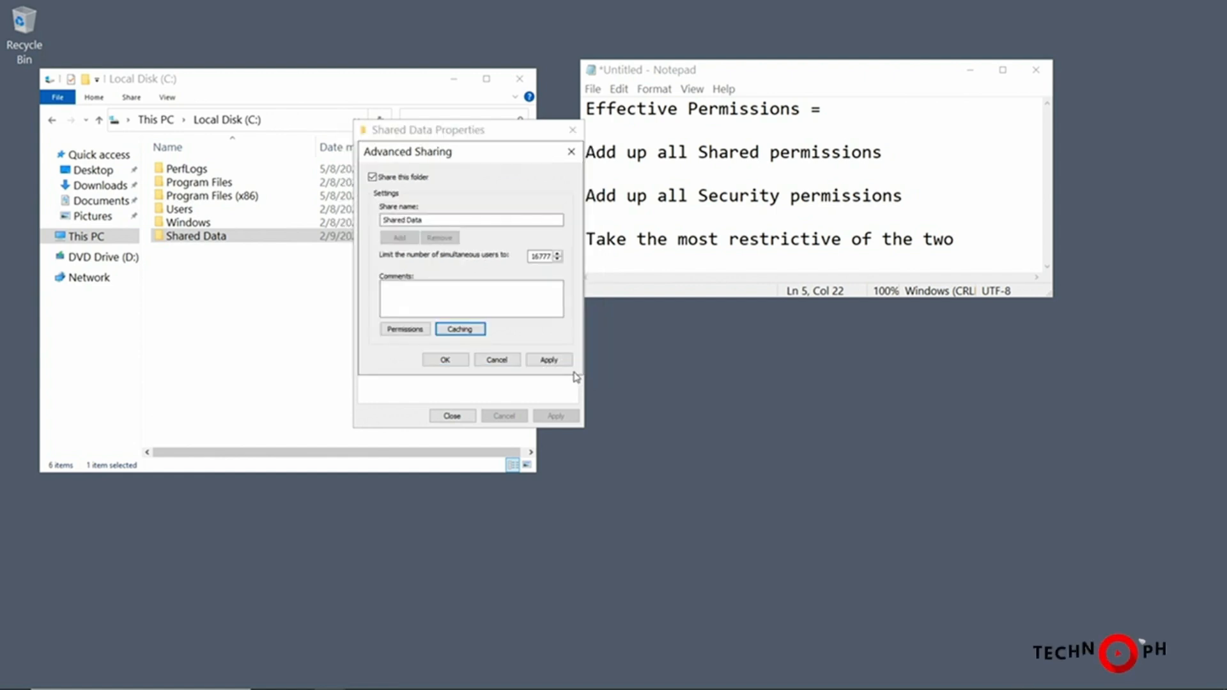
pyautogui.click(441, 359)
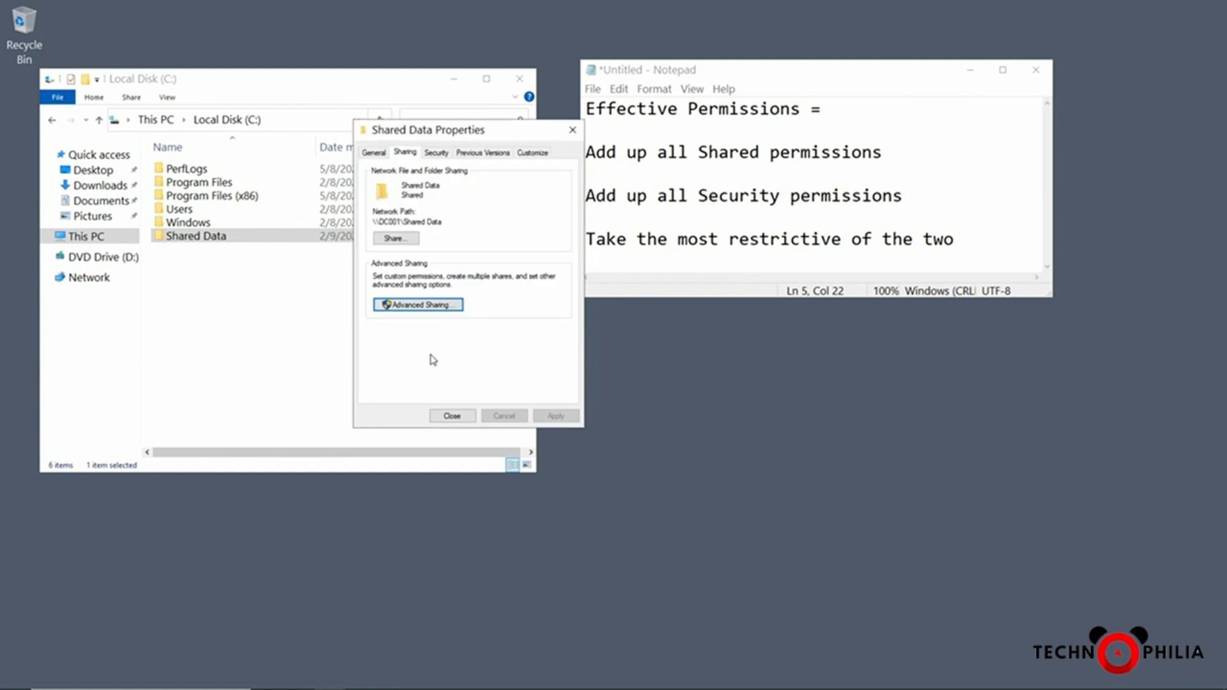
# - Open the folder's security permissions for editing and review the entries for SYSTEM, Administrators and Users
pyautogui.click(437, 155)
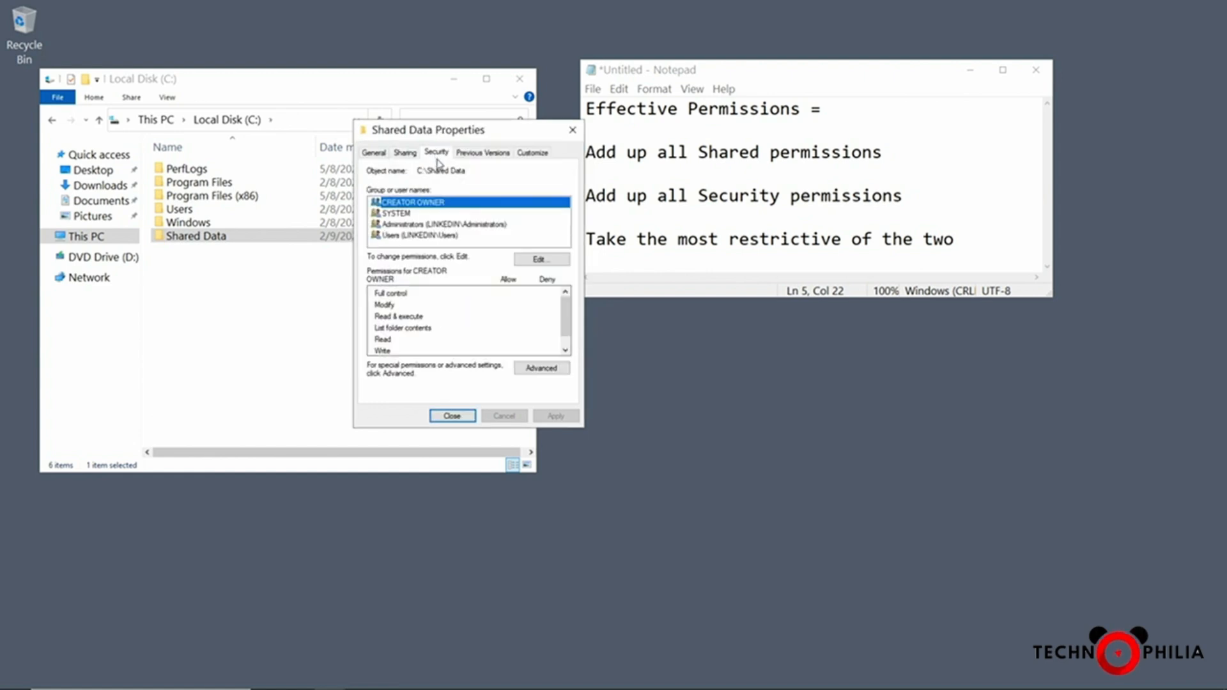
pyautogui.click(539, 260)
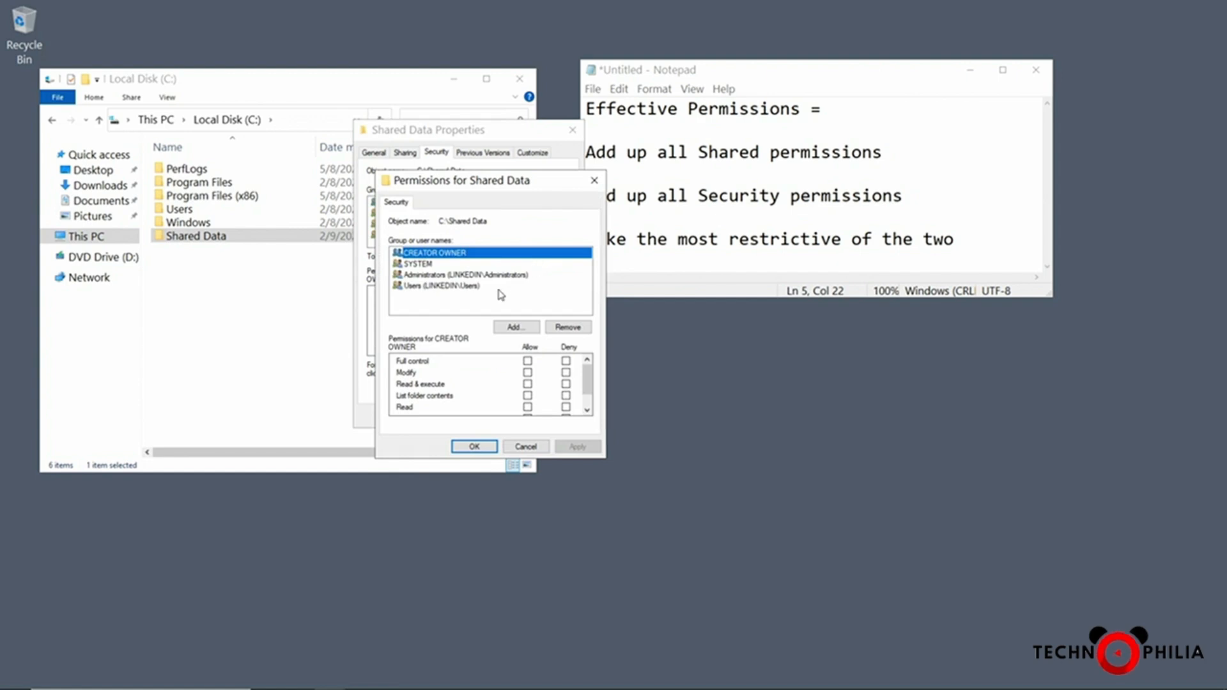
pyautogui.click(460, 264)
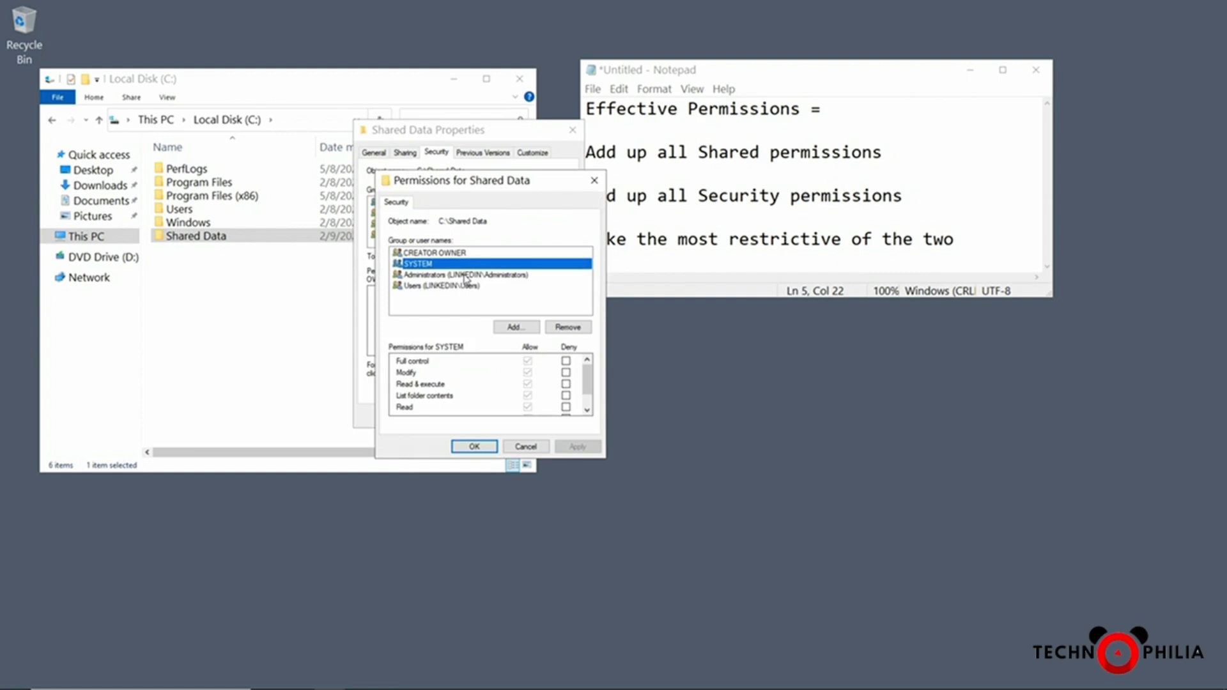
pyautogui.click(465, 276)
pyautogui.click(449, 287)
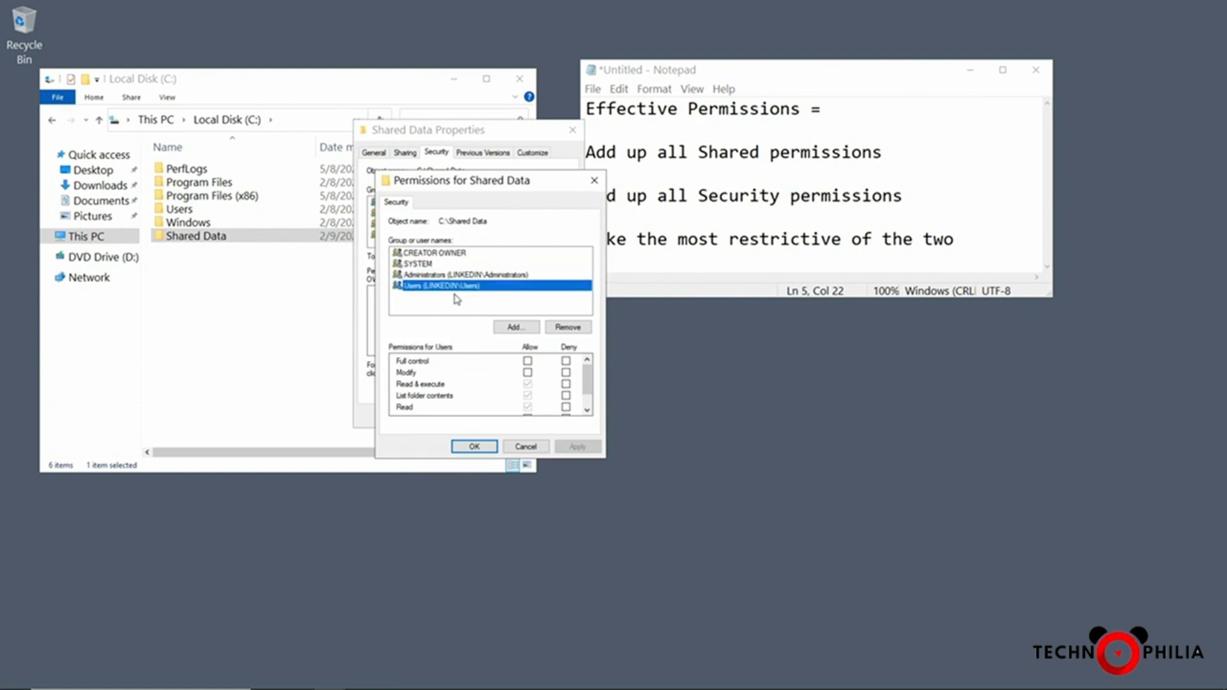
# - Switch to Active Directory Users and Computers to examine the Users container, and return to the folder's permissions
pyautogui.click(393, 677)
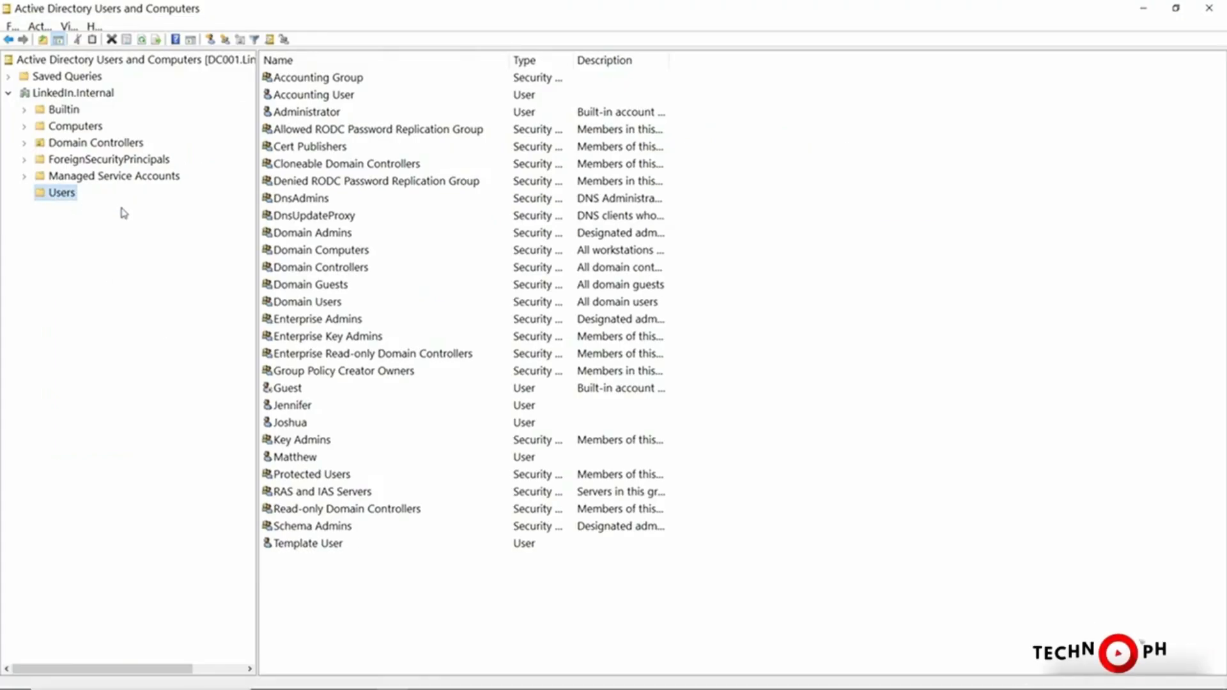
pyautogui.click(1139, 9)
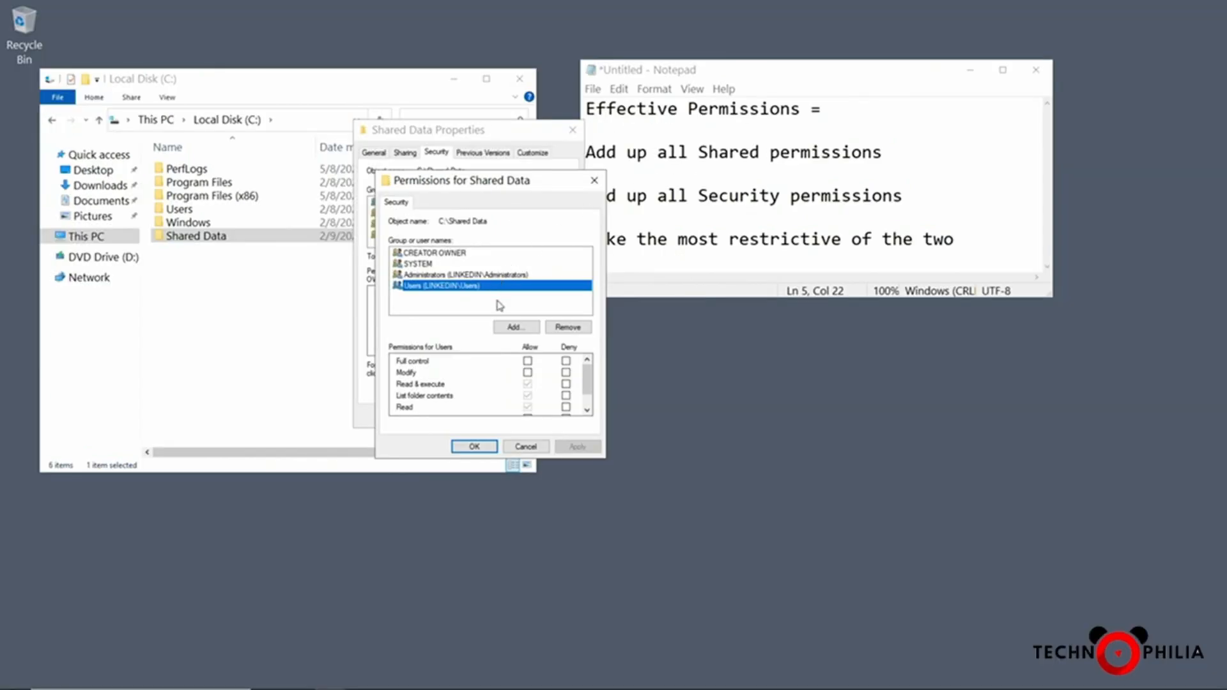
# - Add the Domain Users group to the folder's security permissions, allow it Full control, and apply the change
pyautogui.click(507, 328)
pyautogui.write('domain user')
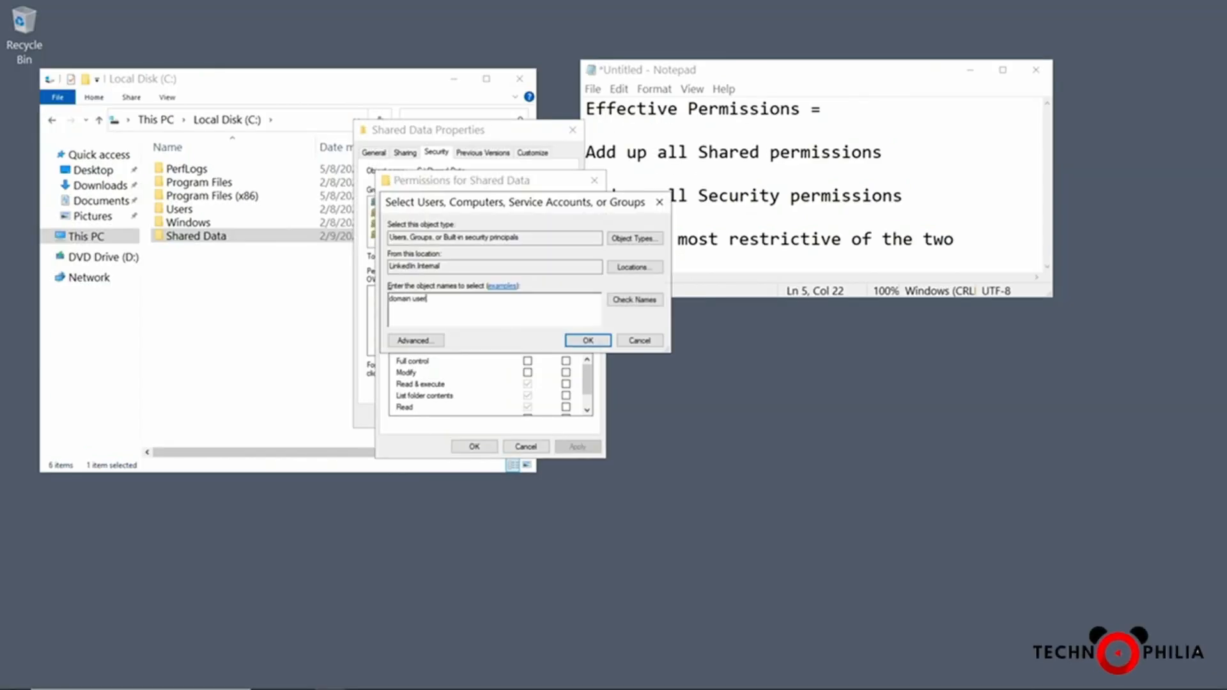
pyautogui.write('s')
pyautogui.click(634, 300)
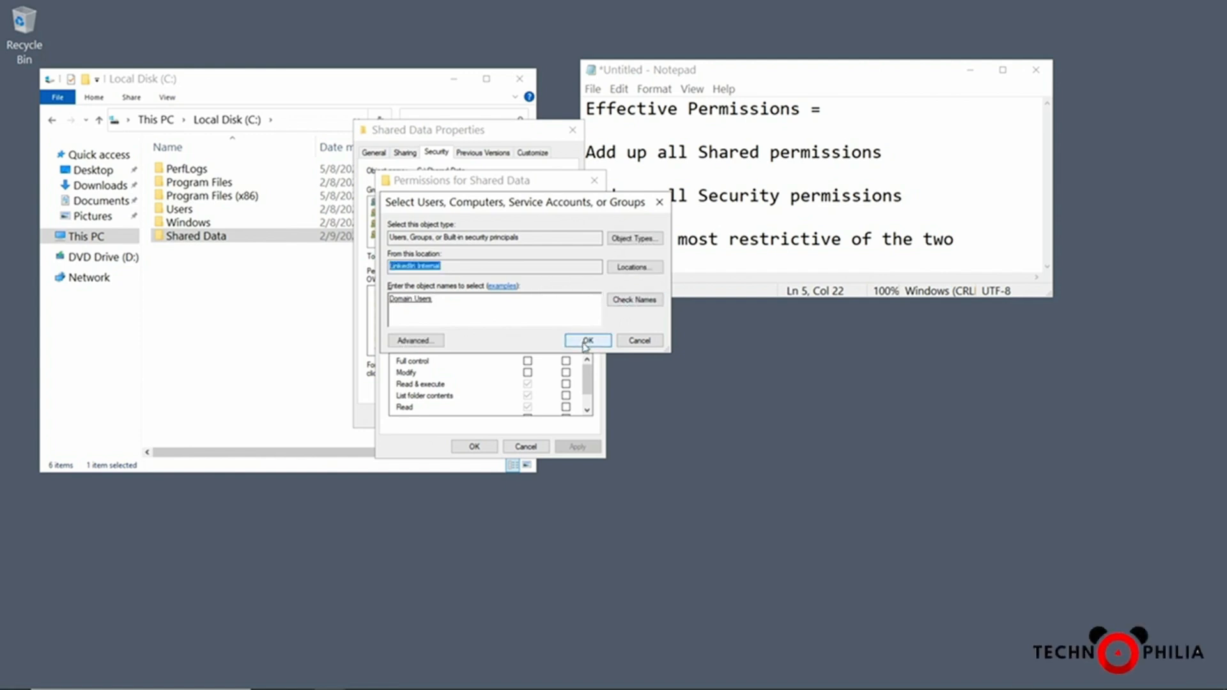
pyautogui.click(587, 341)
pyautogui.click(527, 361)
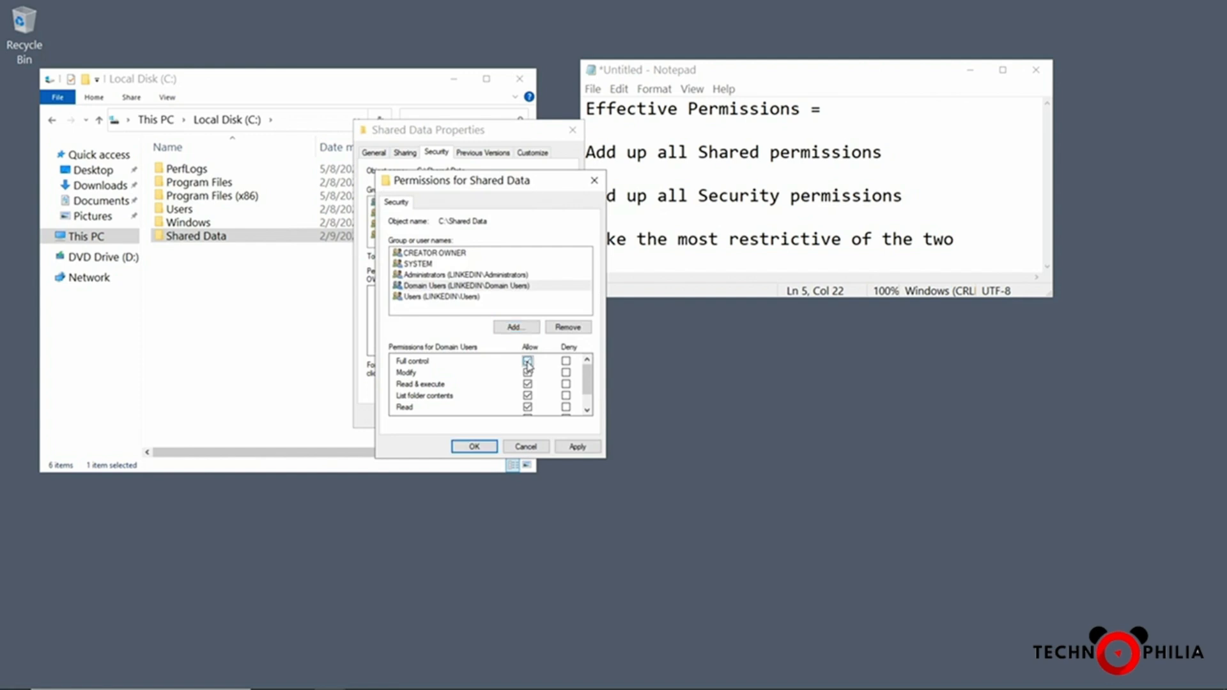
pyautogui.click(568, 447)
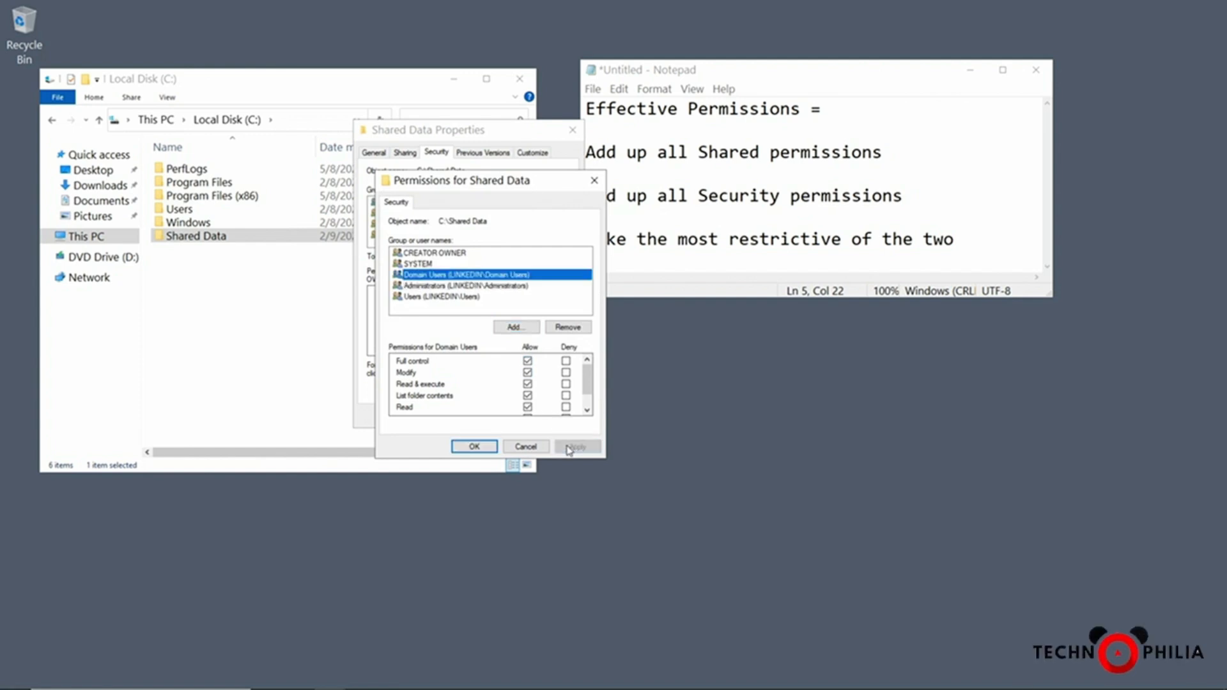
pyautogui.click(474, 446)
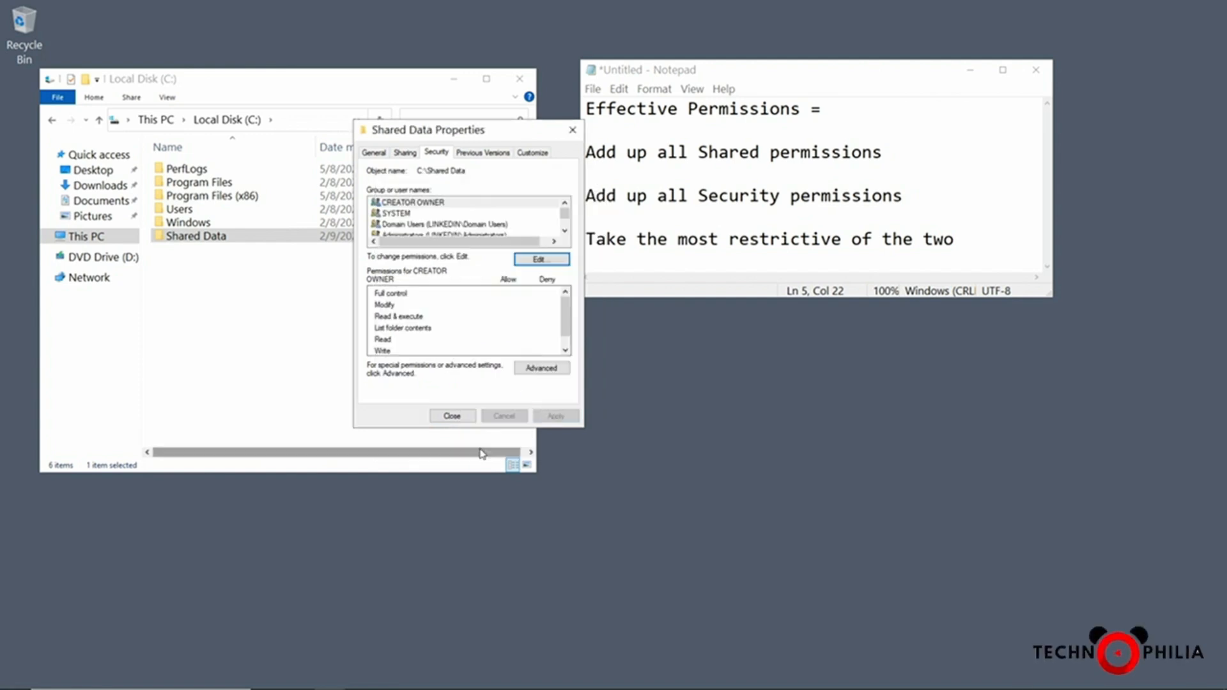
# - Close and reopen the Shared Data folder's properties, and review its sharing and security settings
pyautogui.click(451, 416)
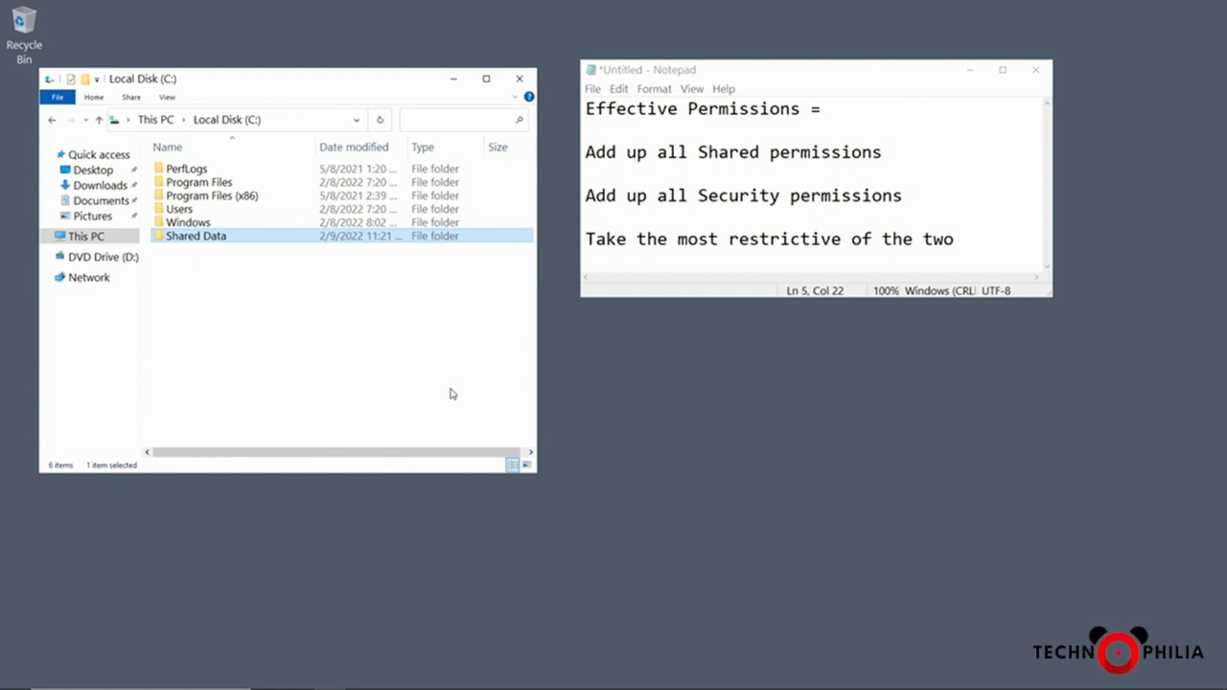
pyautogui.rightClick(223, 240)
pyautogui.click(269, 484)
pyautogui.moveTo(343, 249); pyautogui.dragTo(381, 101)
pyautogui.click(315, 108)
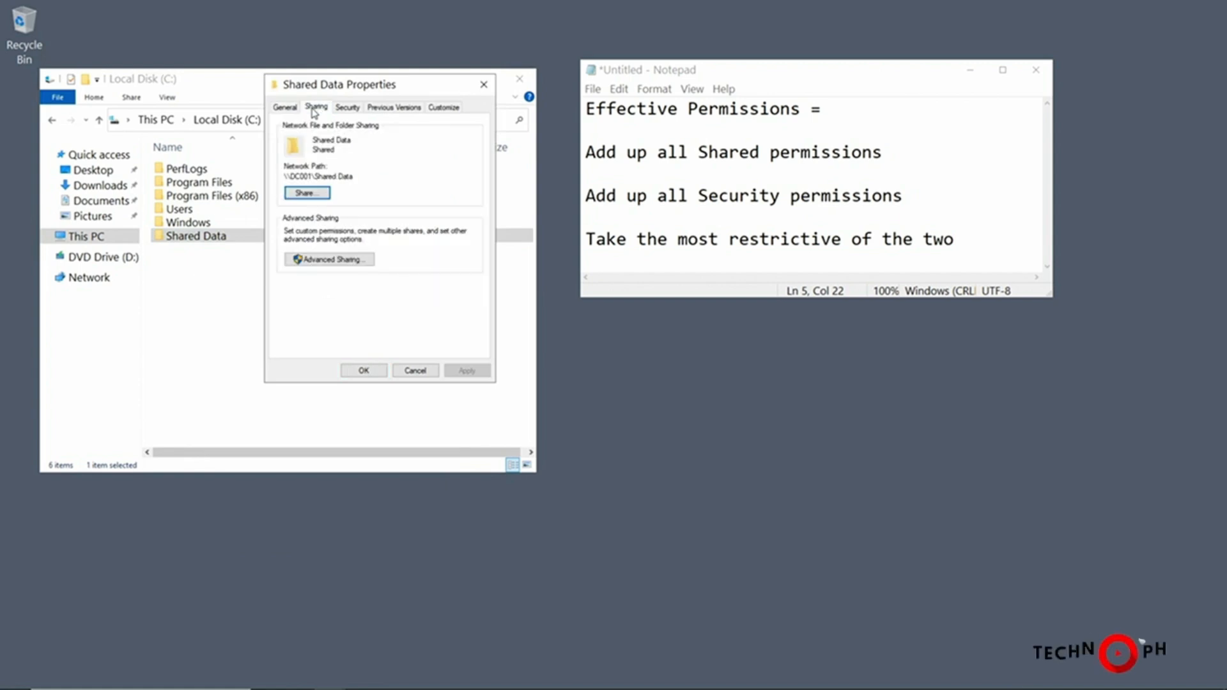
pyautogui.click(345, 109)
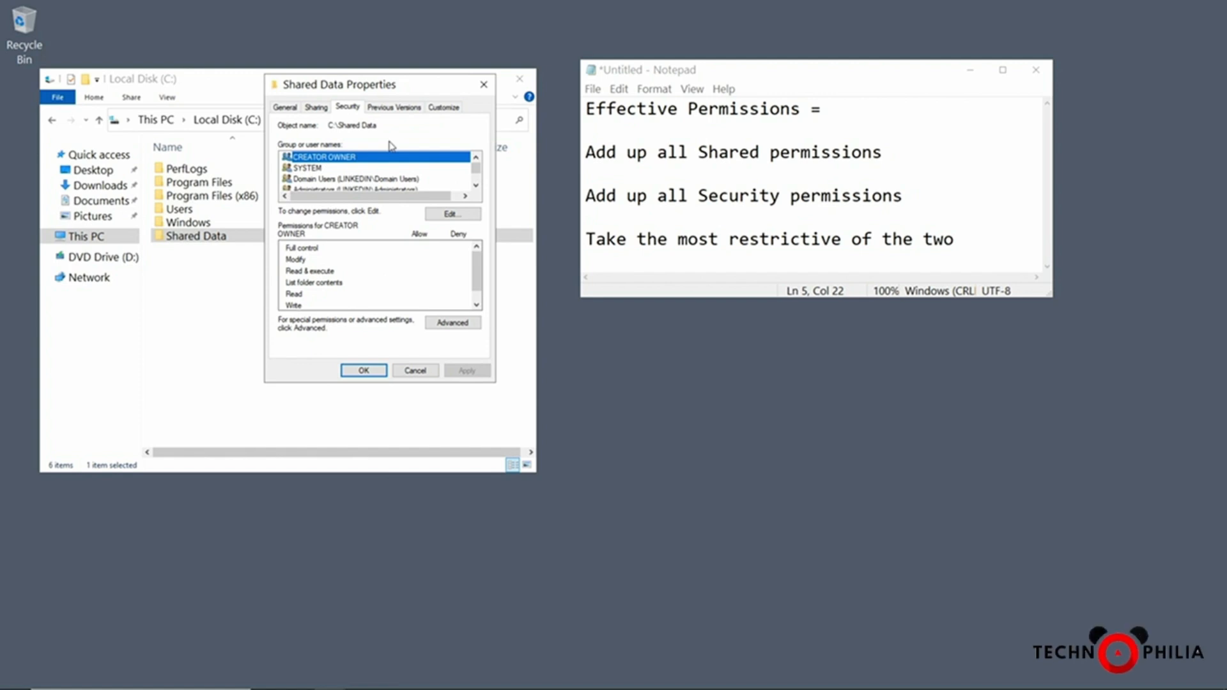
# - Remove the Full control and Modify permissions from Domain Users in the Shared Data folder's security permissions, and confirm
pyautogui.click(440, 216)
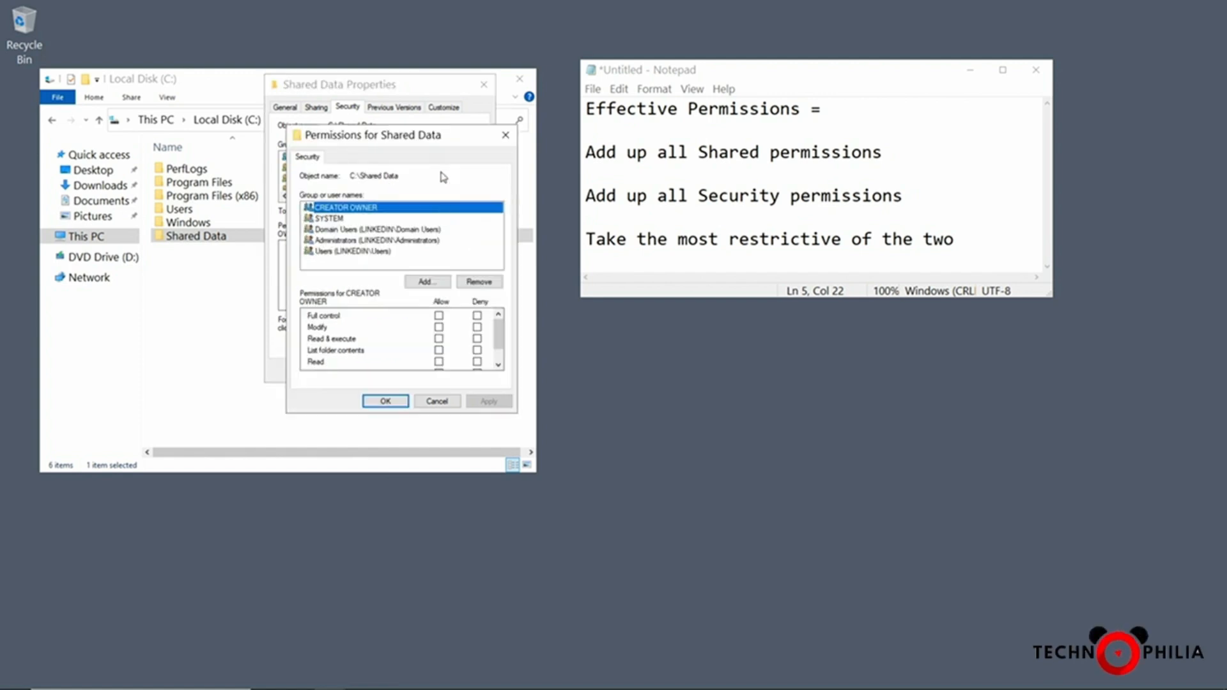
pyautogui.click(362, 230)
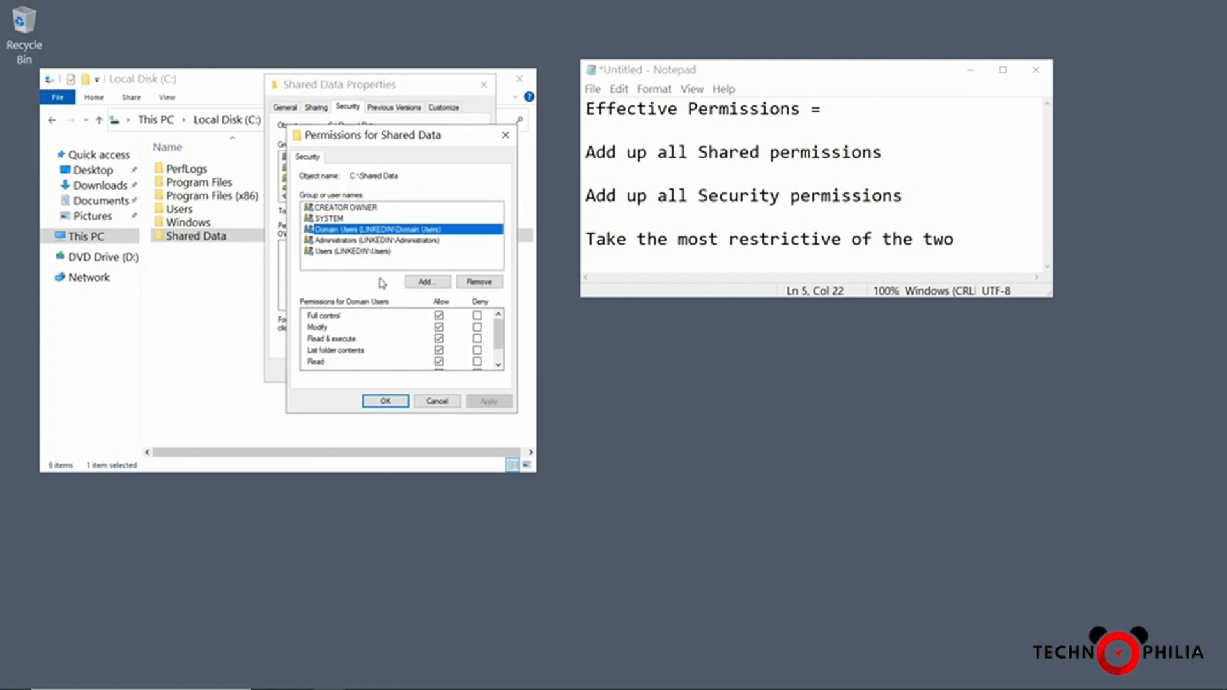
pyautogui.click(438, 316)
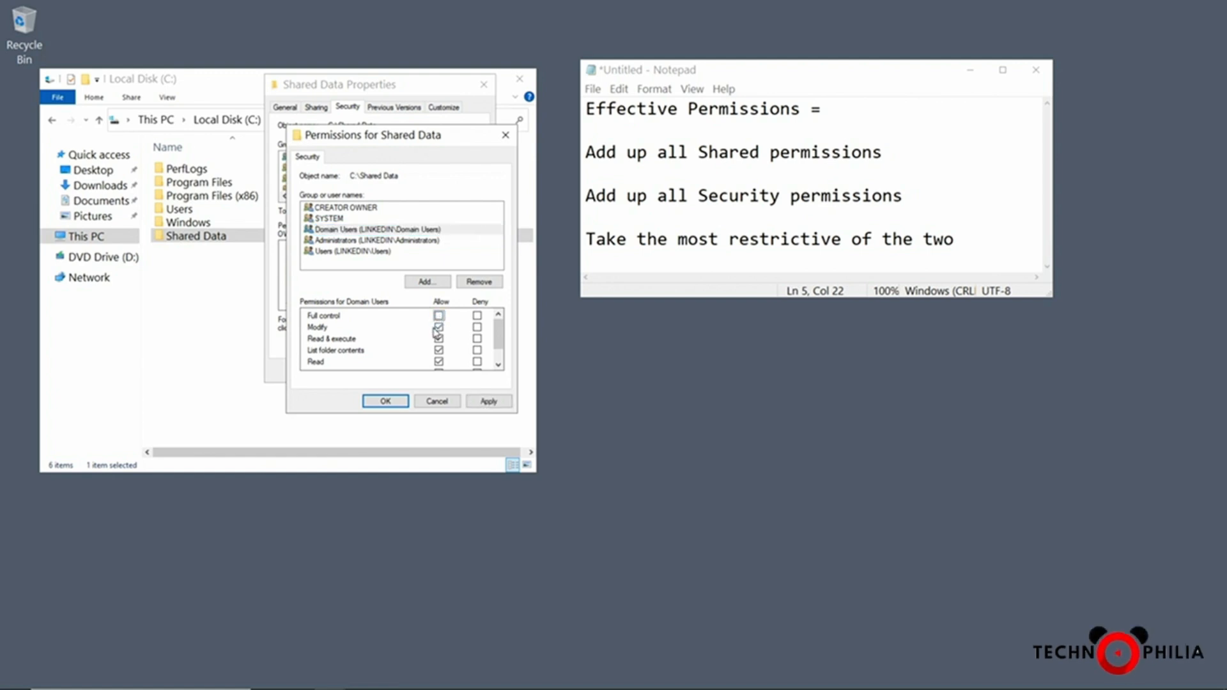
pyautogui.click(438, 327)
pyautogui.click(499, 363)
pyautogui.click(499, 363)
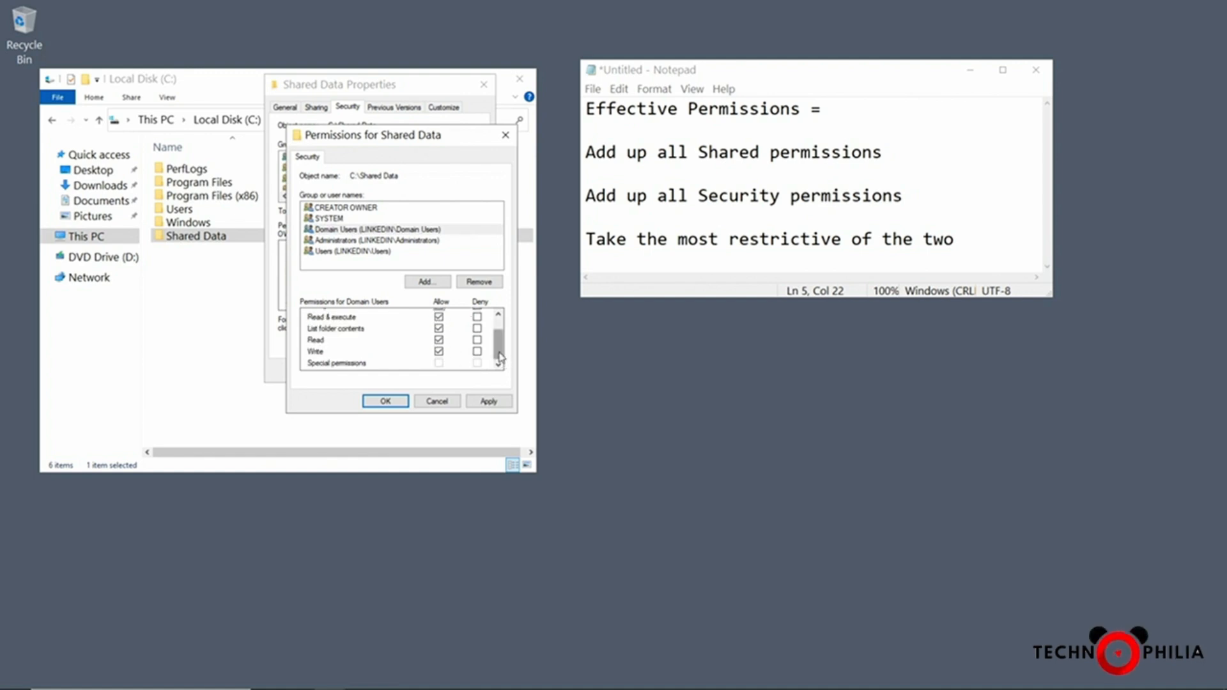
pyautogui.click(386, 401)
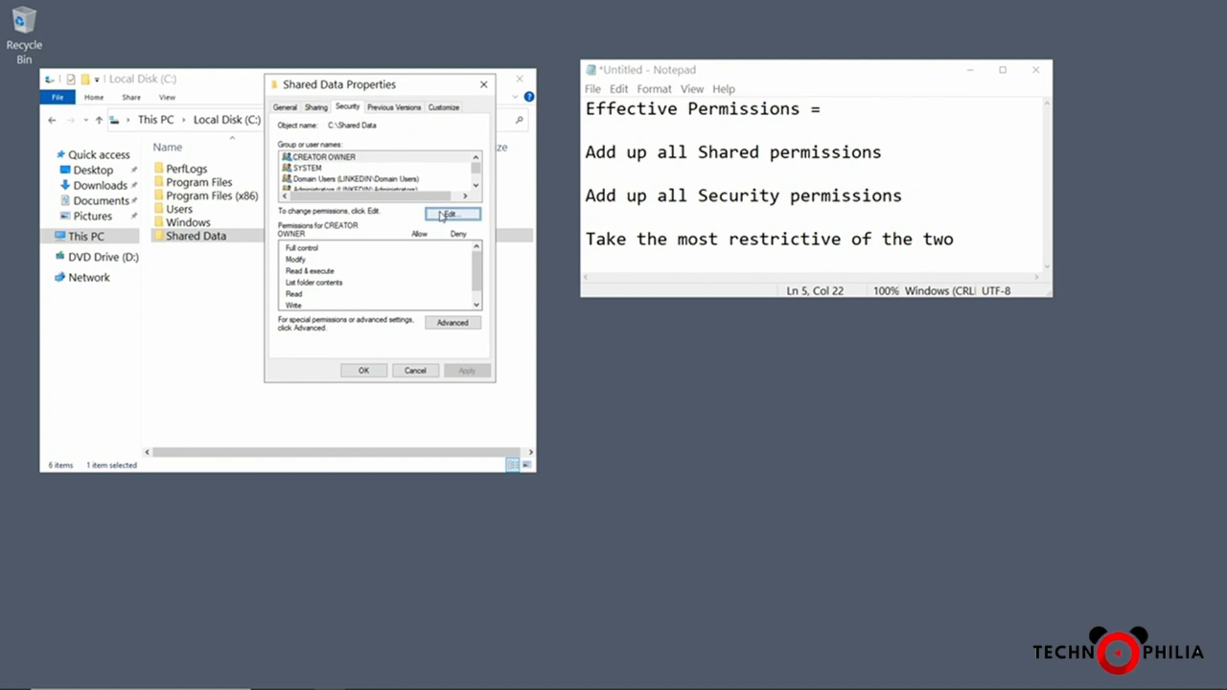
# - Open the effective access check in the folder's advanced security settings and choose the domain user's account as the user
pyautogui.click(441, 321)
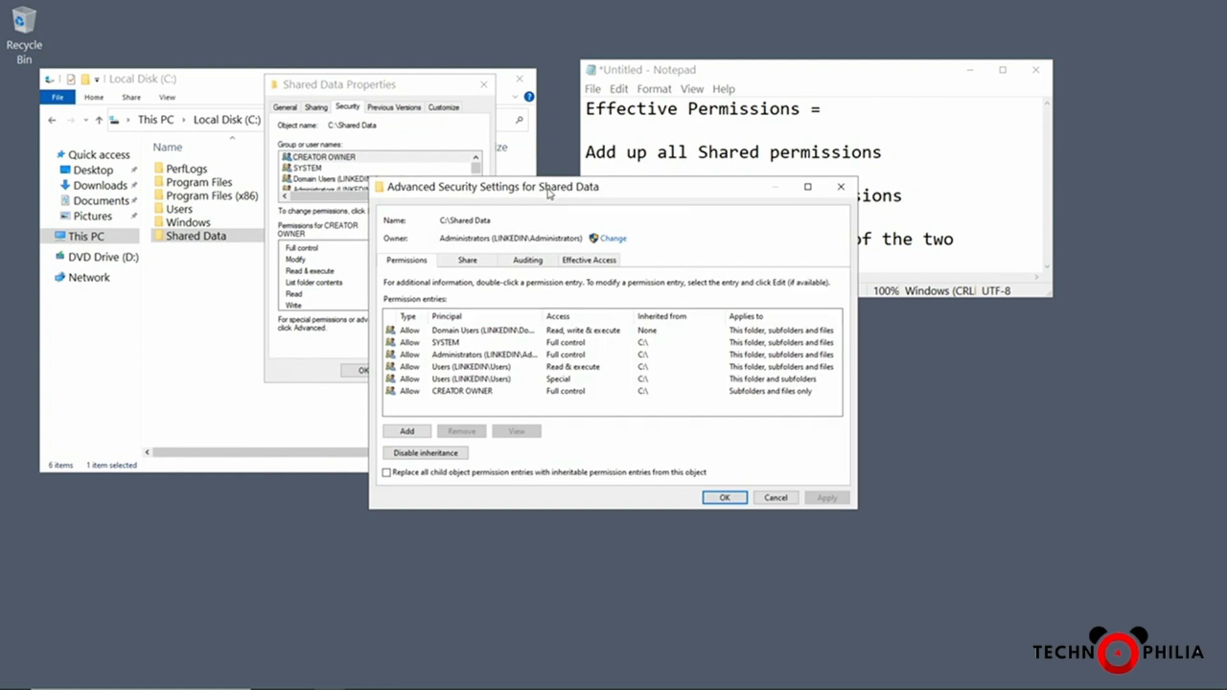
pyautogui.click(582, 260)
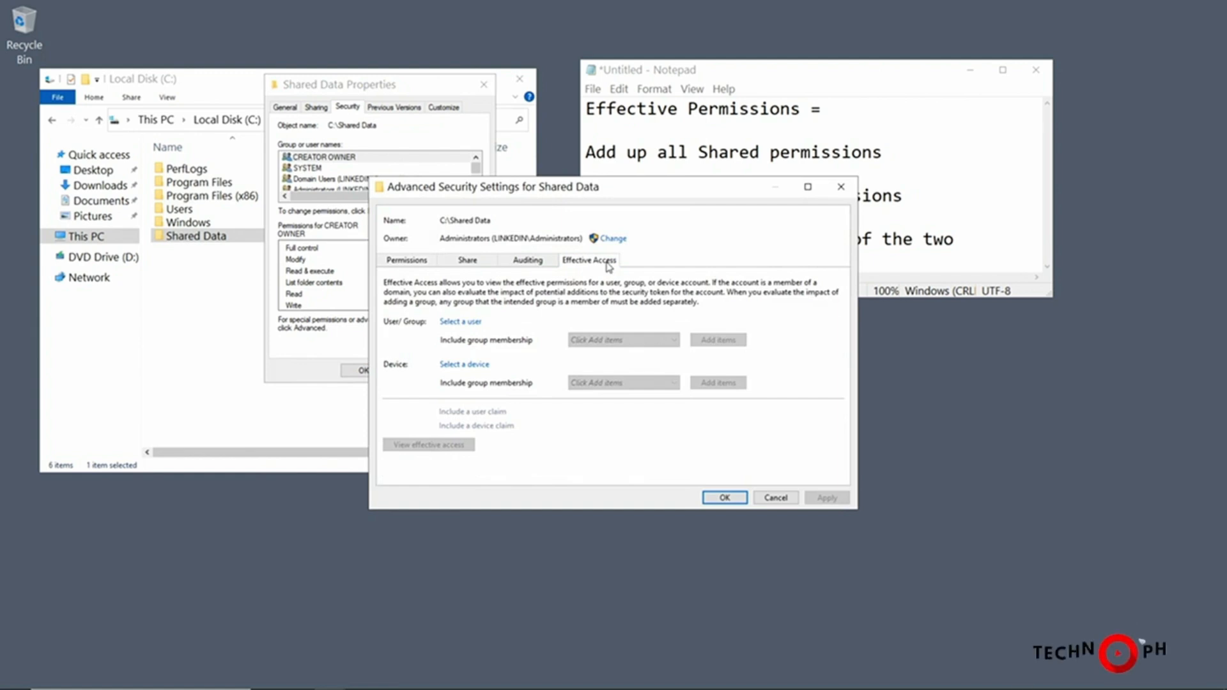
pyautogui.click(460, 322)
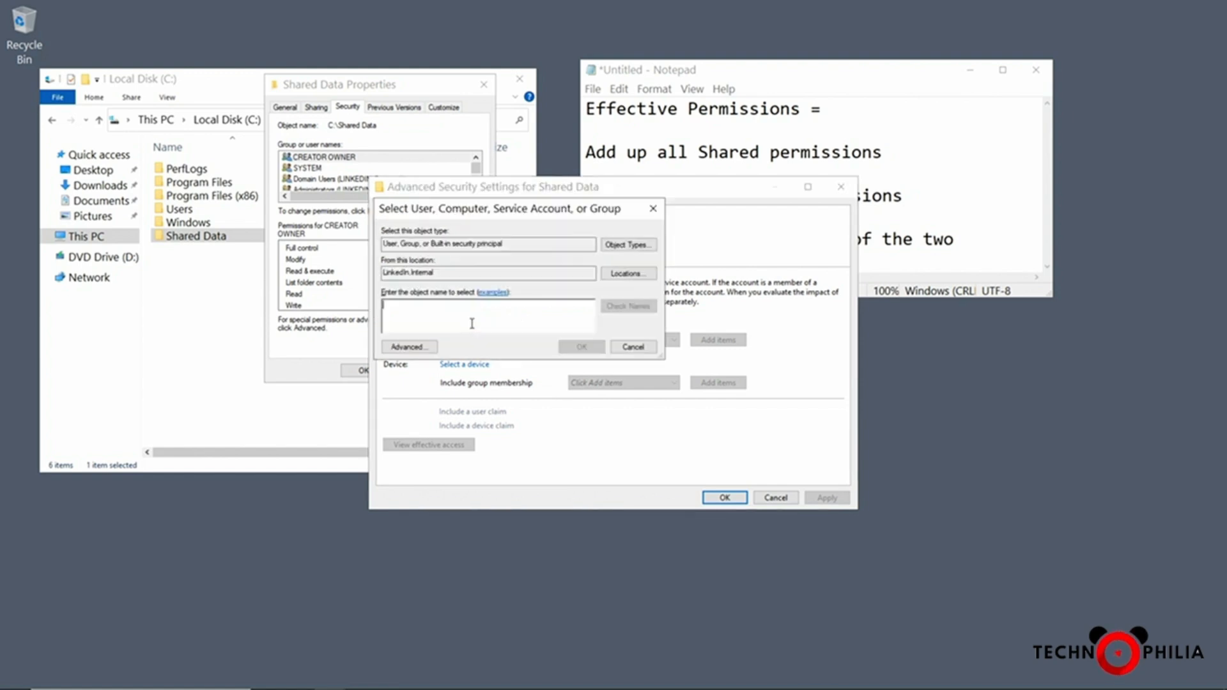
pyautogui.write('jennifer')
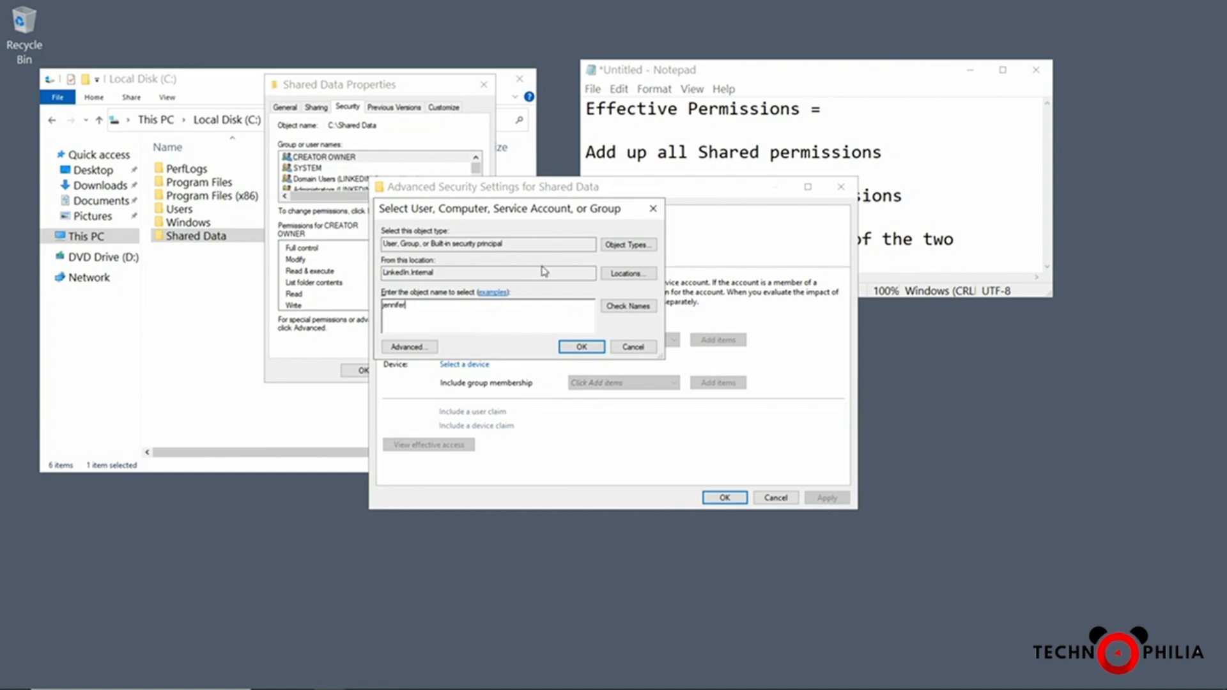
pyautogui.click(628, 306)
pyautogui.click(579, 347)
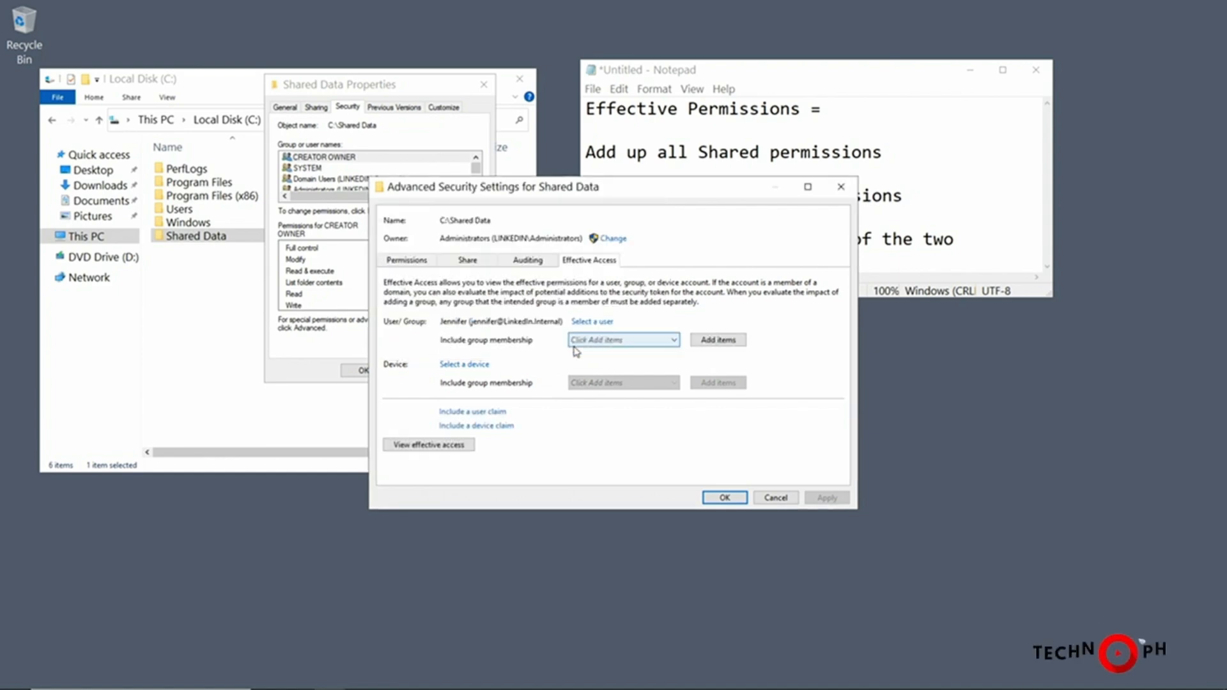
# - Choose the DC001 computer as the device for the effective access check
pyautogui.click(473, 364)
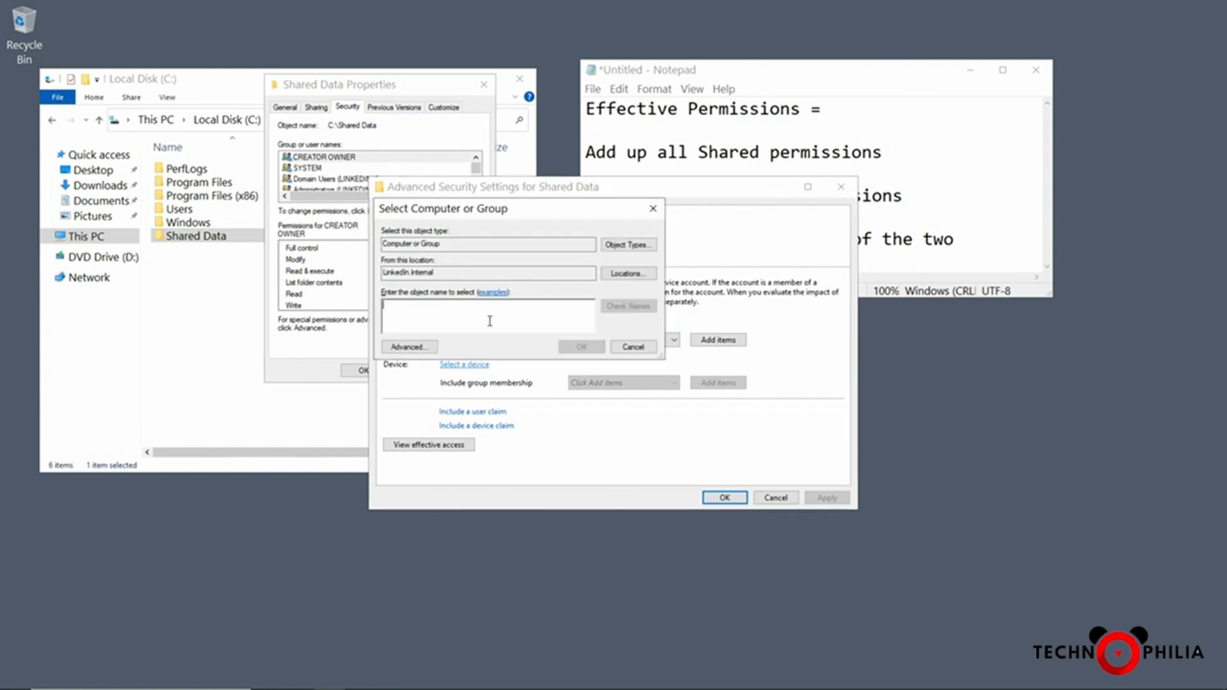
pyautogui.write('dc001')
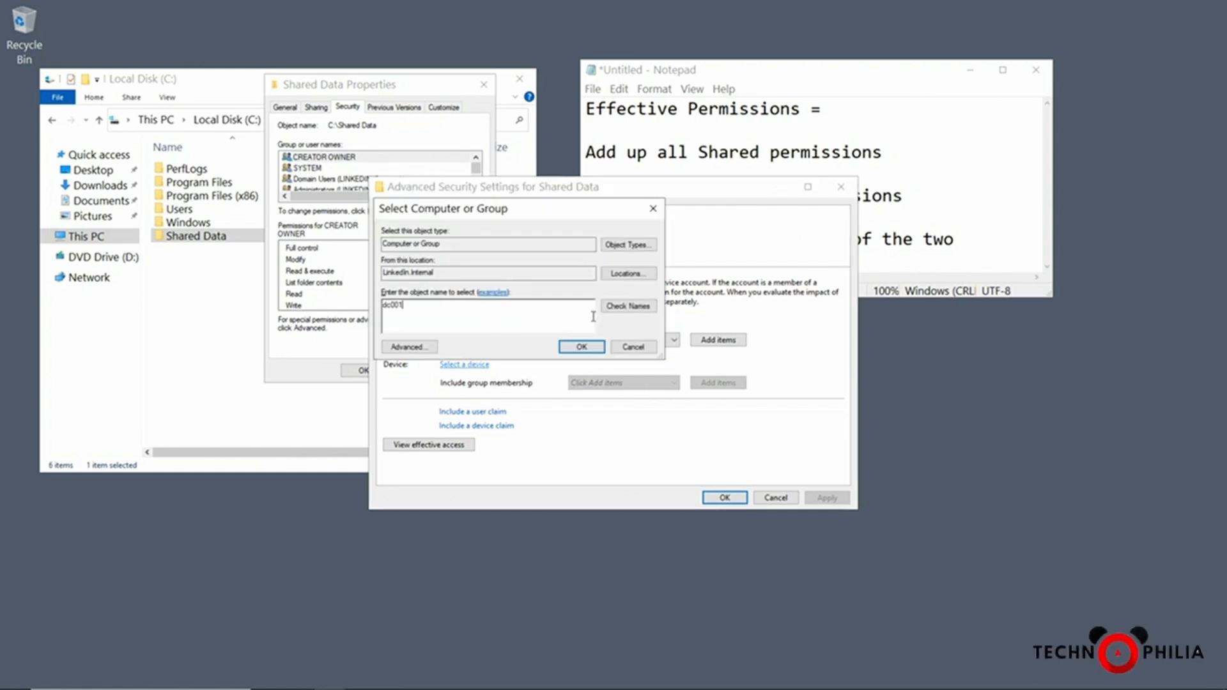
pyautogui.click(631, 309)
pyautogui.click(582, 347)
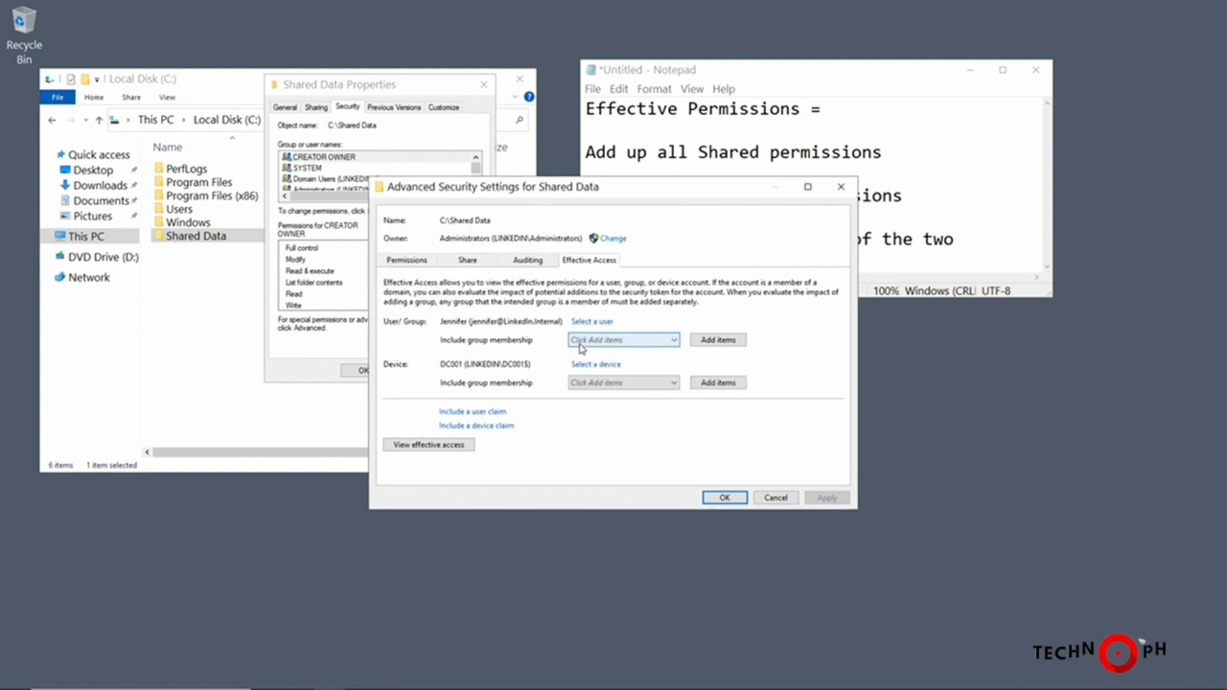
# - View the user's effective access to Shared Data, examine the list of permissions, and close the folder's properties
pyautogui.click(436, 447)
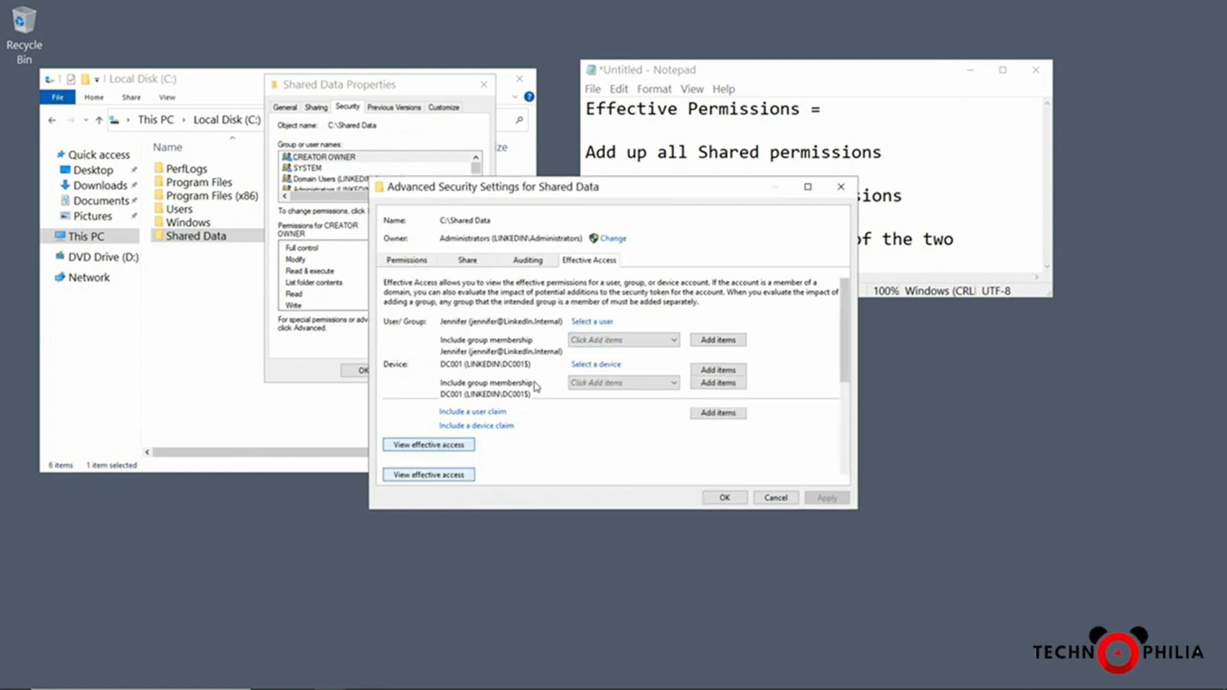
pyautogui.scroll(-1, 556, 387)
pyautogui.scroll(-4, 558, 387)
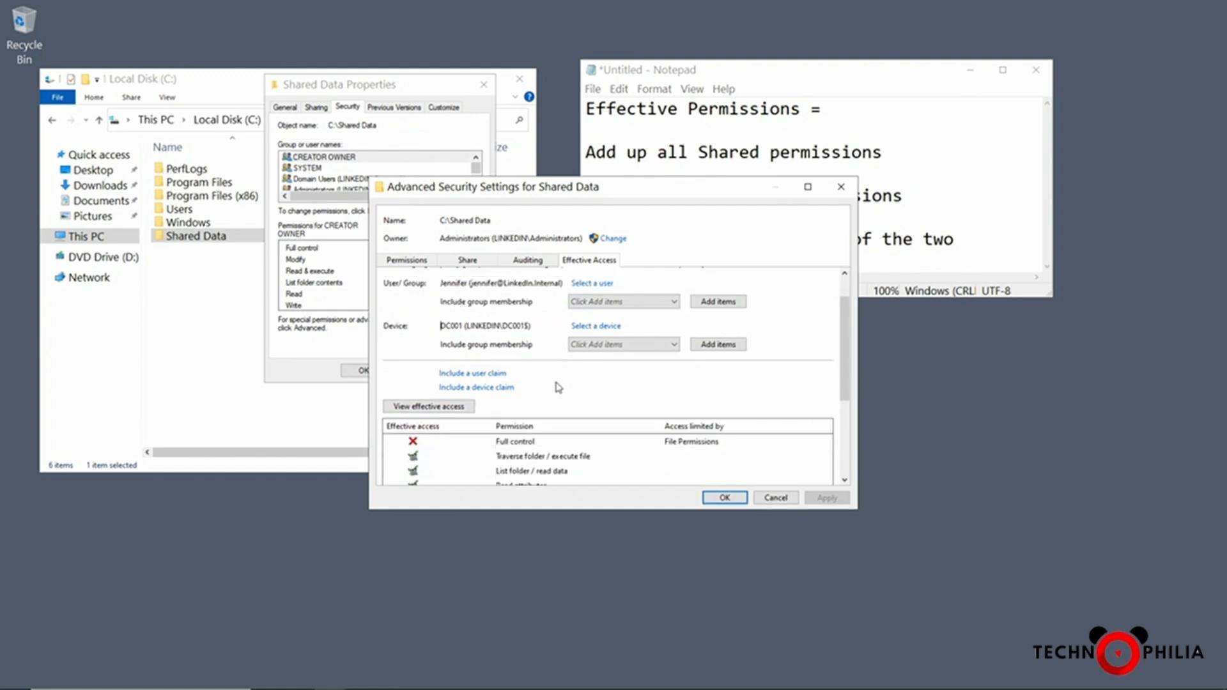
pyautogui.scroll(-2, 559, 387)
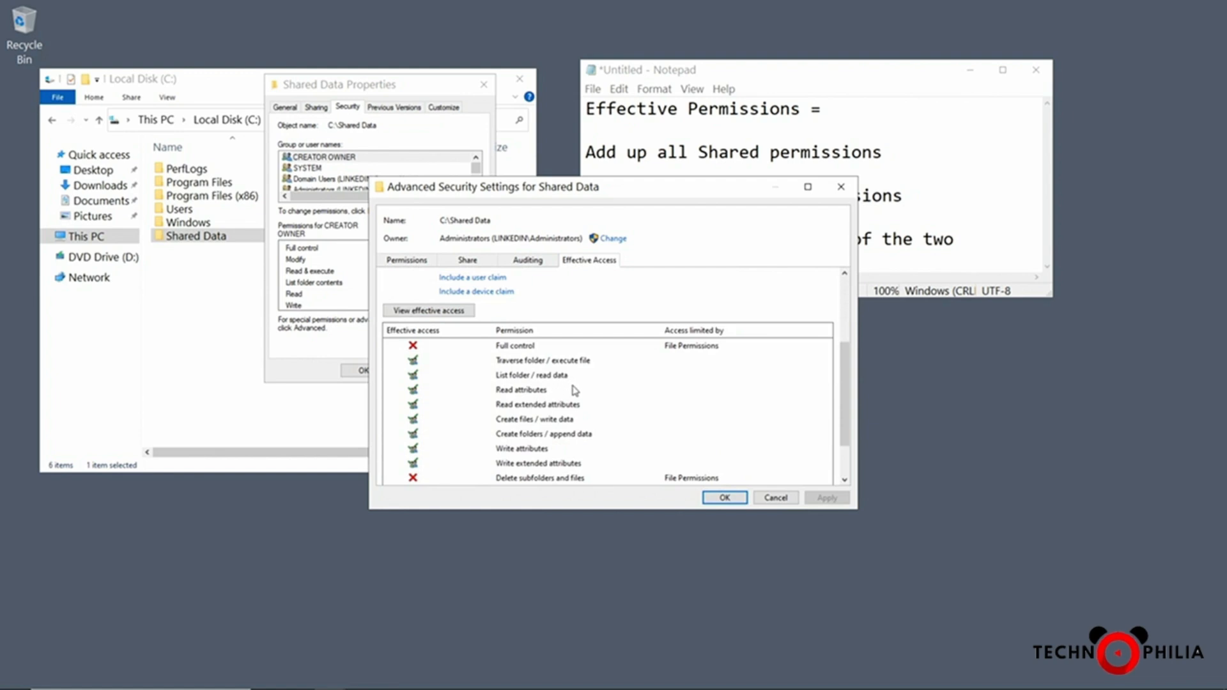
pyautogui.scroll(-2, 574, 390)
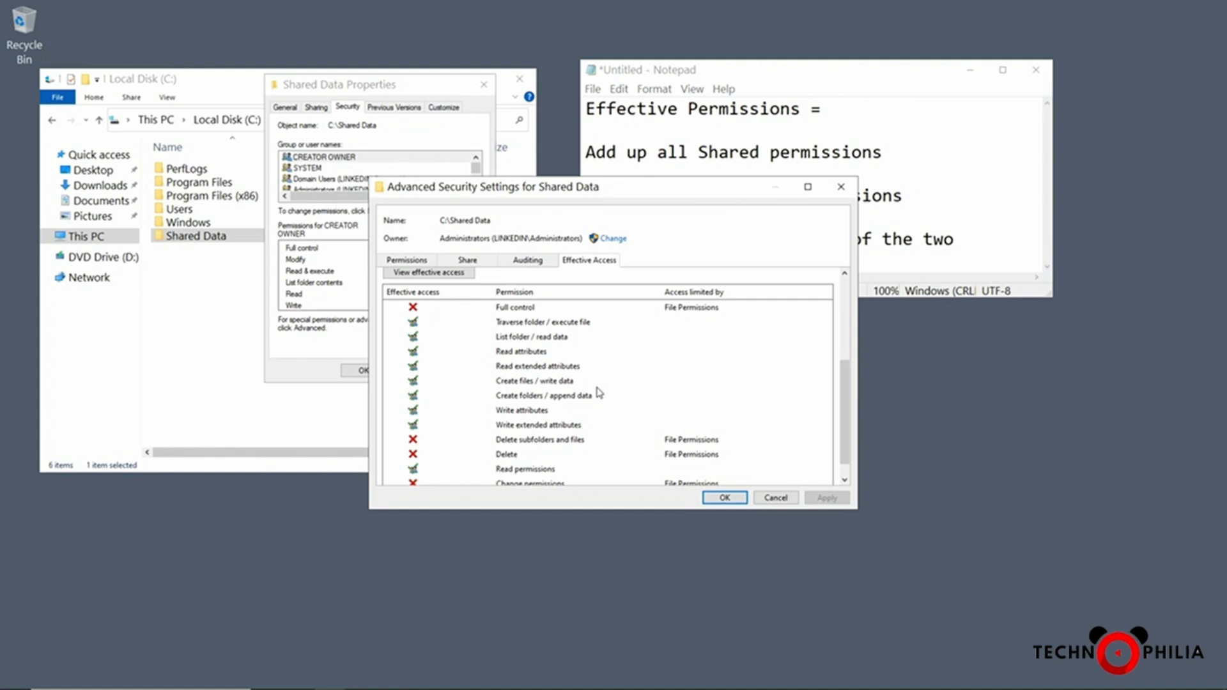
pyautogui.click(725, 498)
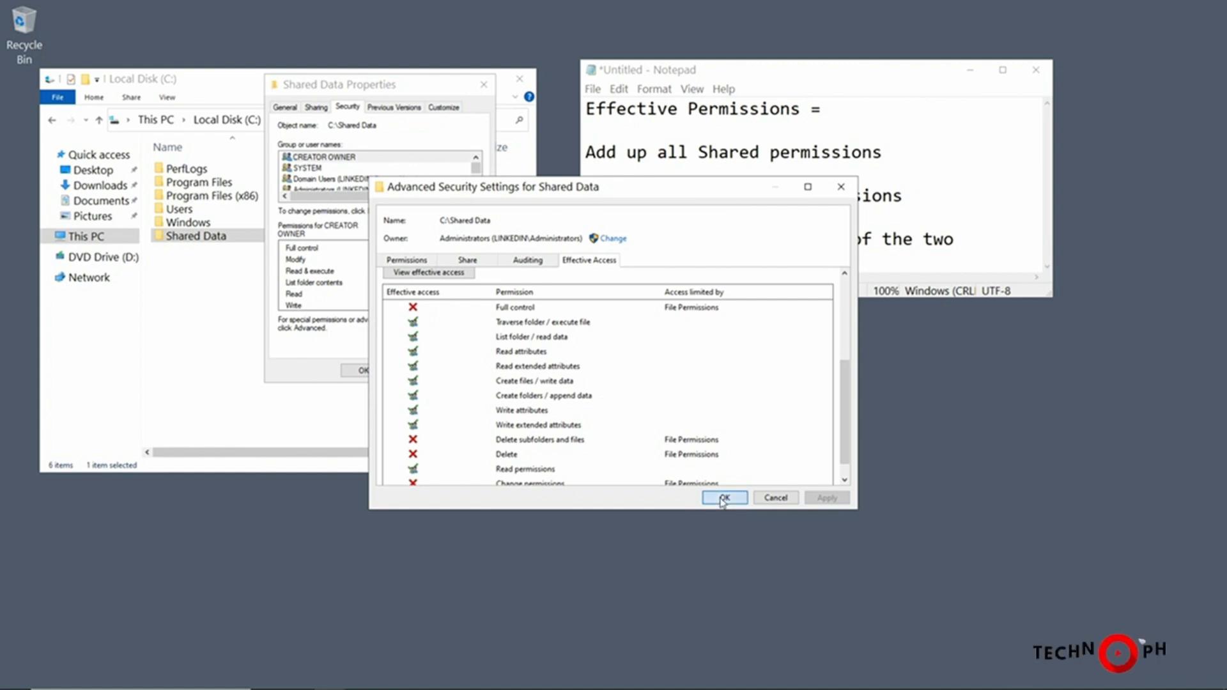
pyautogui.click(360, 371)
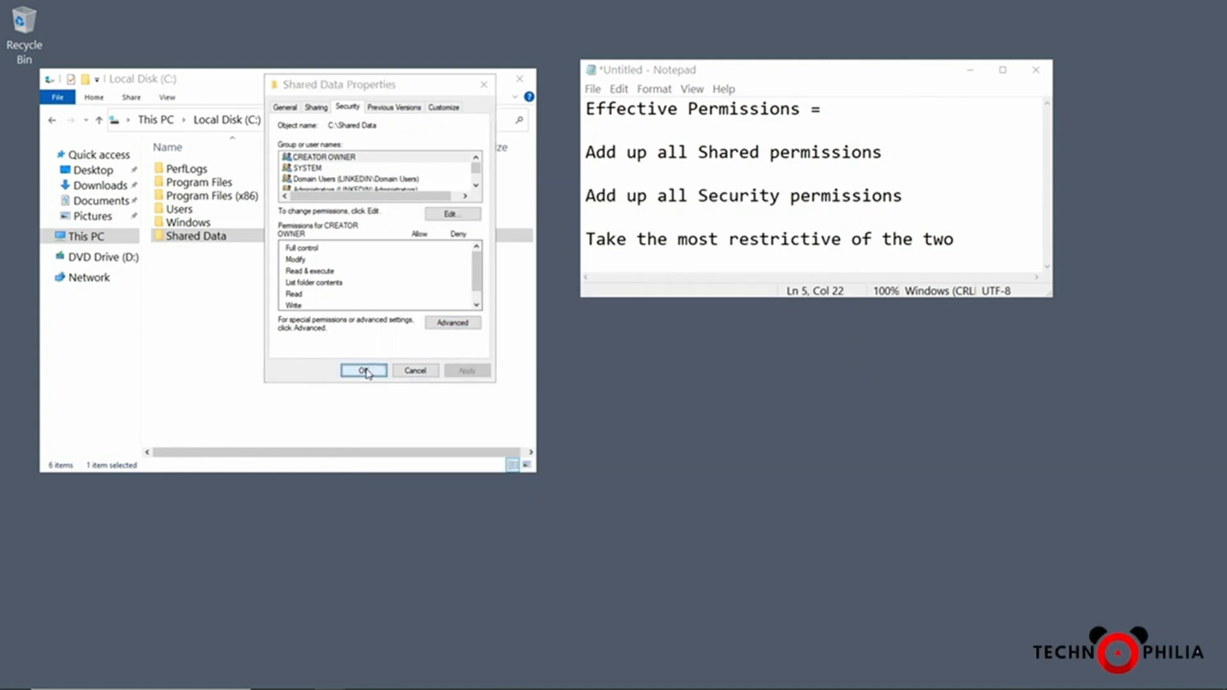
# - Create a new folder named Accounting on the C: drive
pyautogui.click(239, 272)
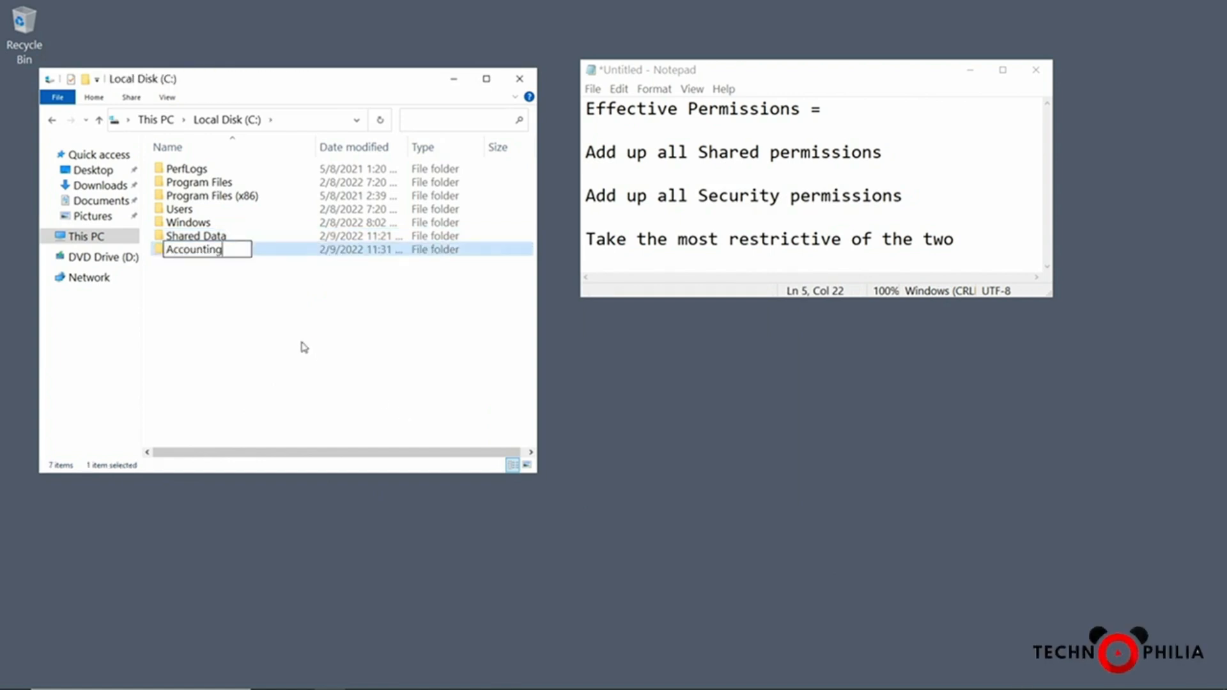
pyautogui.click(297, 322)
pyautogui.click(271, 250)
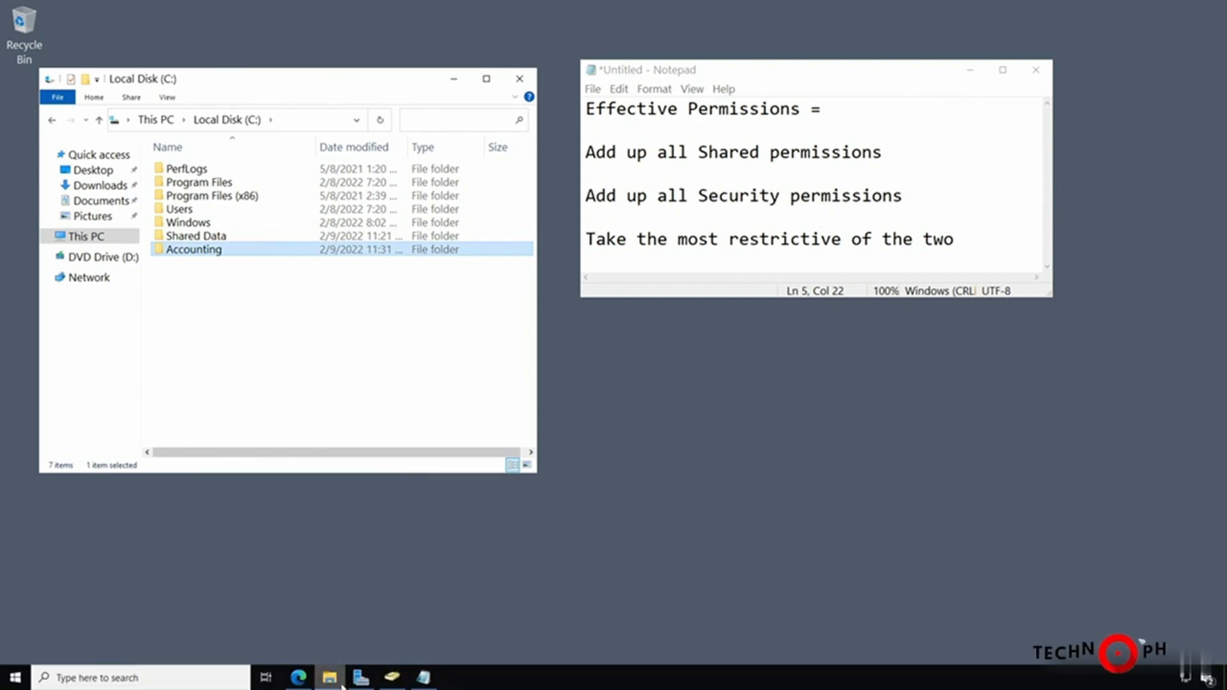
# - Switch to Server Manager and start the New Share Wizard from the shares in File and Storage Services
pyautogui.click(360, 678)
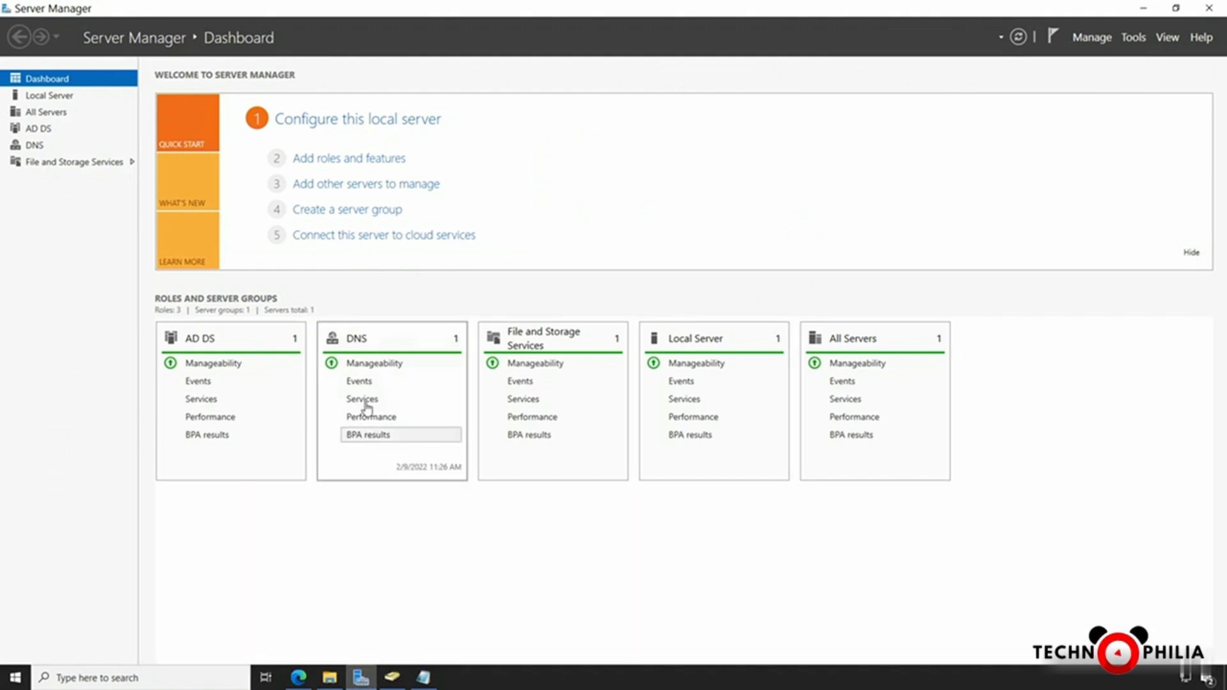
pyautogui.click(93, 164)
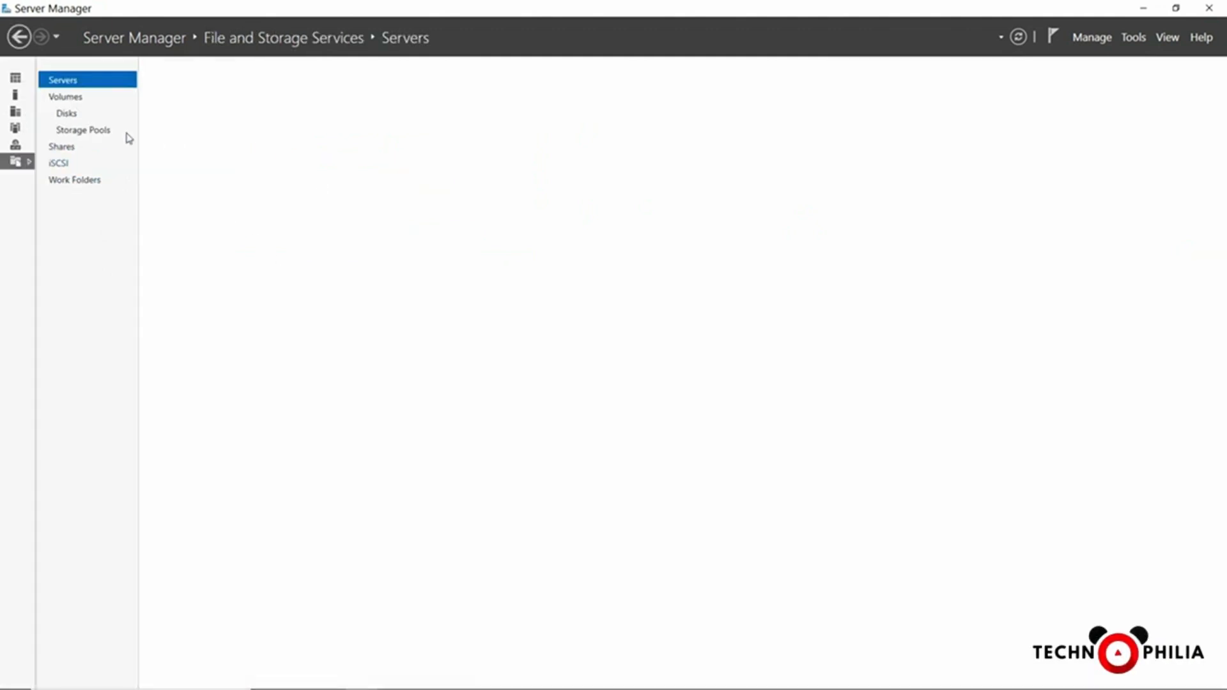
pyautogui.click(64, 148)
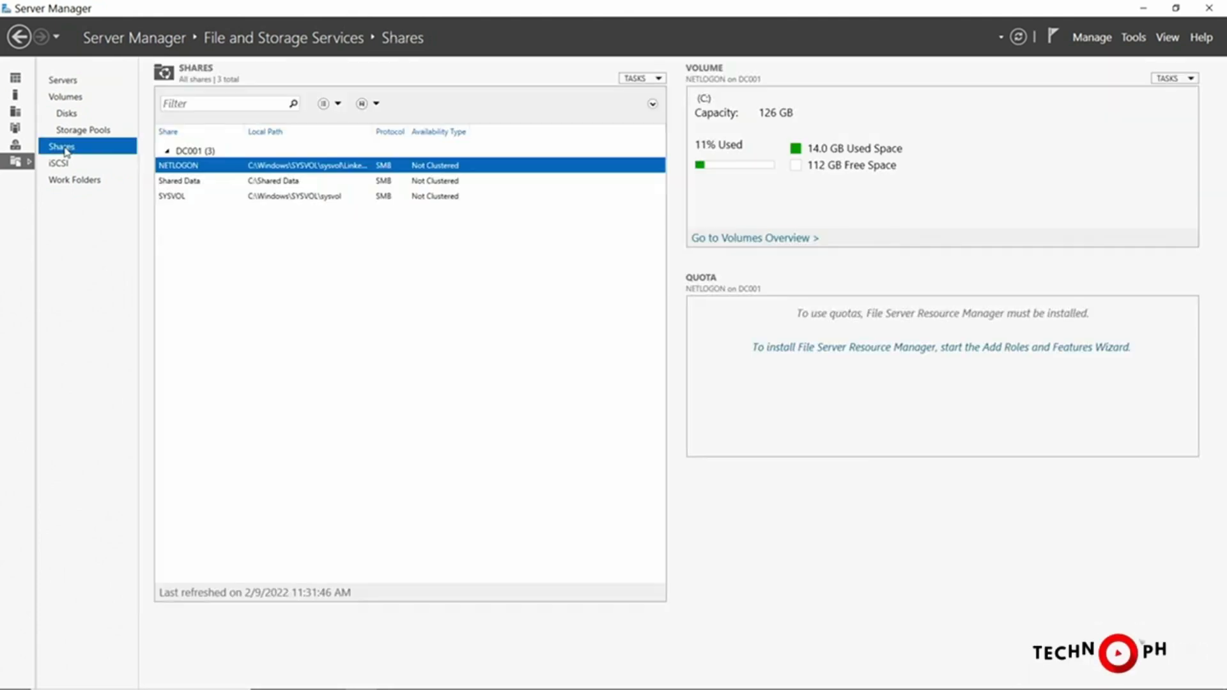
pyautogui.click(656, 79)
pyautogui.click(562, 170)
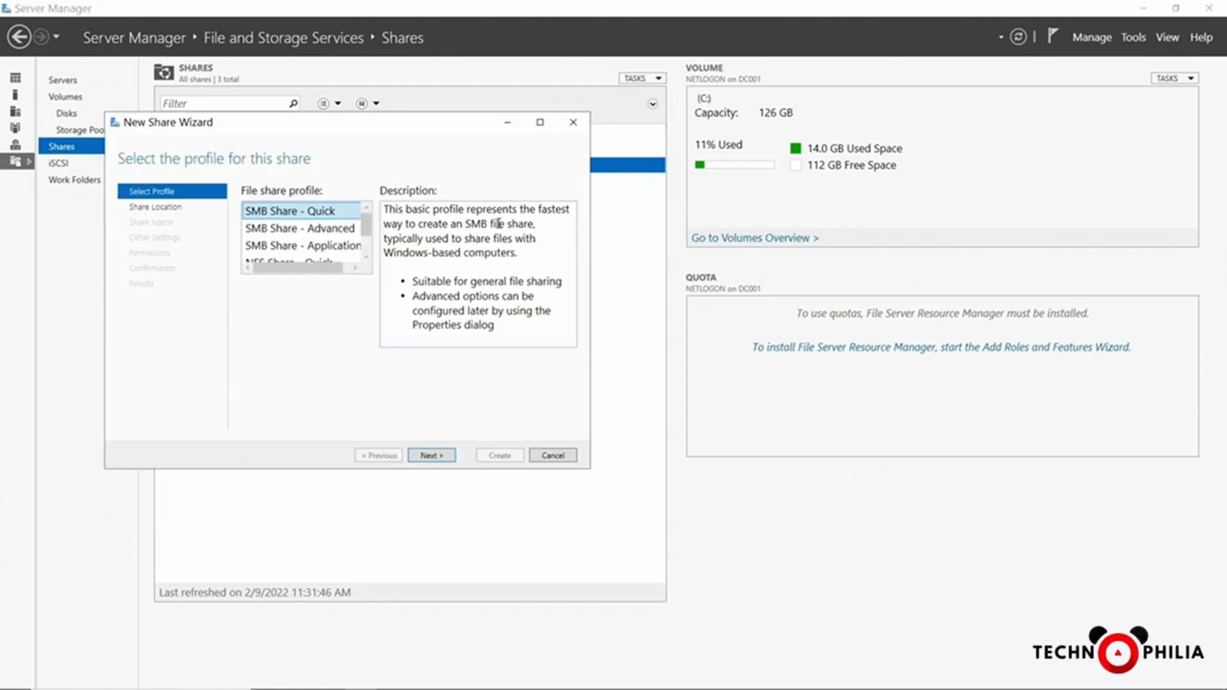
# - Compare the SMB and NFS file share profiles and select SMB Share - Quick
pyautogui.moveTo(444, 128); pyautogui.dragTo(638, 127)
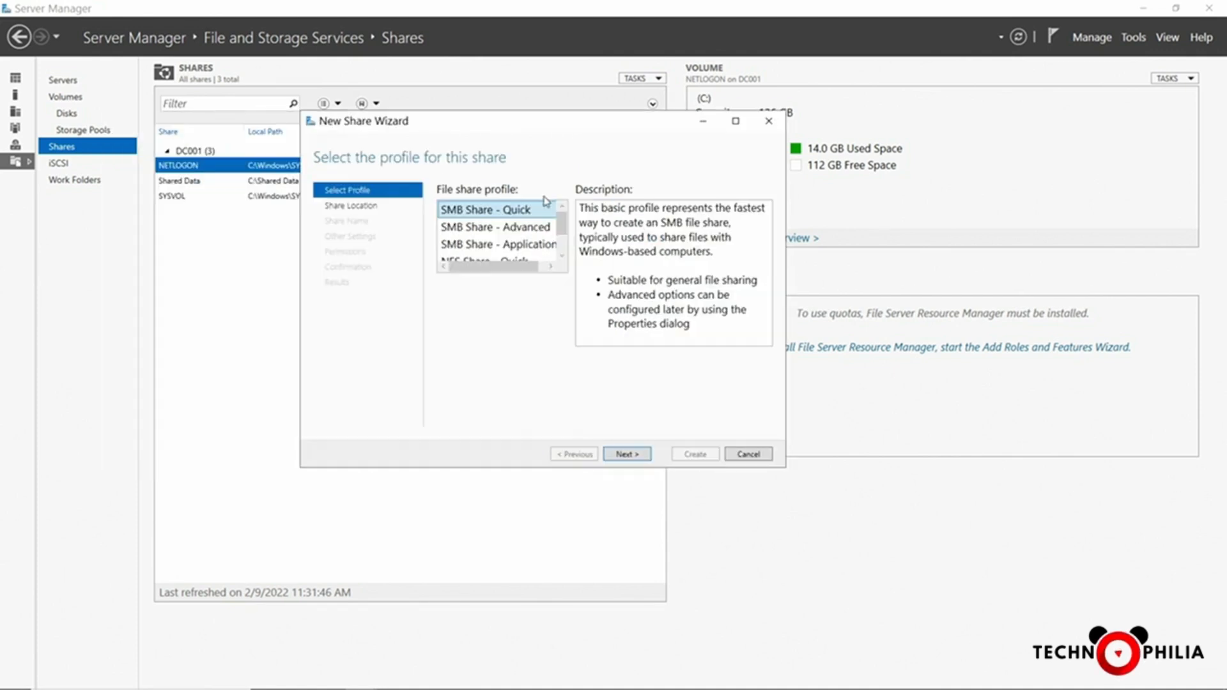
pyautogui.click(561, 256)
pyautogui.click(562, 256)
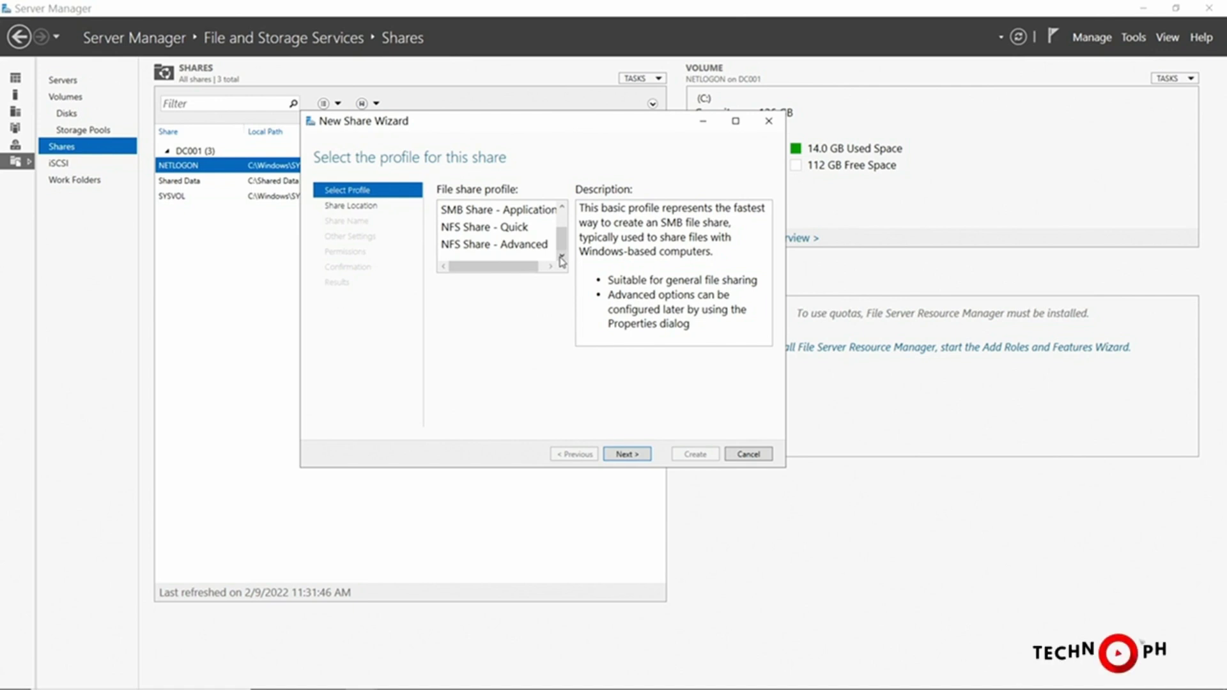
pyautogui.moveTo(563, 245); pyautogui.dragTo(561, 224)
pyautogui.click(543, 248)
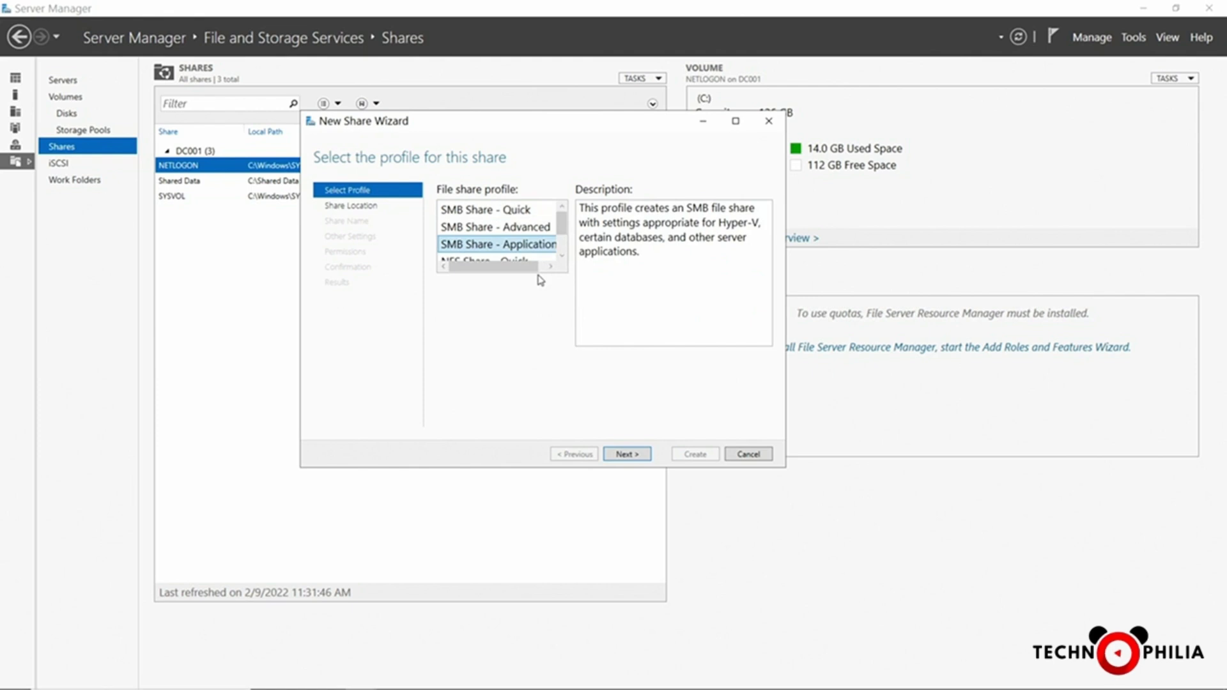
pyautogui.click(537, 233)
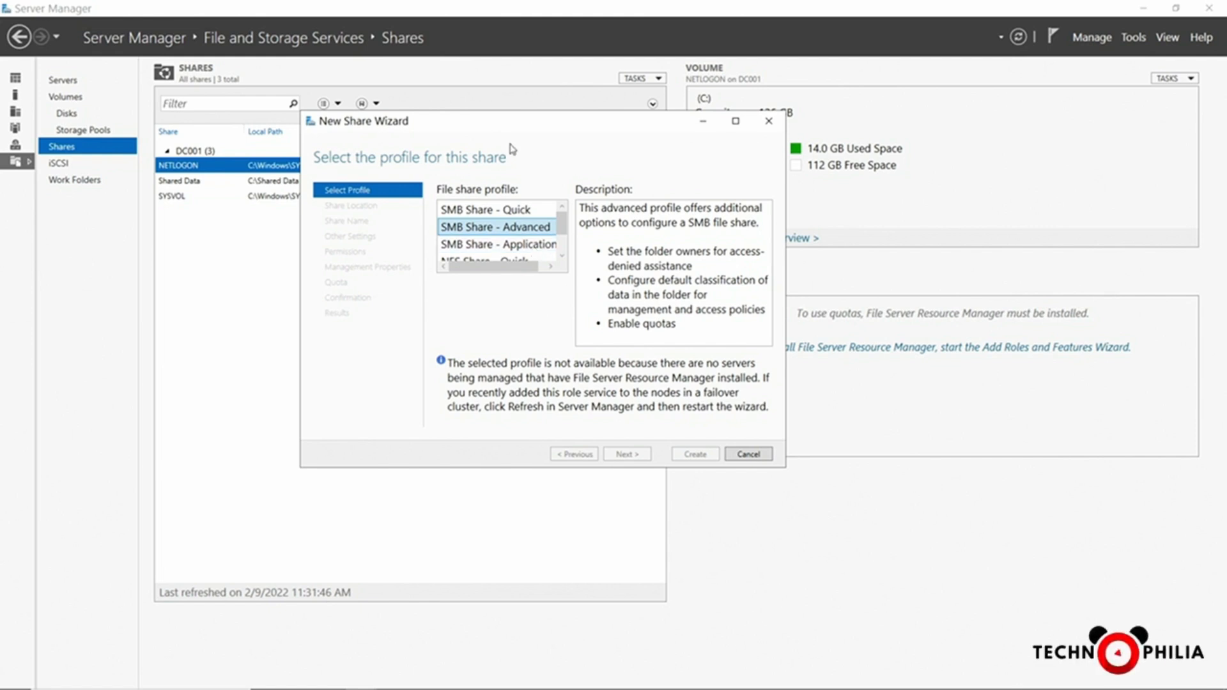
pyautogui.click(520, 210)
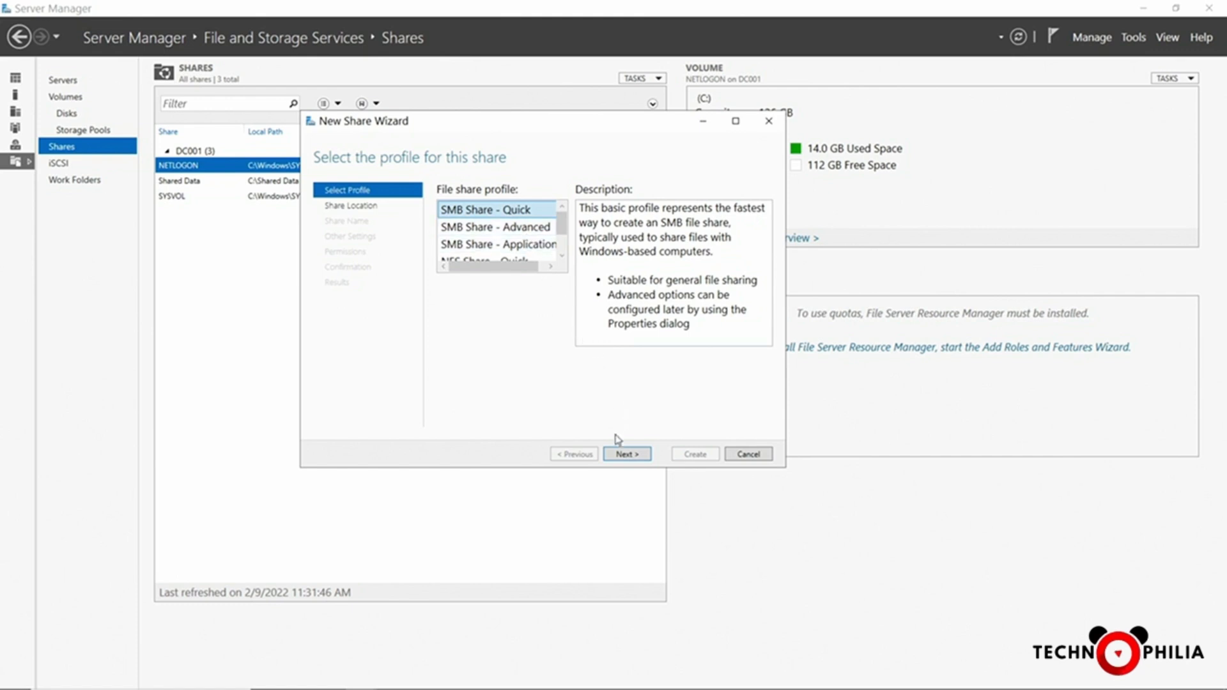
# - Set the share location to the custom path C:\Accounting and accept Accounting as the share name
pyautogui.click(622, 455)
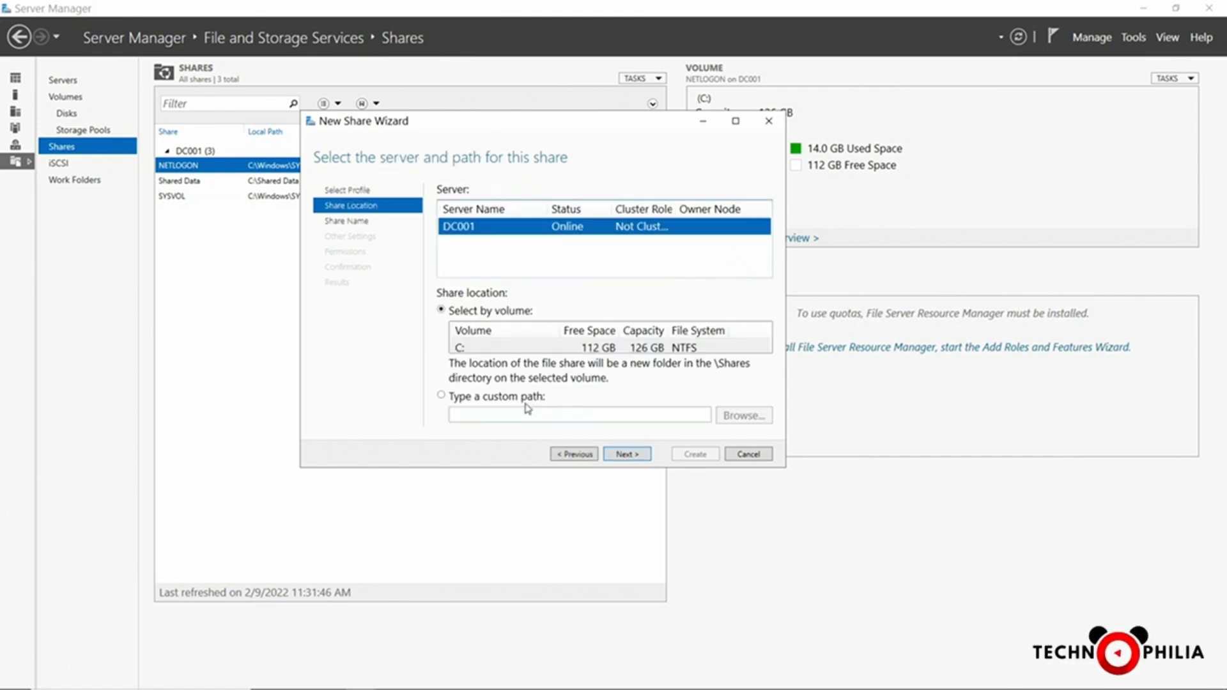
pyautogui.click(555, 409)
pyautogui.click(568, 412)
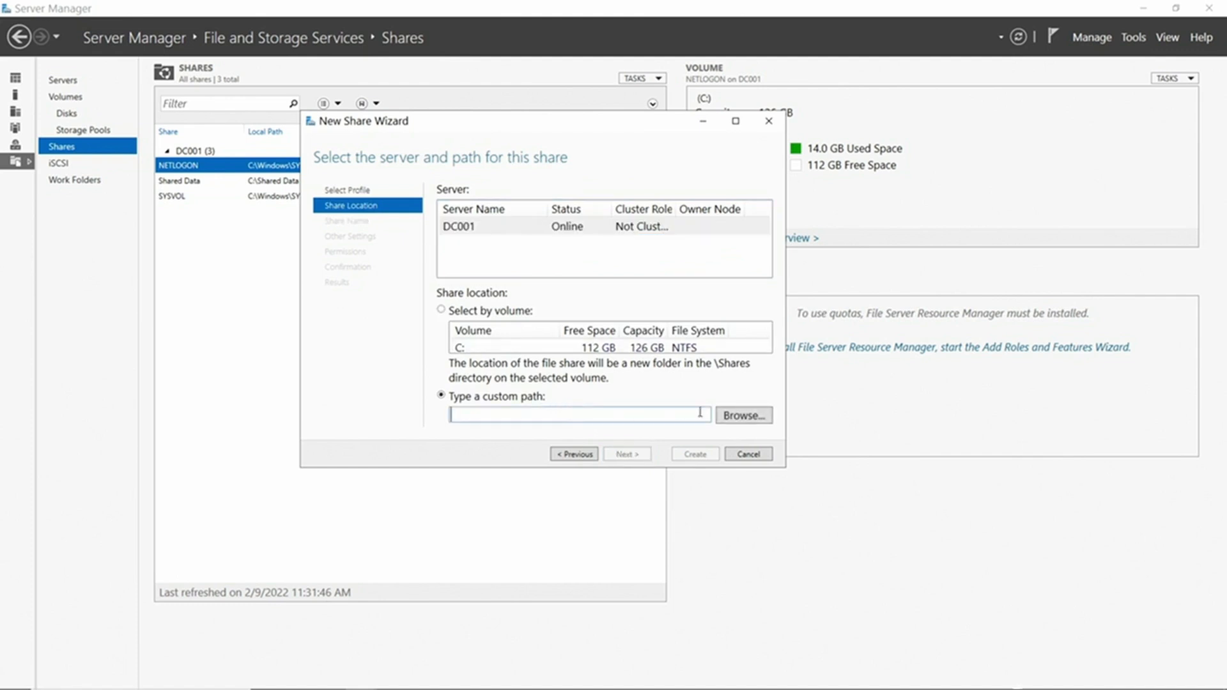
pyautogui.click(736, 416)
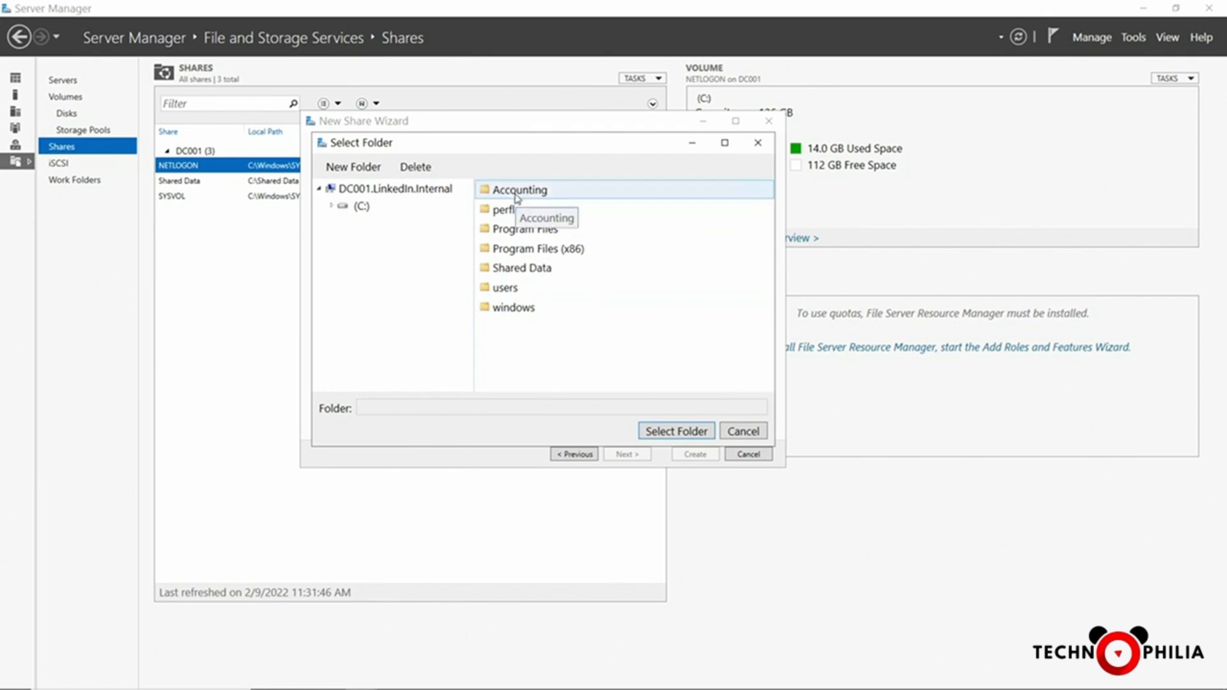
pyautogui.click(514, 190)
pyautogui.click(662, 432)
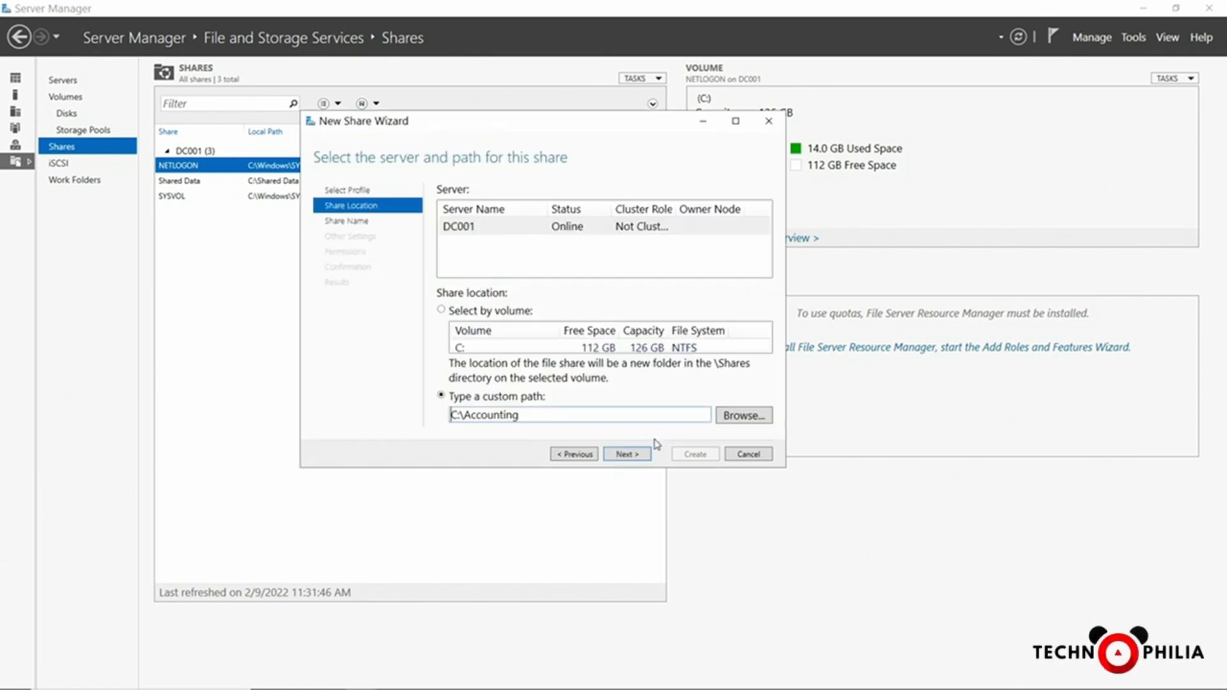
pyautogui.click(638, 456)
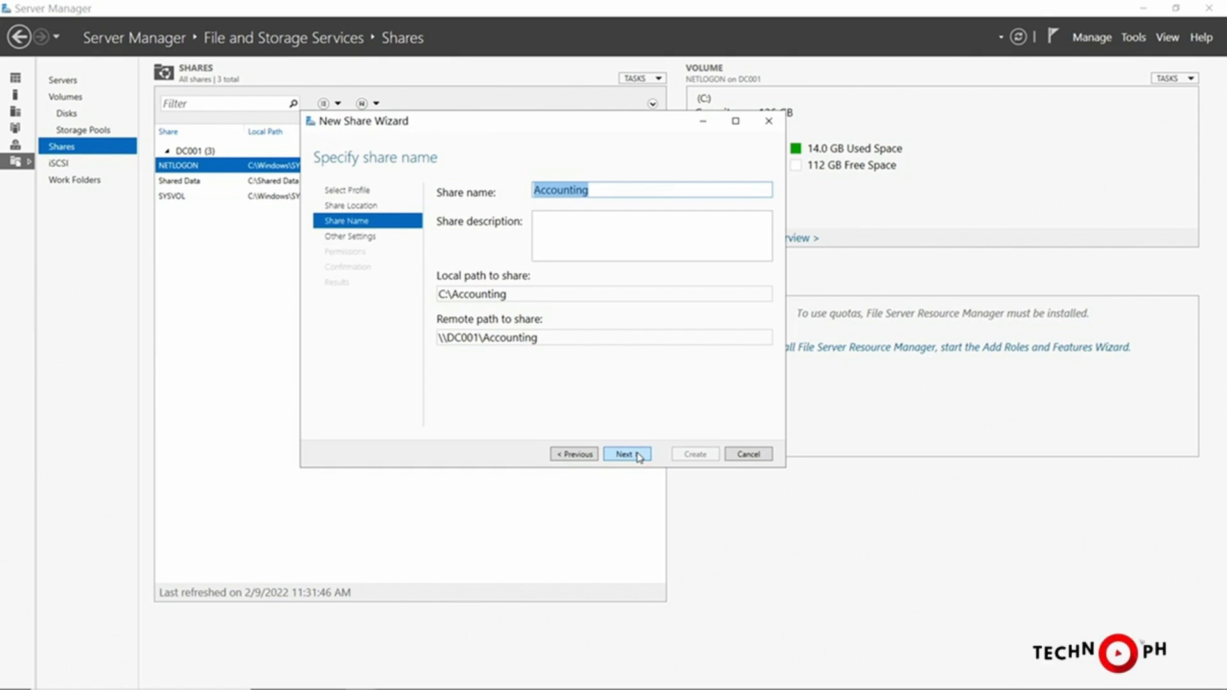
pyautogui.click(638, 456)
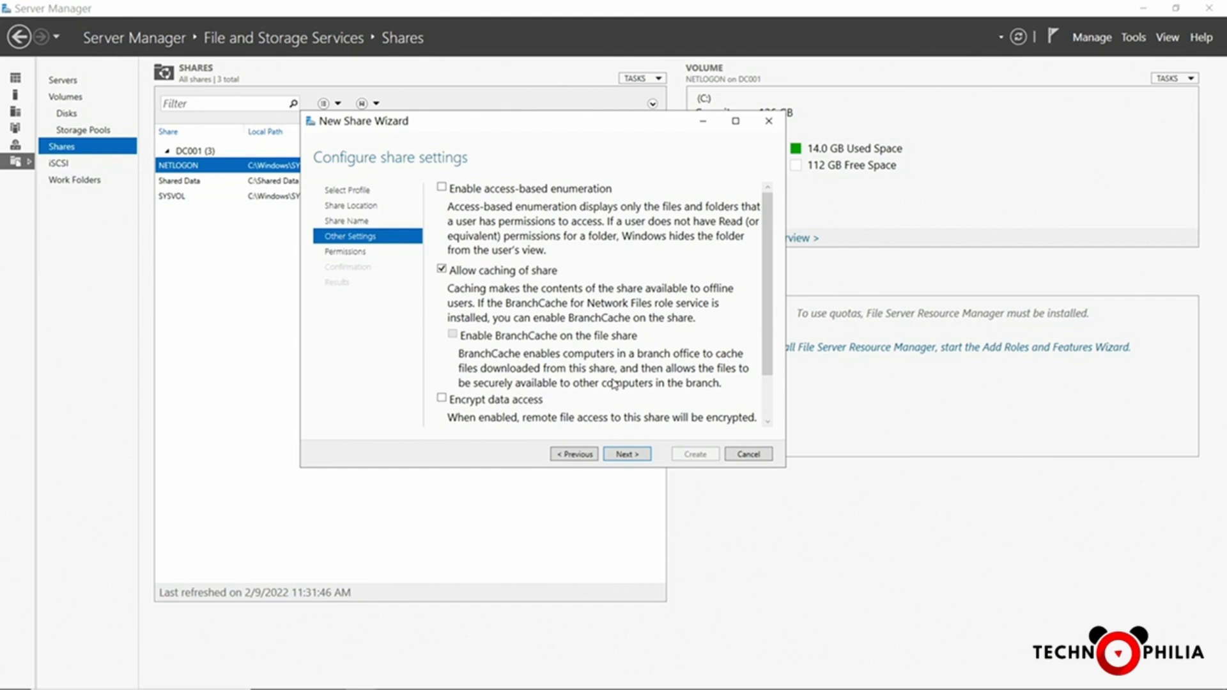
# - Enable Encrypt data access and access-based enumeration for the share, and proceed to its permissions
pyautogui.click(735, 121)
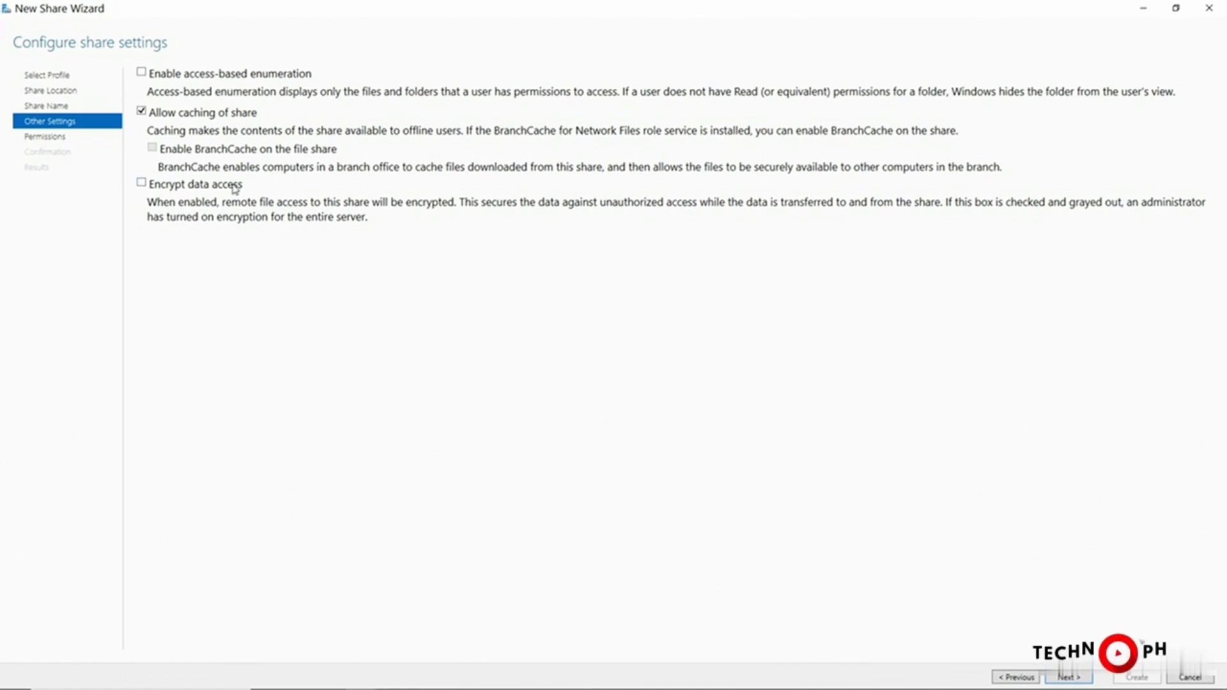
pyautogui.click(252, 188)
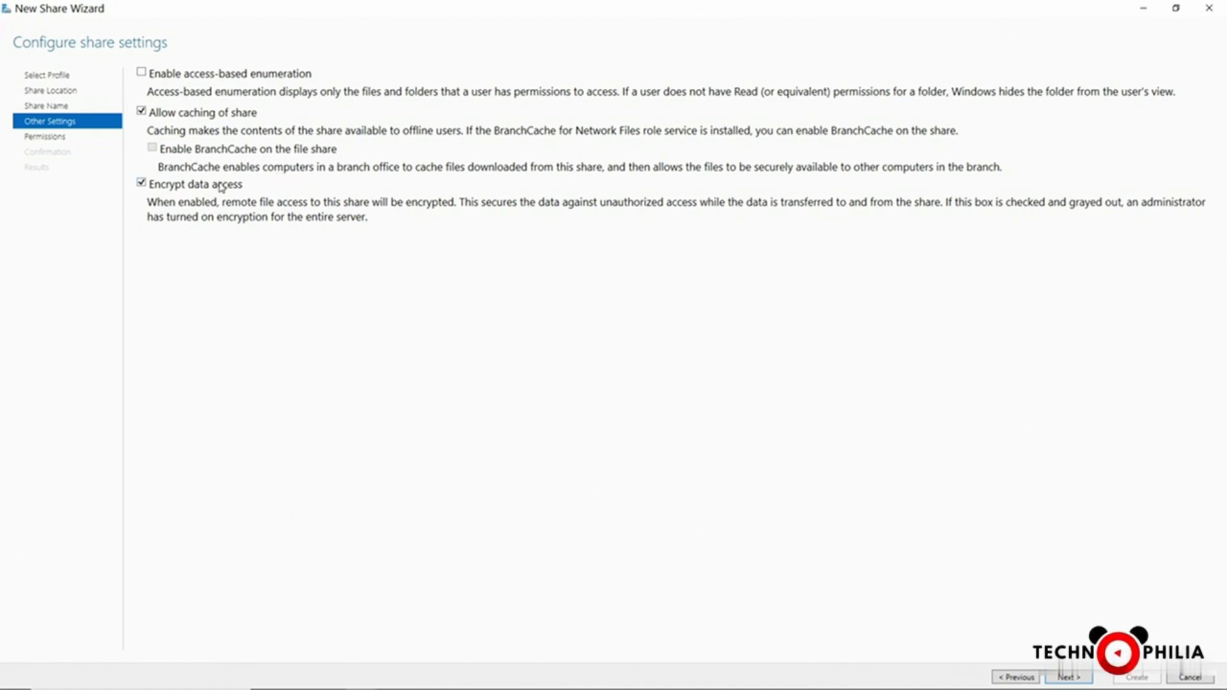
pyautogui.click(208, 75)
pyautogui.click(1067, 679)
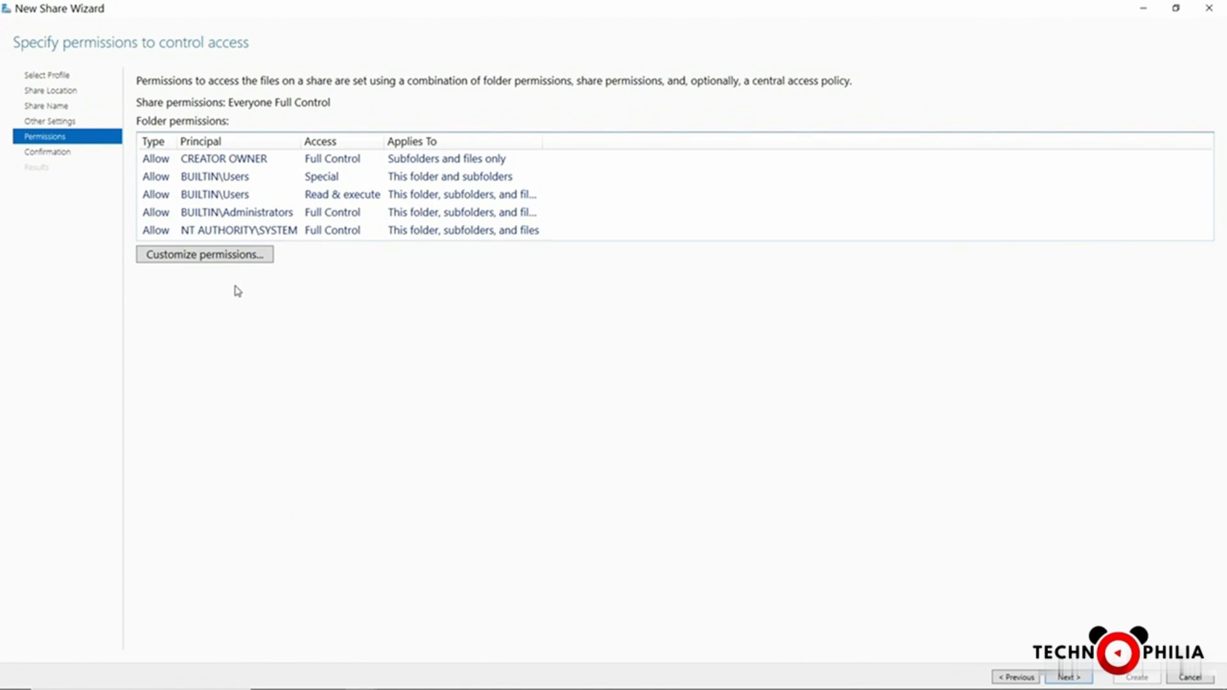
# - Customize the Accounting folder's permissions by adding the individual user with Allow Read & execute on this folder, subfolders and files
pyautogui.click(233, 259)
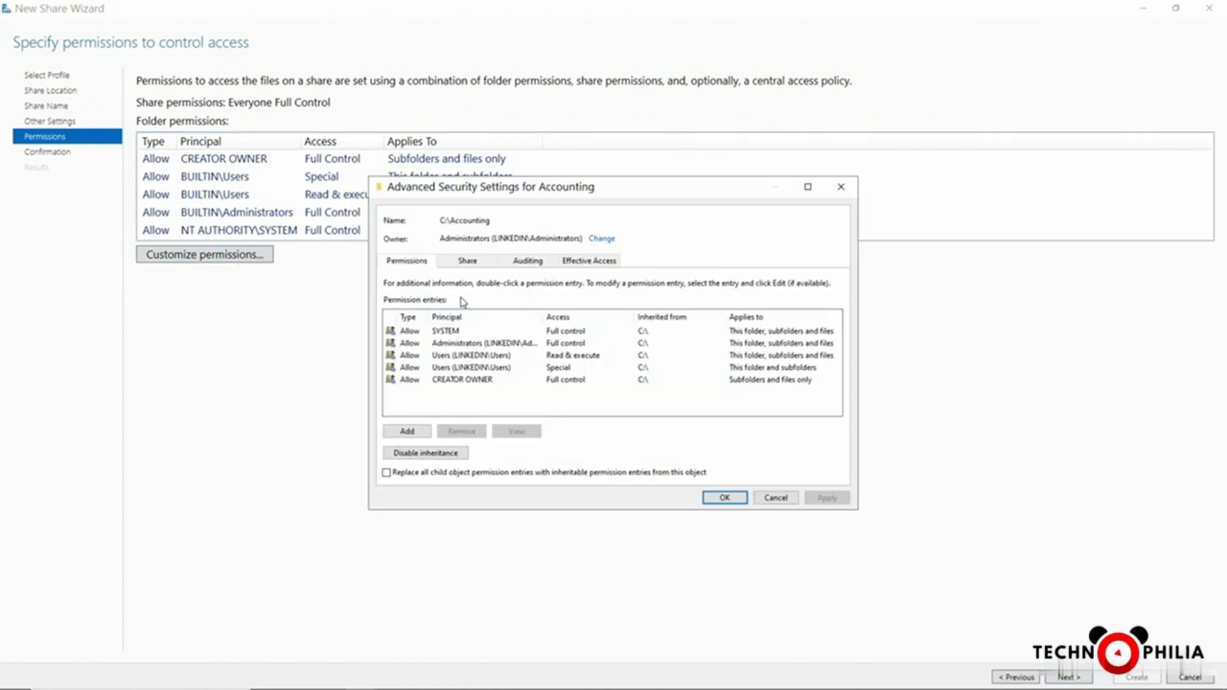
pyautogui.click(468, 262)
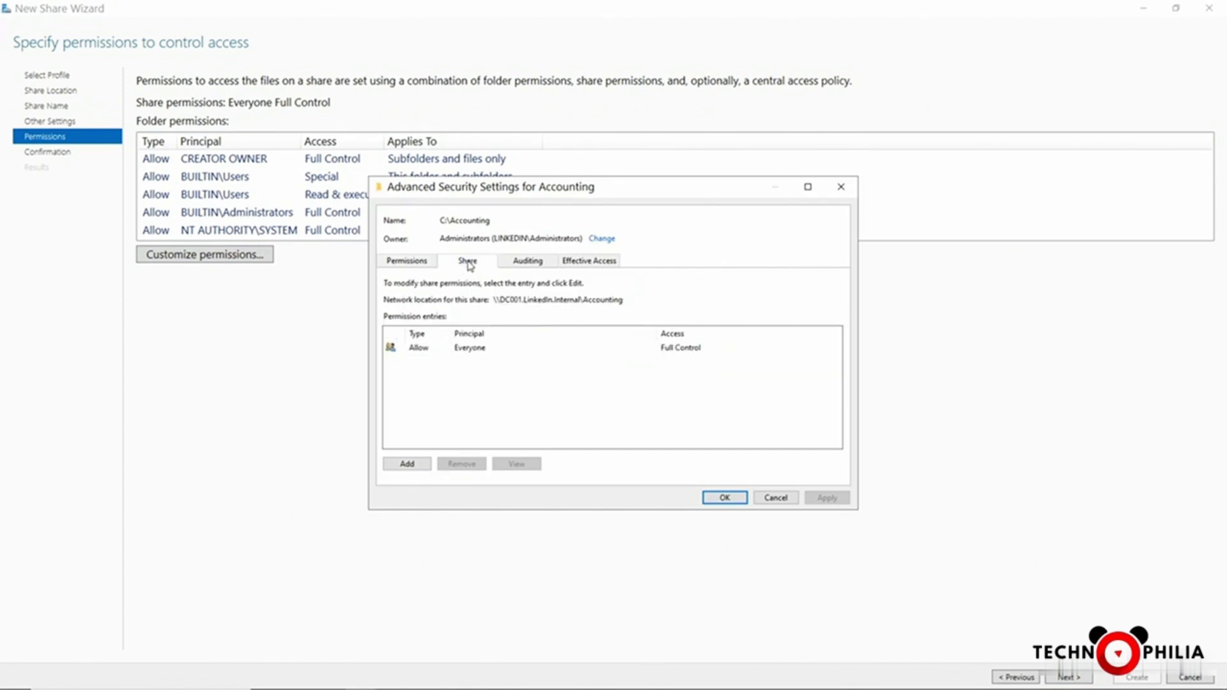
pyautogui.click(433, 265)
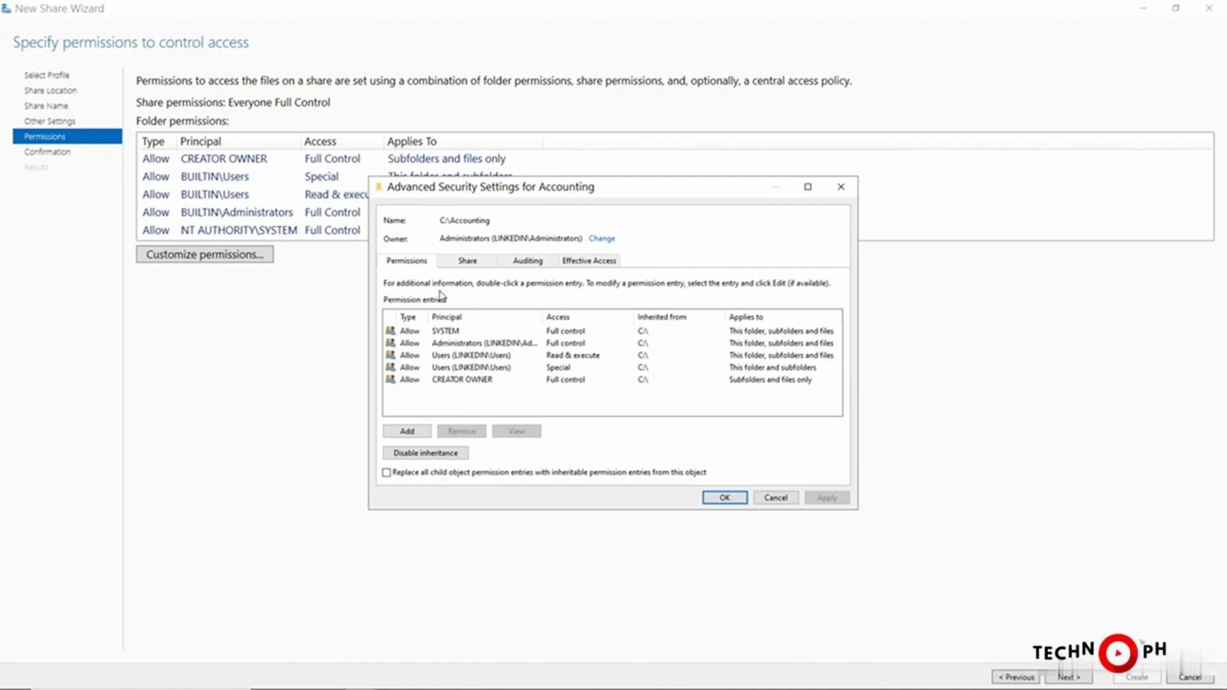
pyautogui.click(411, 432)
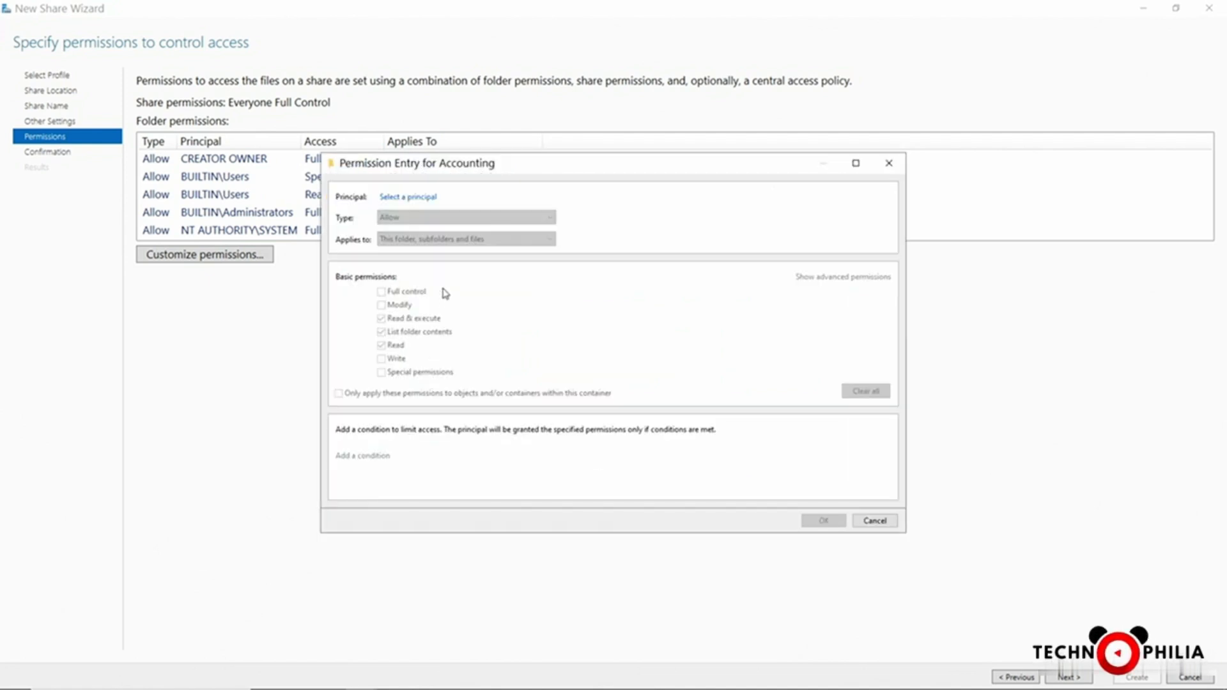
pyautogui.click(415, 197)
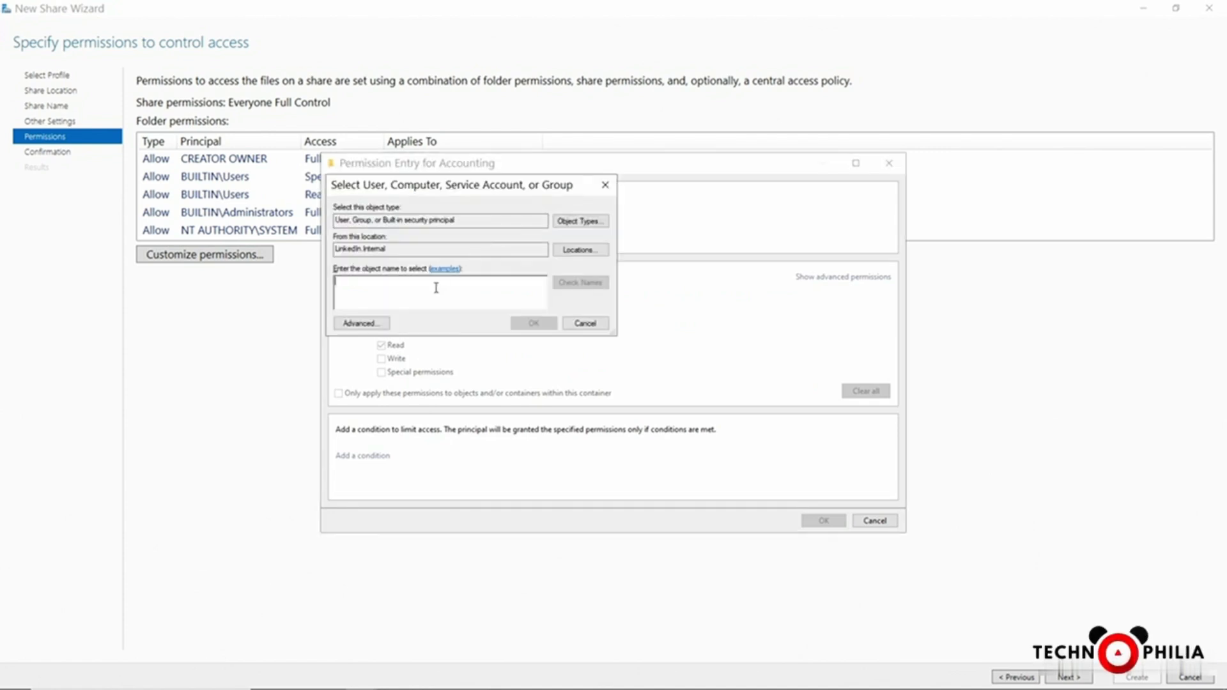
pyautogui.write('matthe')
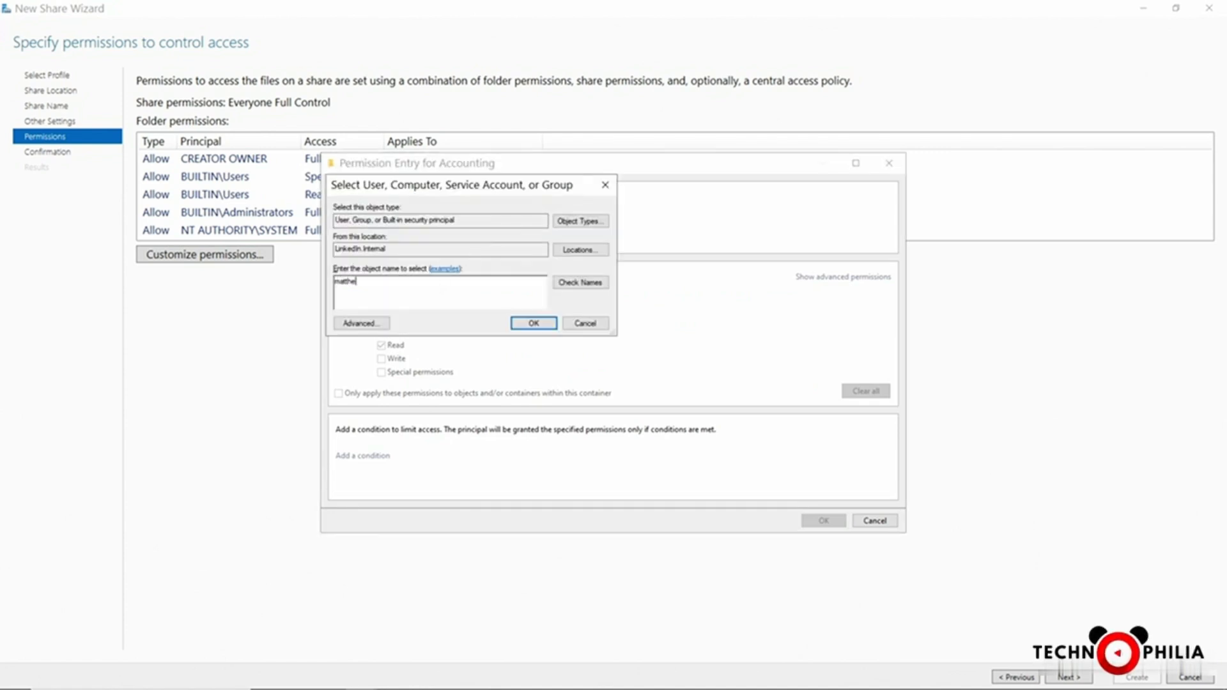
pyautogui.write('w')
pyautogui.click(583, 283)
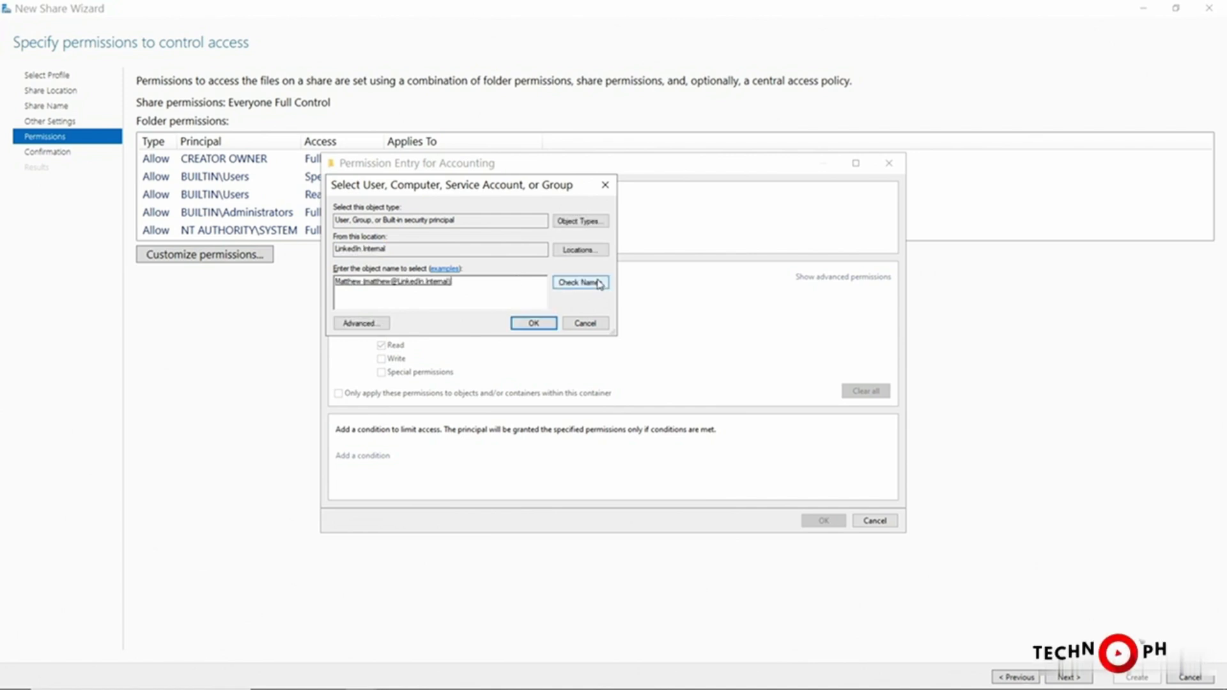
pyautogui.click(529, 324)
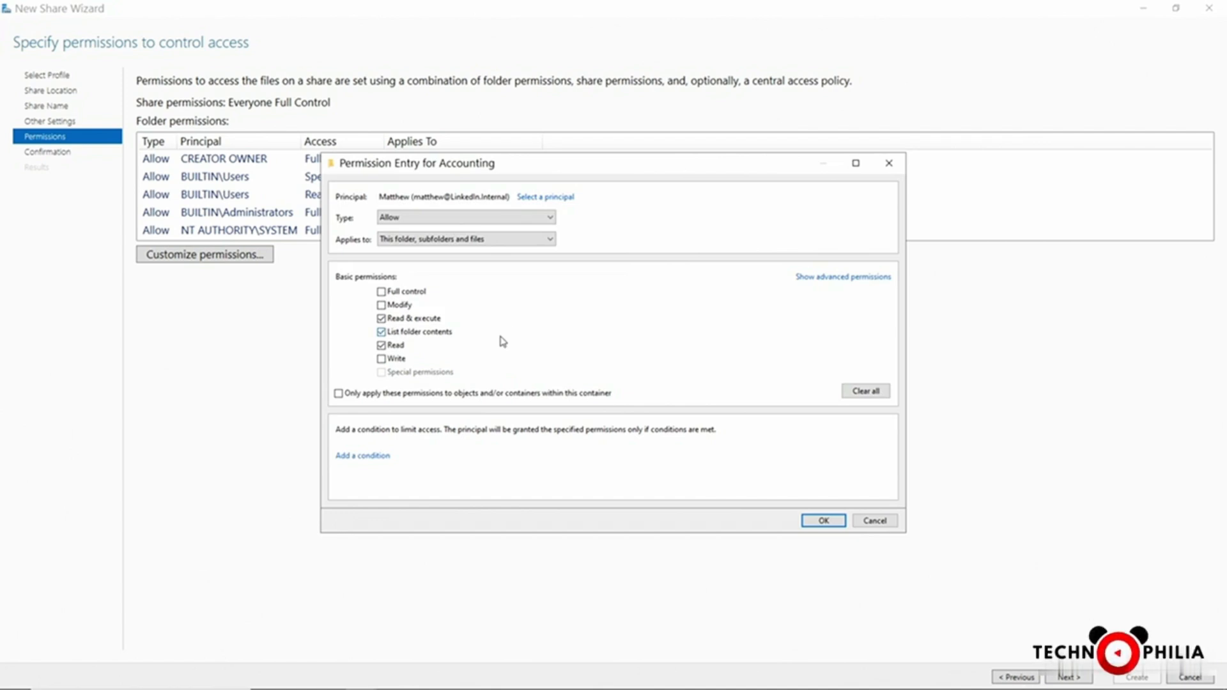
pyautogui.click(815, 521)
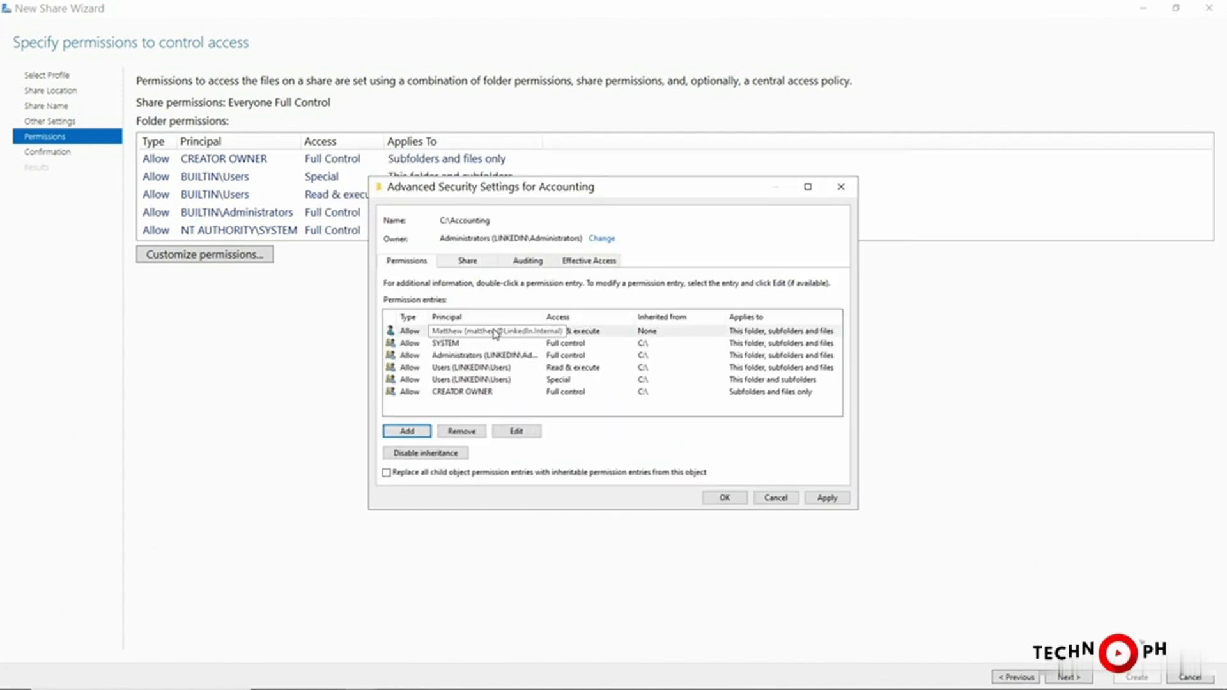
# - Add a permission entry for Accounting Group that allows Full control of the Accounting folder
pyautogui.click(408, 431)
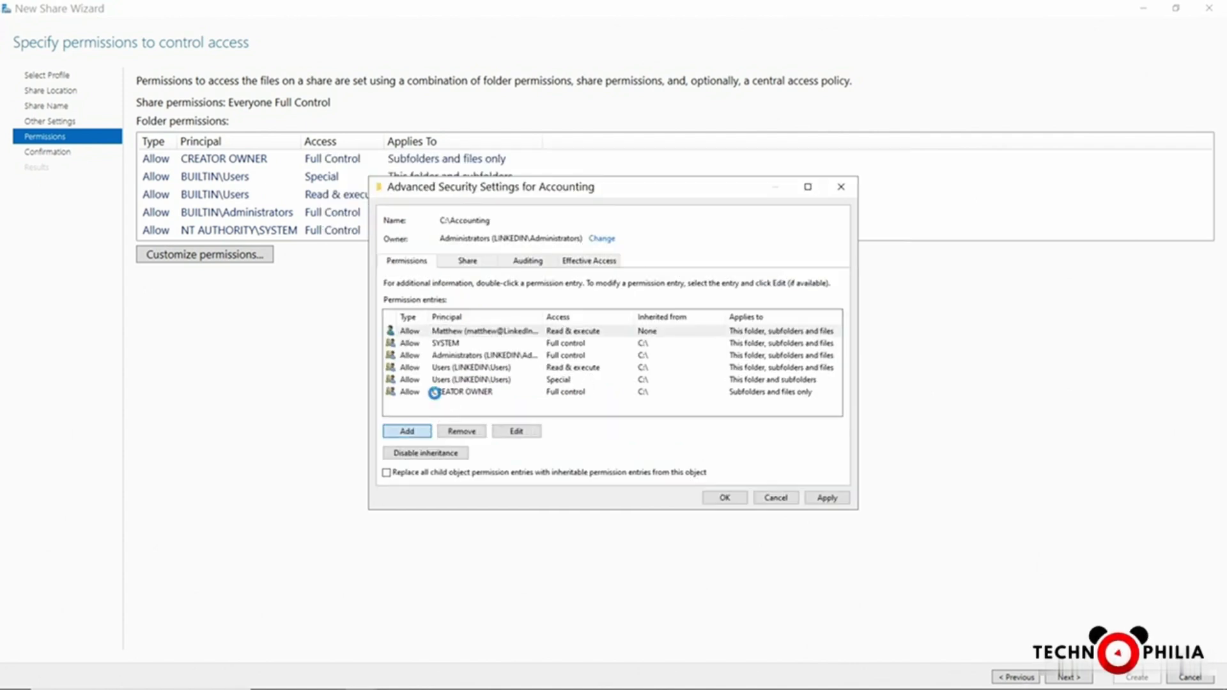
pyautogui.click(407, 198)
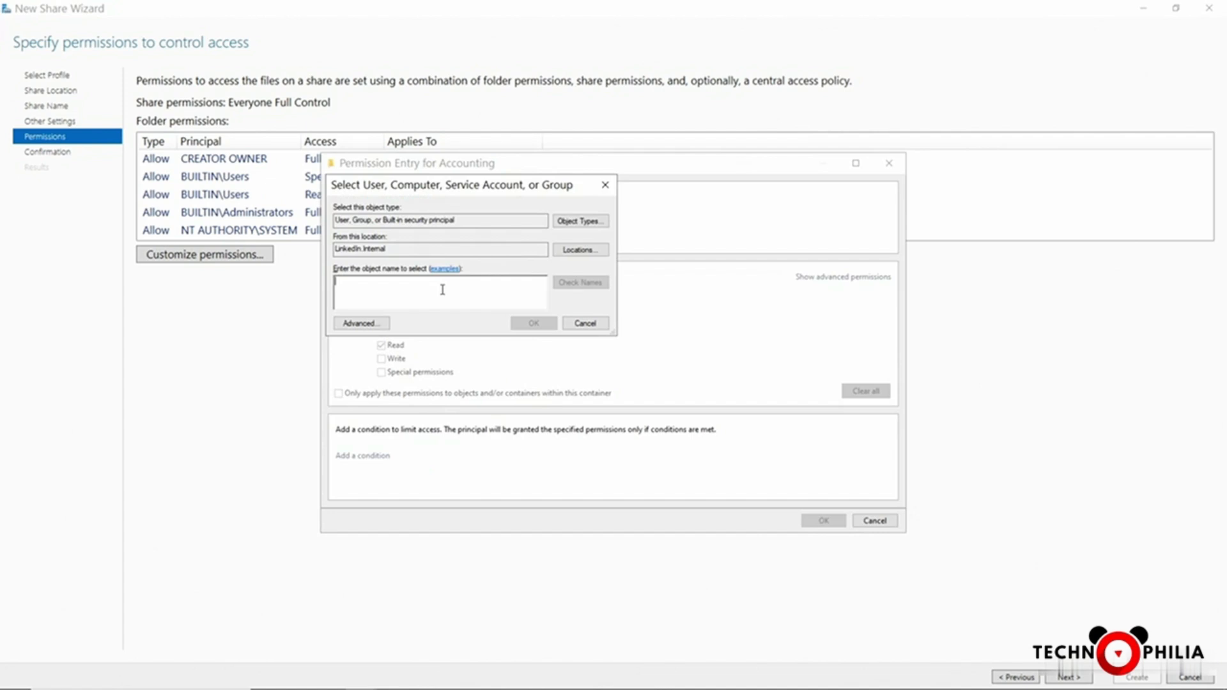
pyautogui.write('accounting')
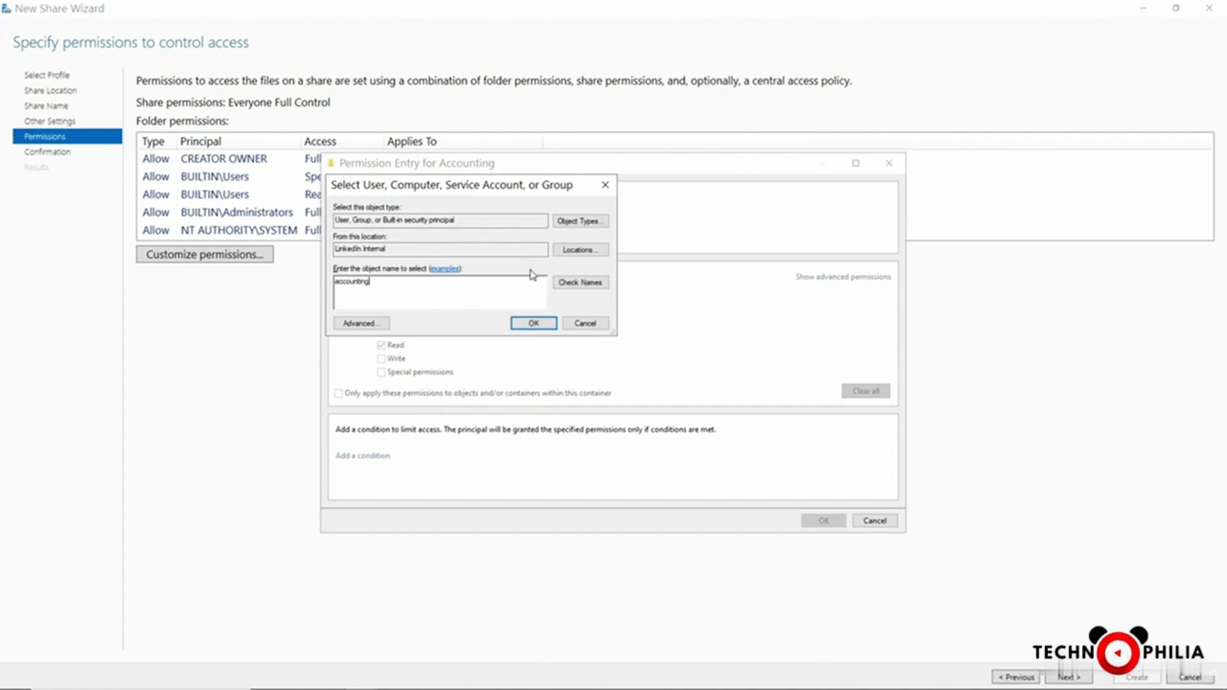
pyautogui.click(566, 283)
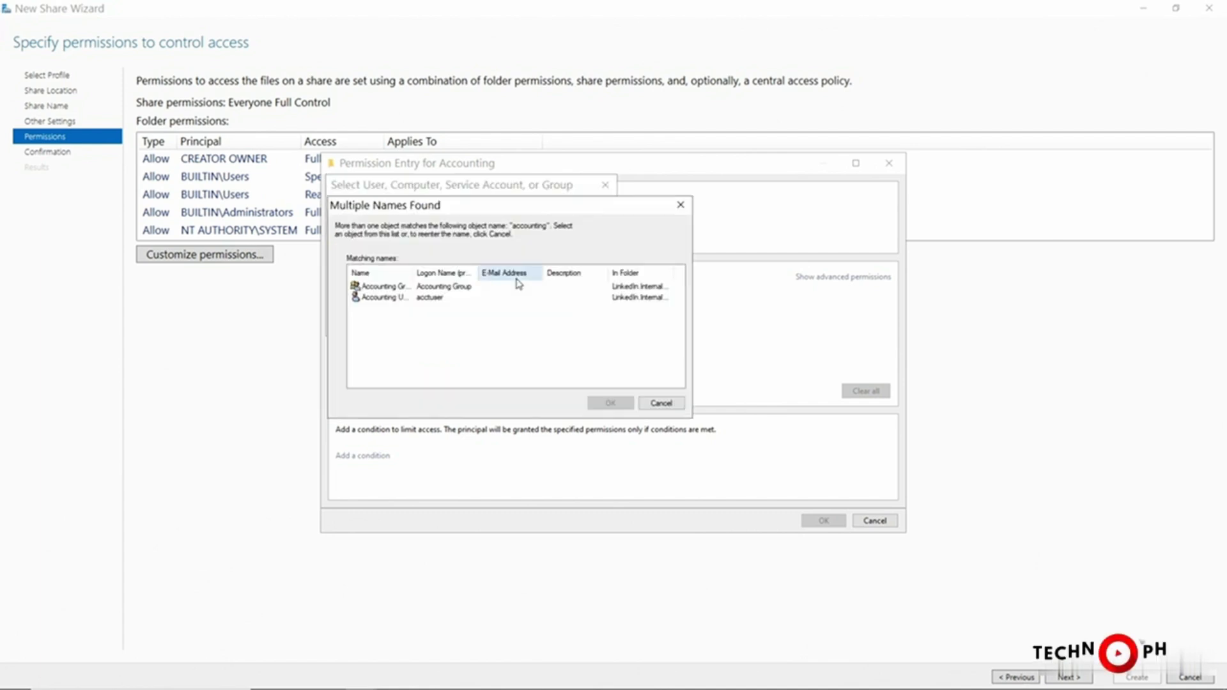
pyautogui.moveTo(413, 273); pyautogui.dragTo(480, 273)
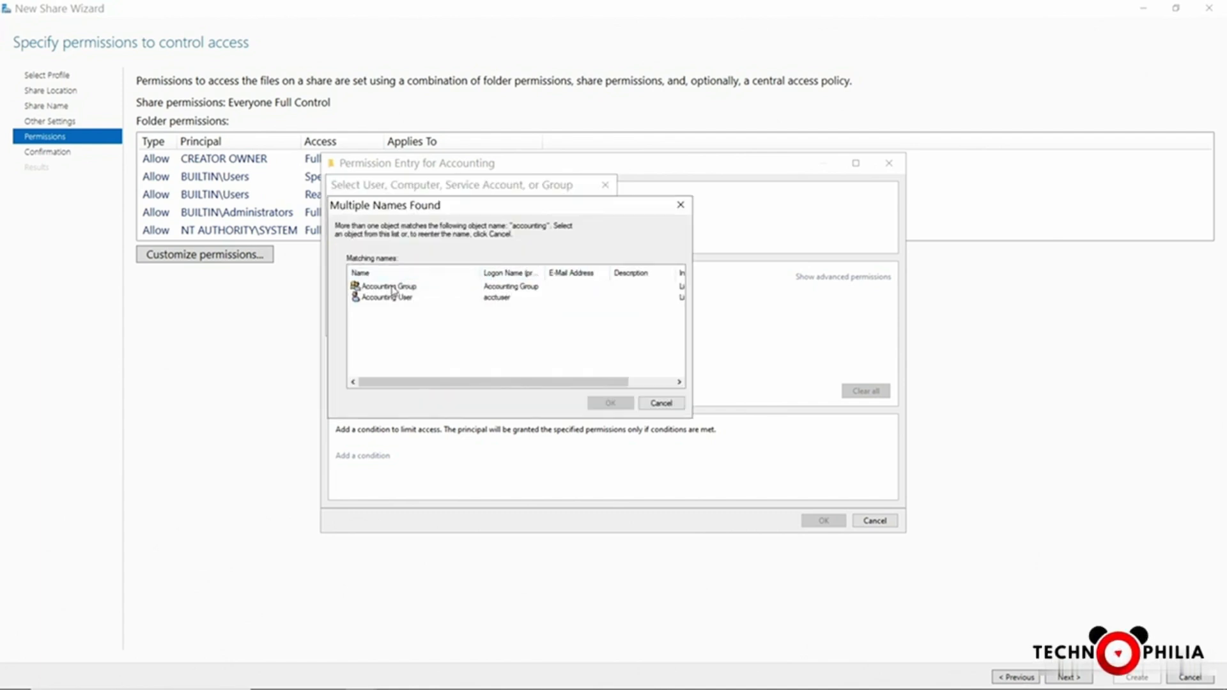
pyautogui.doubleClick(394, 286)
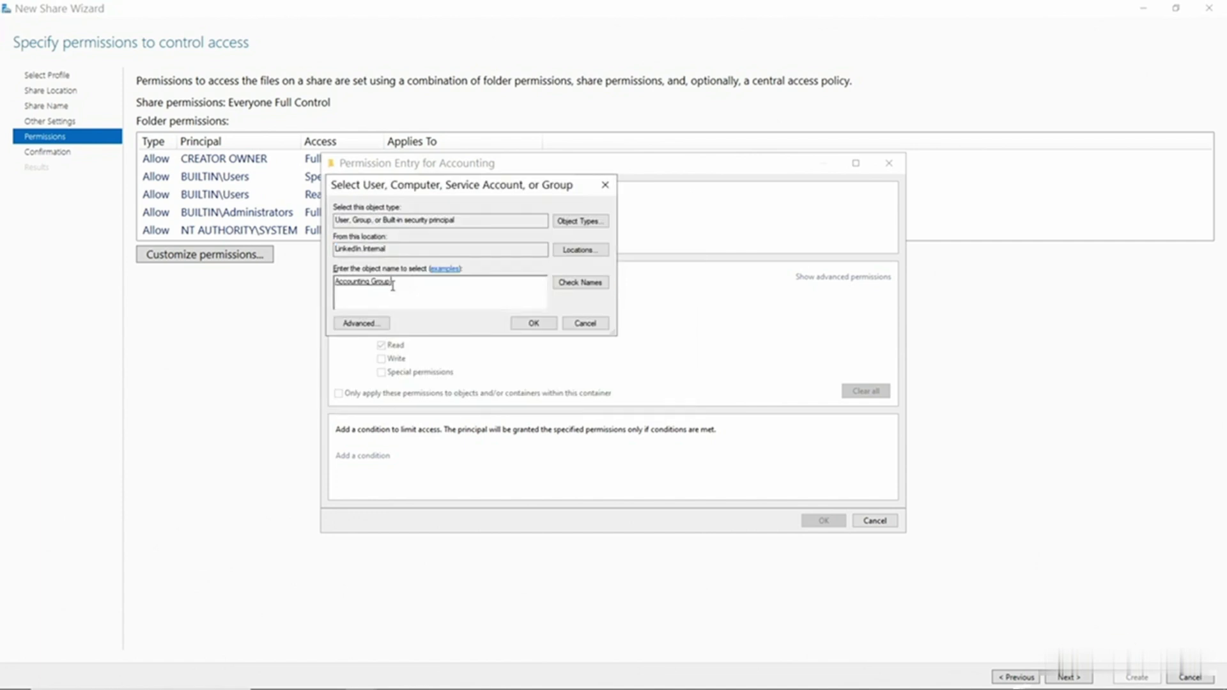
pyautogui.click(534, 324)
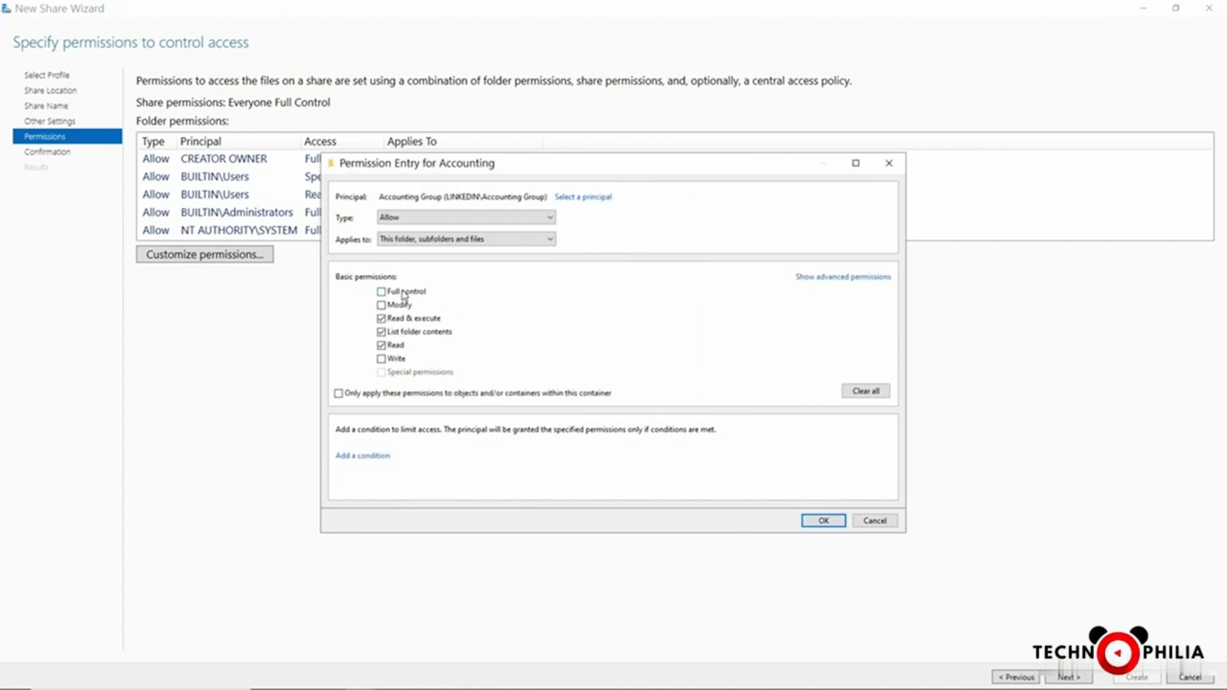
pyautogui.click(381, 292)
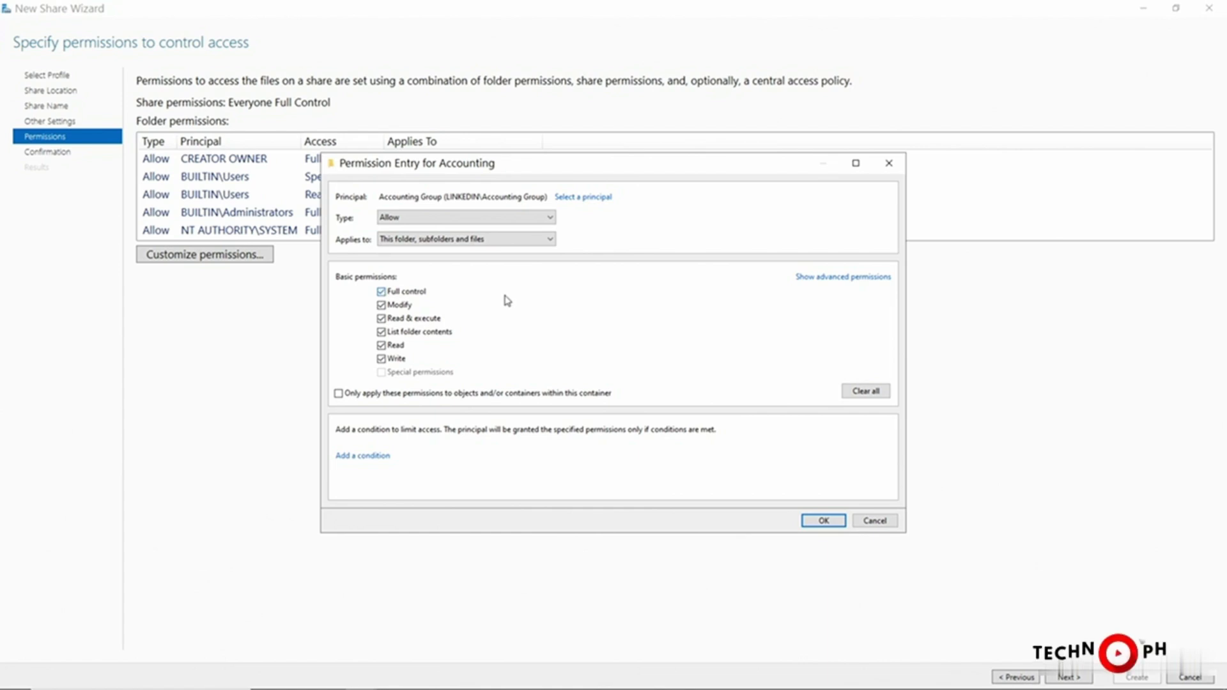
pyautogui.click(823, 520)
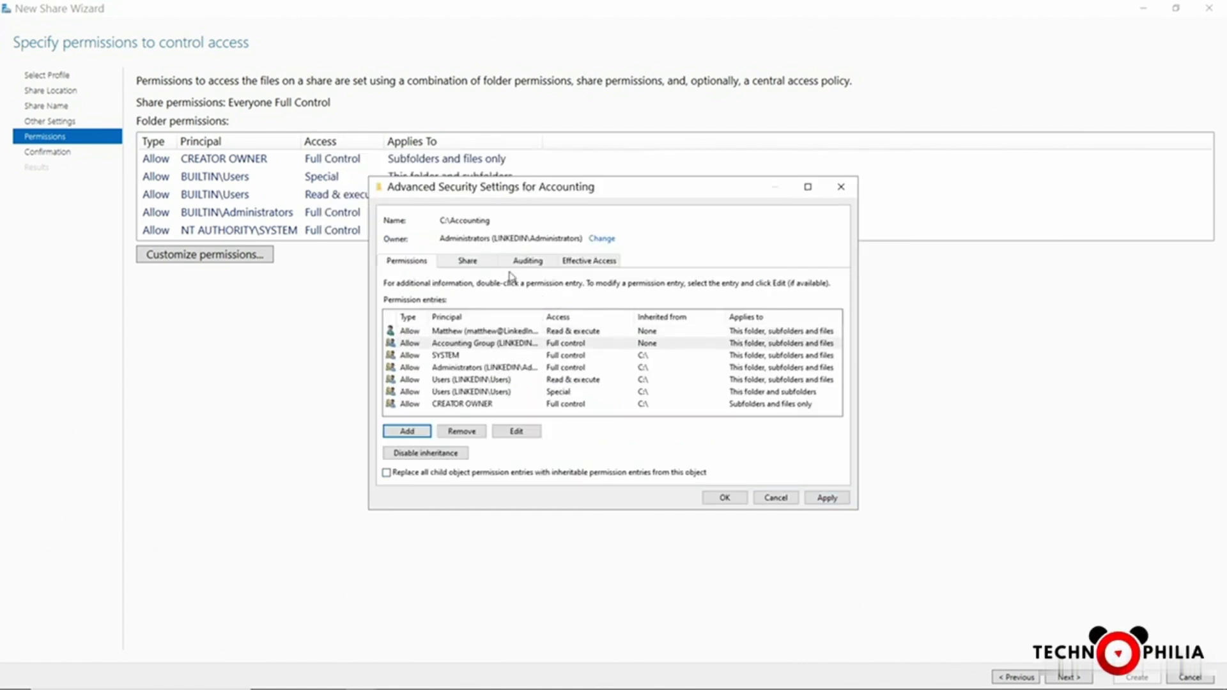
# - Replace Everyone with Domain Users in the Full Control share permission entry, and return to the folder permission entries
pyautogui.click(488, 264)
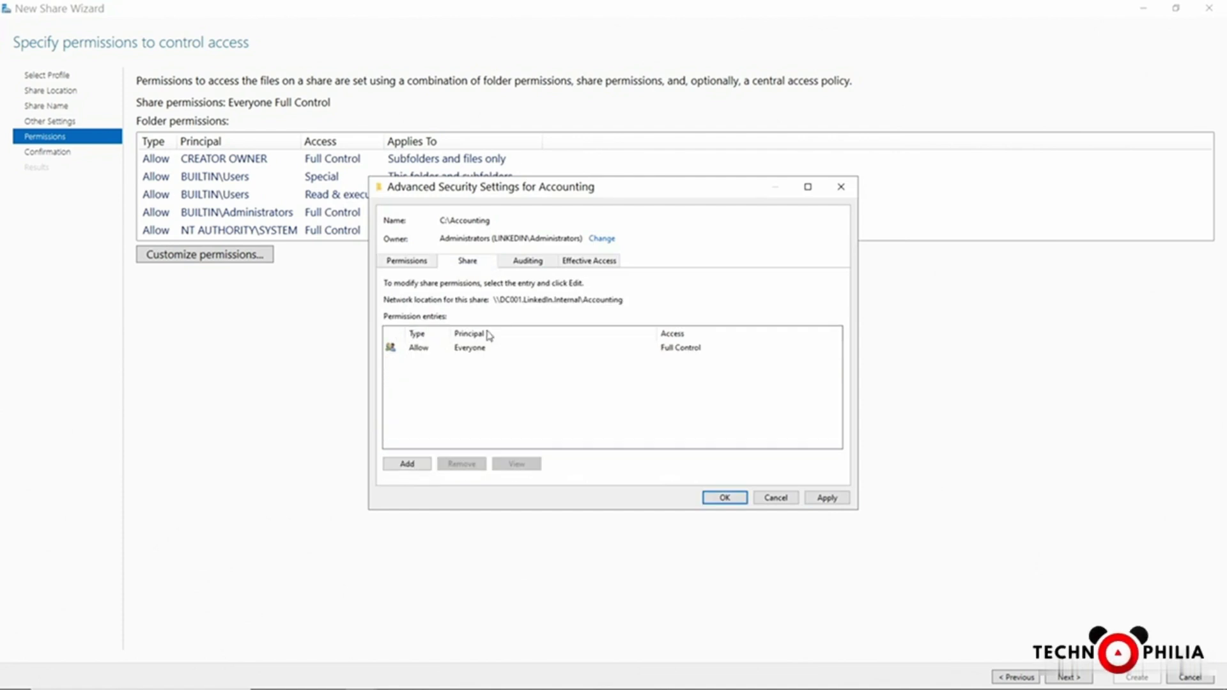
pyautogui.click(475, 353)
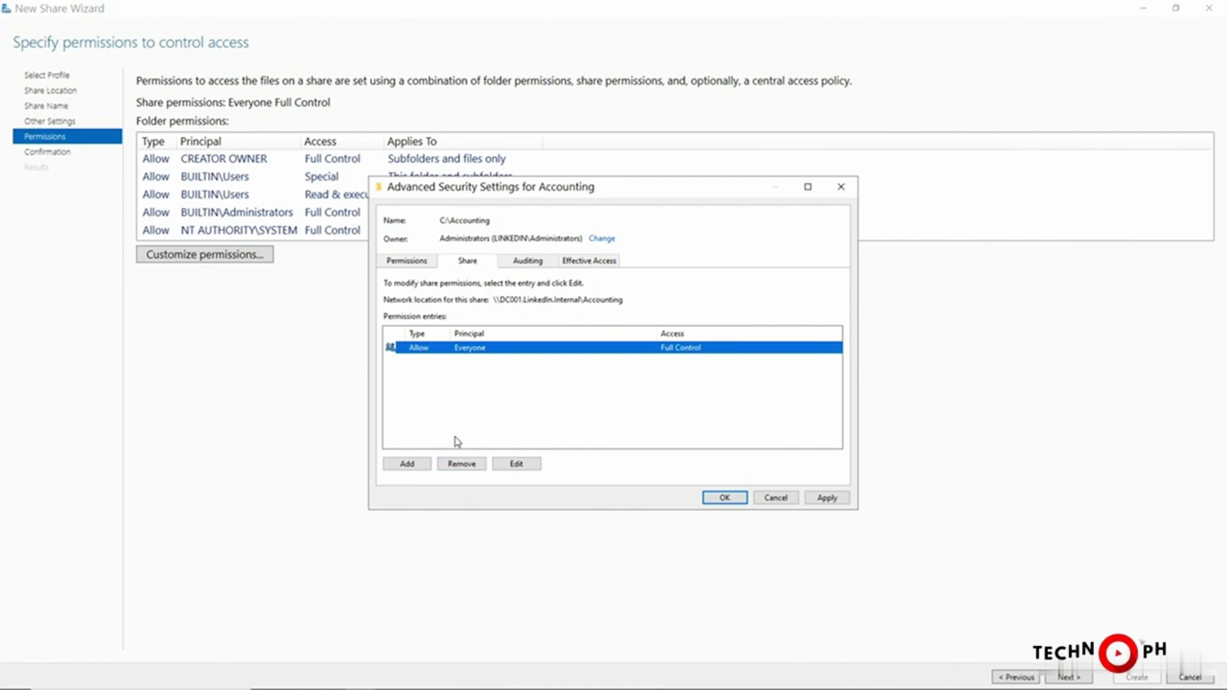
pyautogui.click(507, 466)
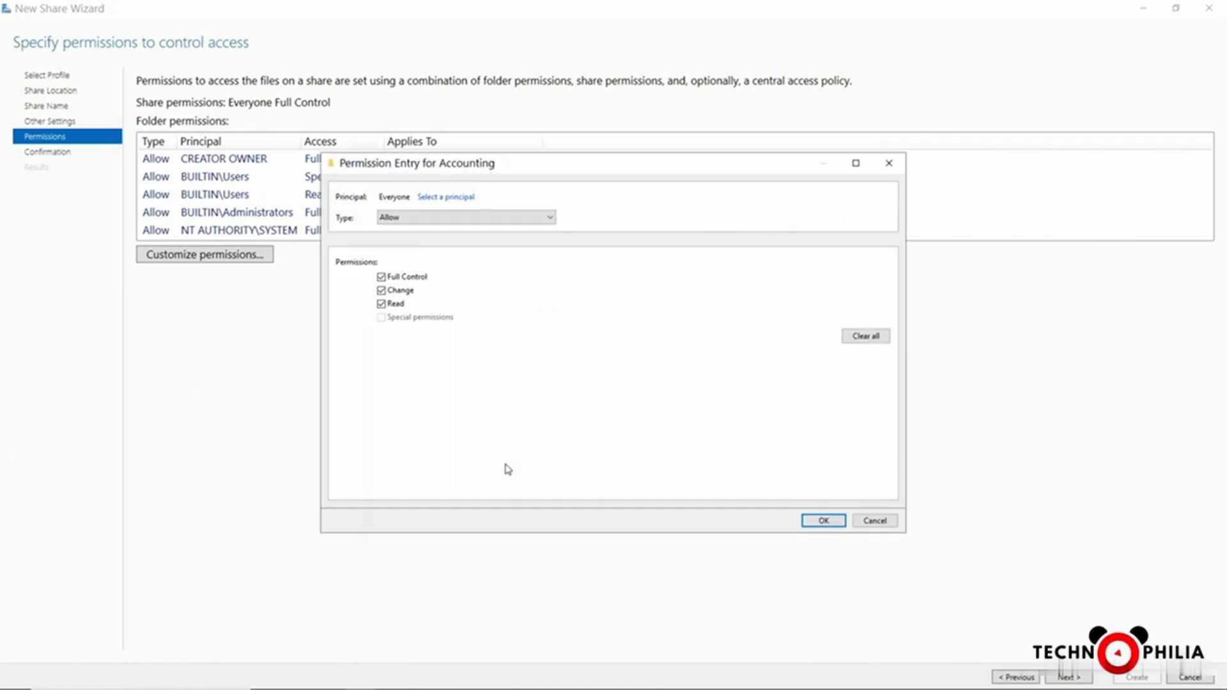
pyautogui.click(458, 198)
pyautogui.write('domain use')
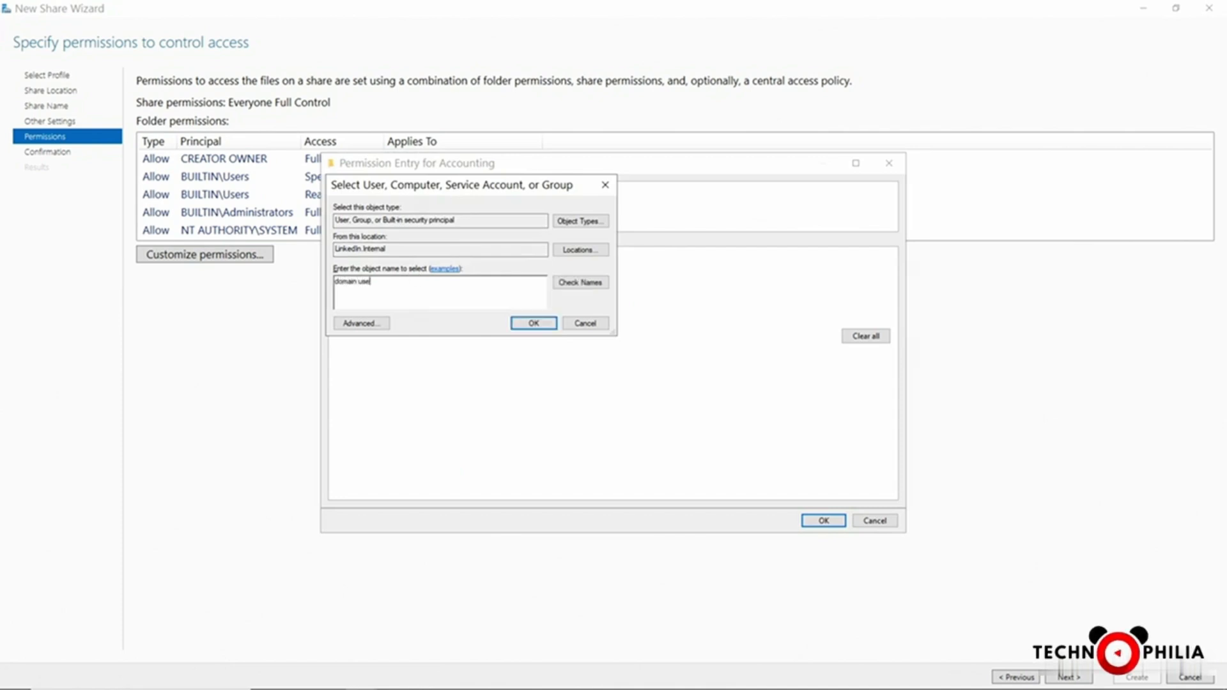
pyautogui.write('rs')
pyautogui.click(562, 281)
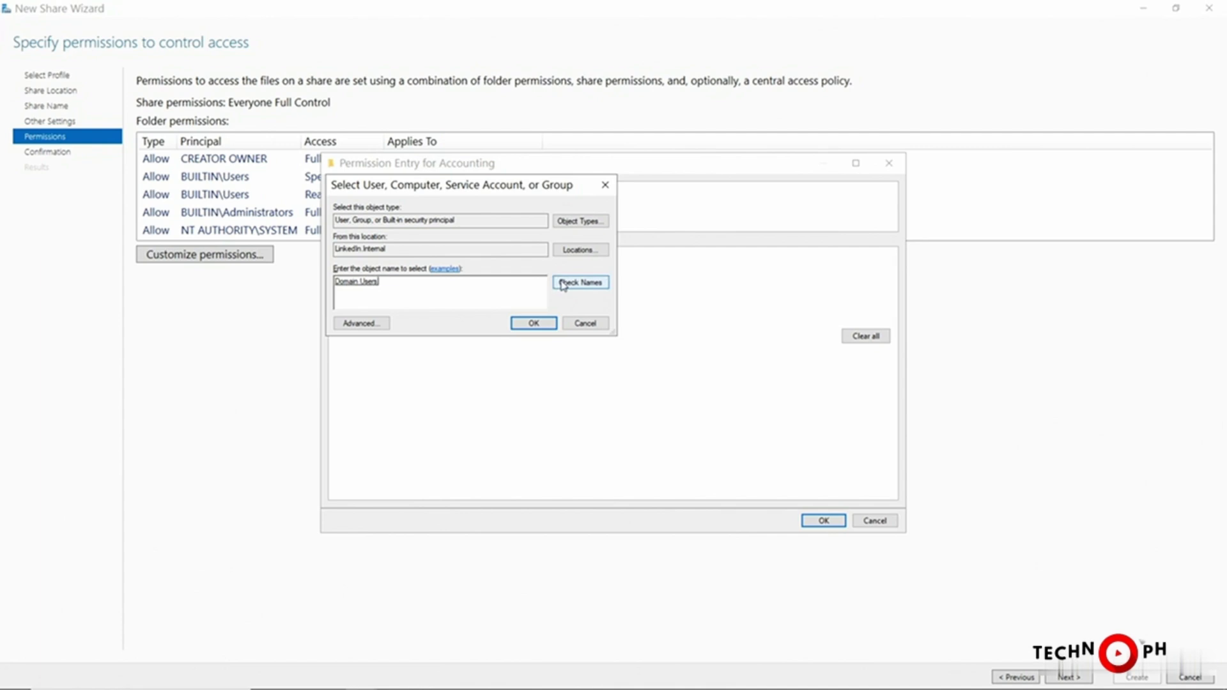
pyautogui.click(534, 323)
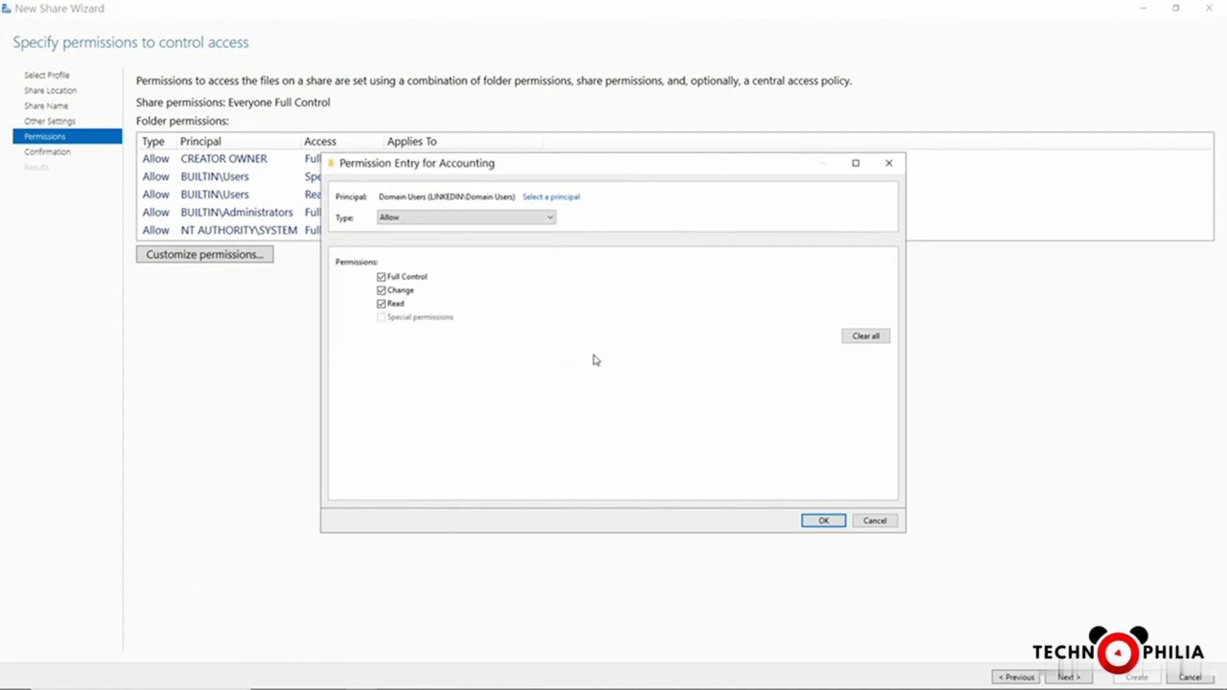
pyautogui.click(821, 521)
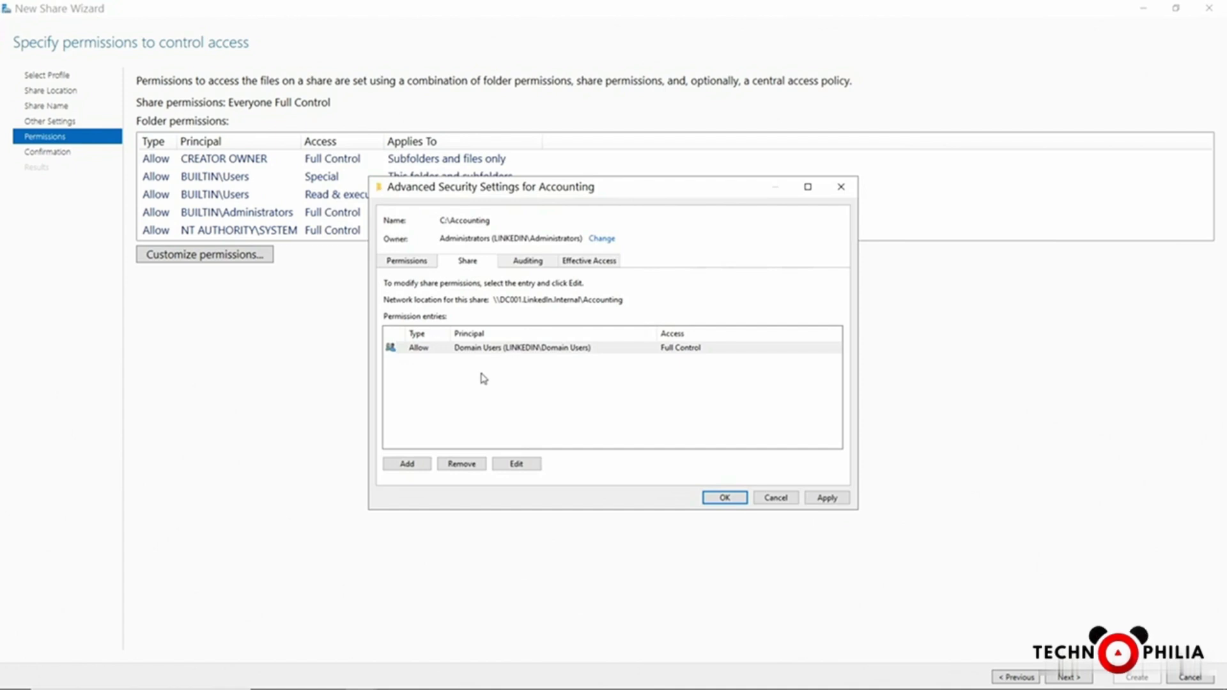
pyautogui.click(397, 261)
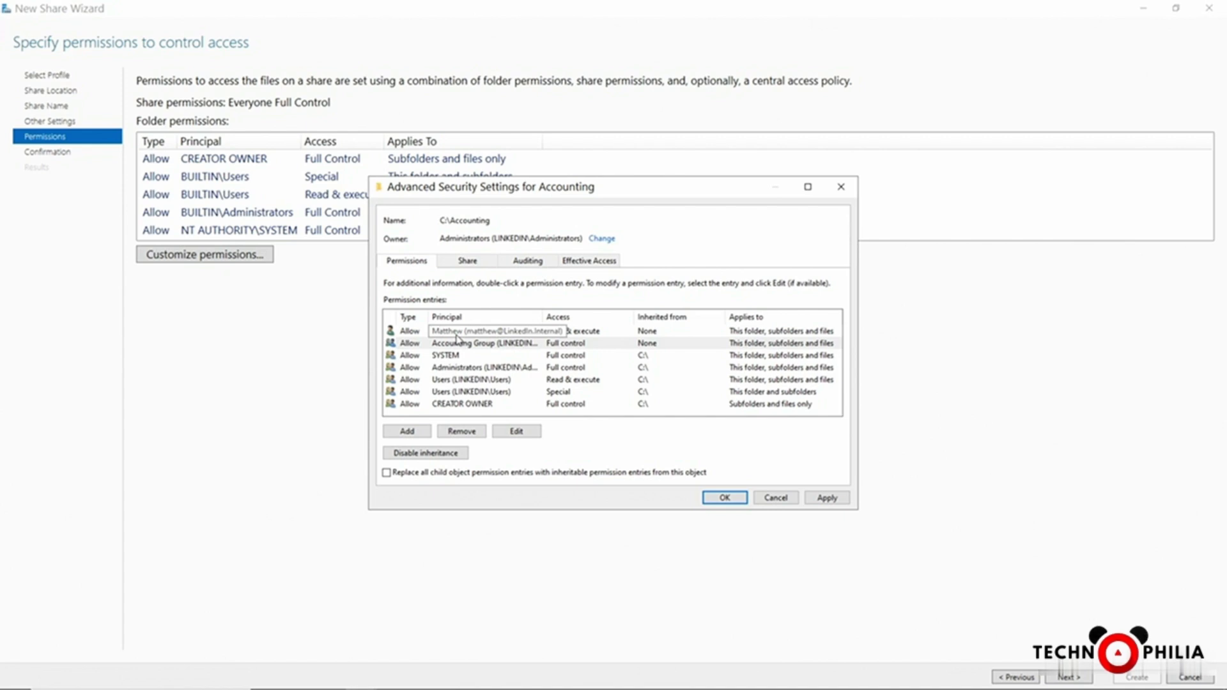
# - Apply the customized permissions to the Accounting folder and close its advanced security settings
pyautogui.click(829, 497)
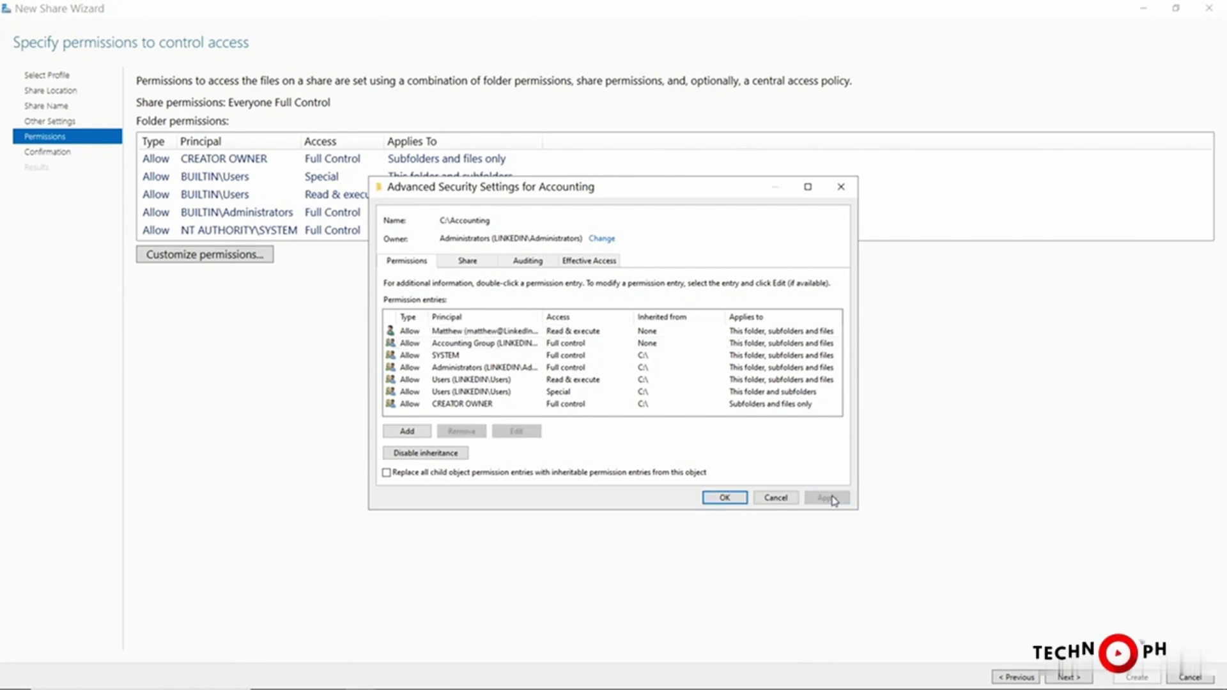
pyautogui.click(738, 499)
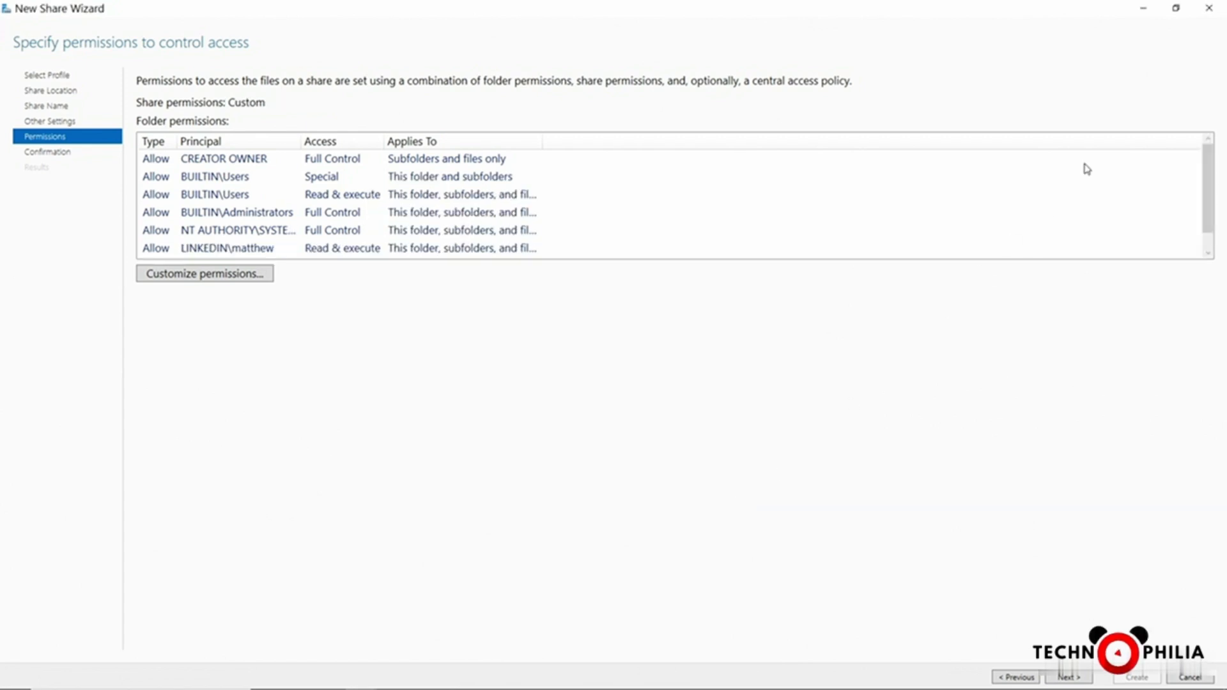
# - Reduce the share wizard window and move it aside to review the effective permissions notes in Notepad
pyautogui.click(1175, 8)
pyautogui.click(1143, 8)
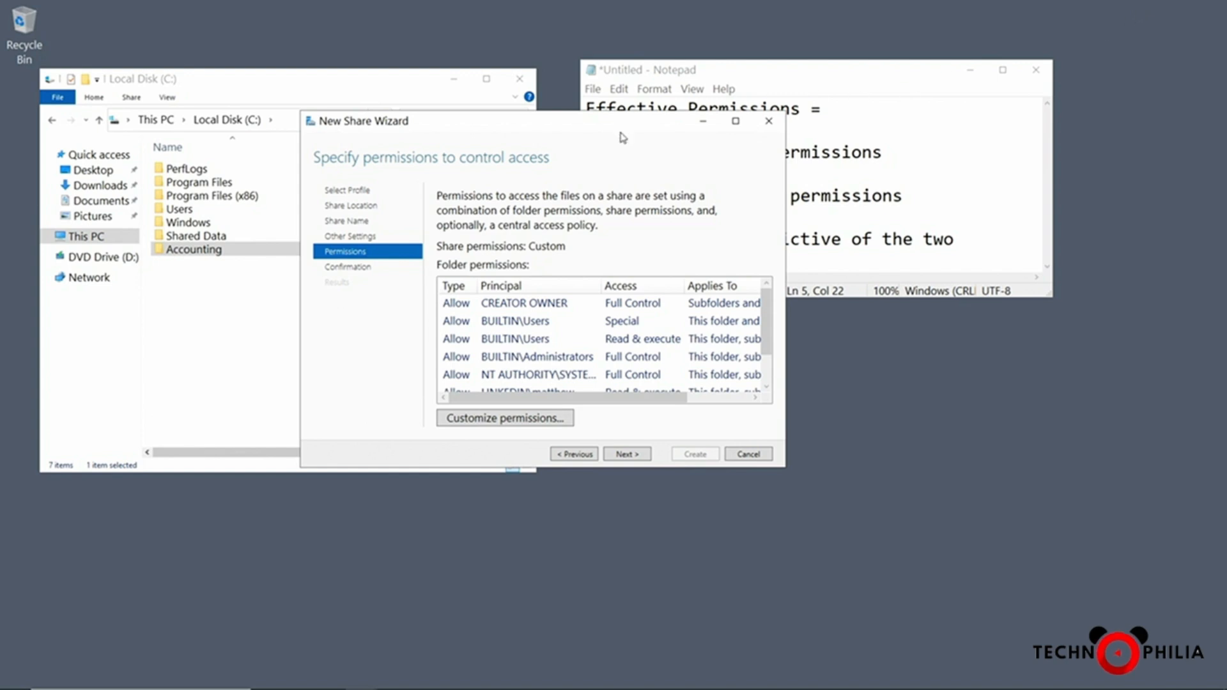
pyautogui.moveTo(561, 133); pyautogui.dragTo(333, 89)
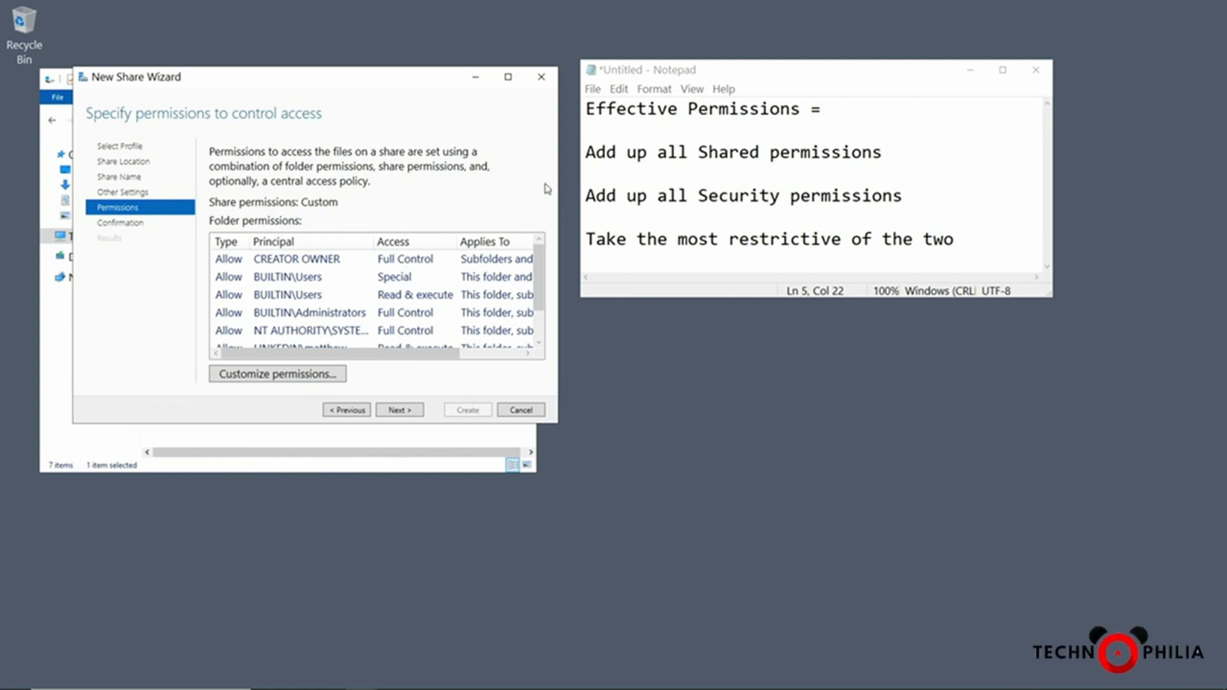
# - Maximize the share wizard again, proceed to the confirmation of the selections and create the Accounting share
pyautogui.click(508, 76)
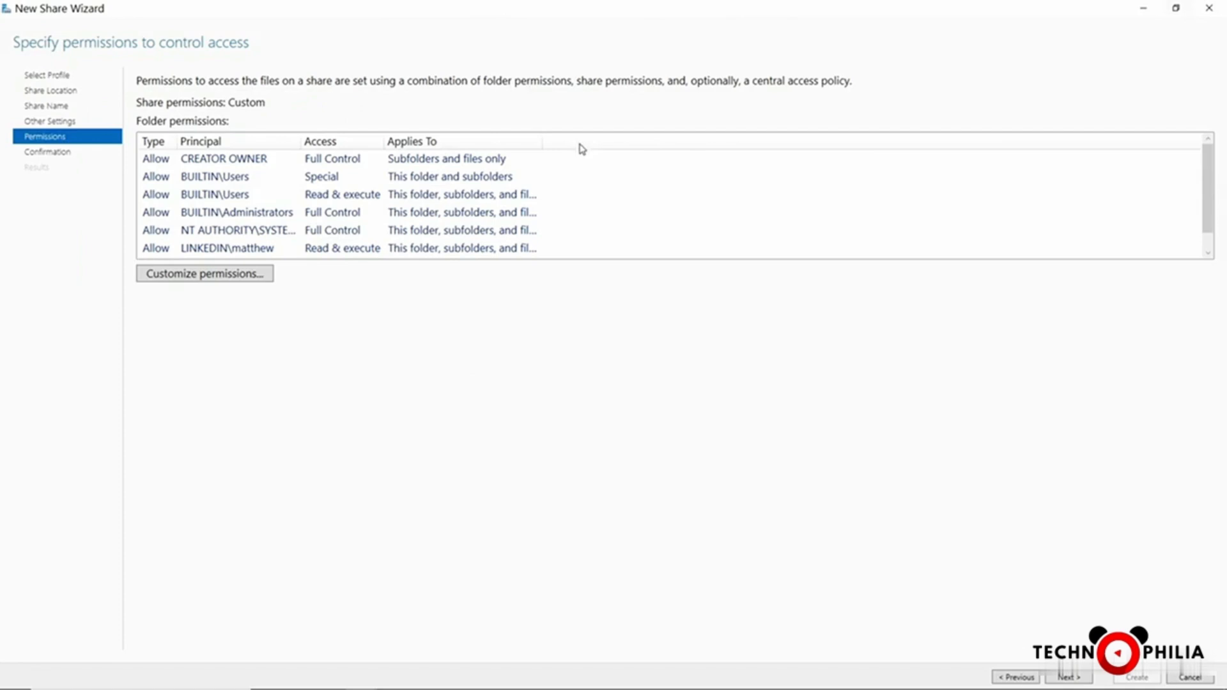
pyautogui.click(1068, 676)
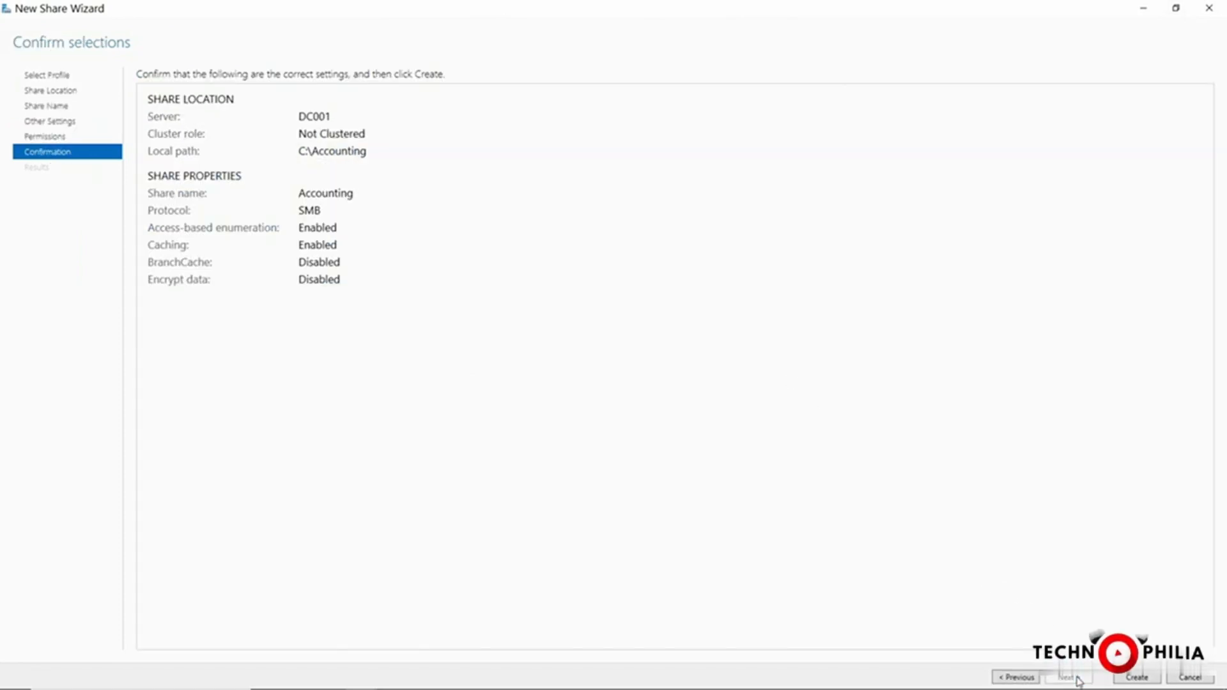
pyautogui.click(1127, 676)
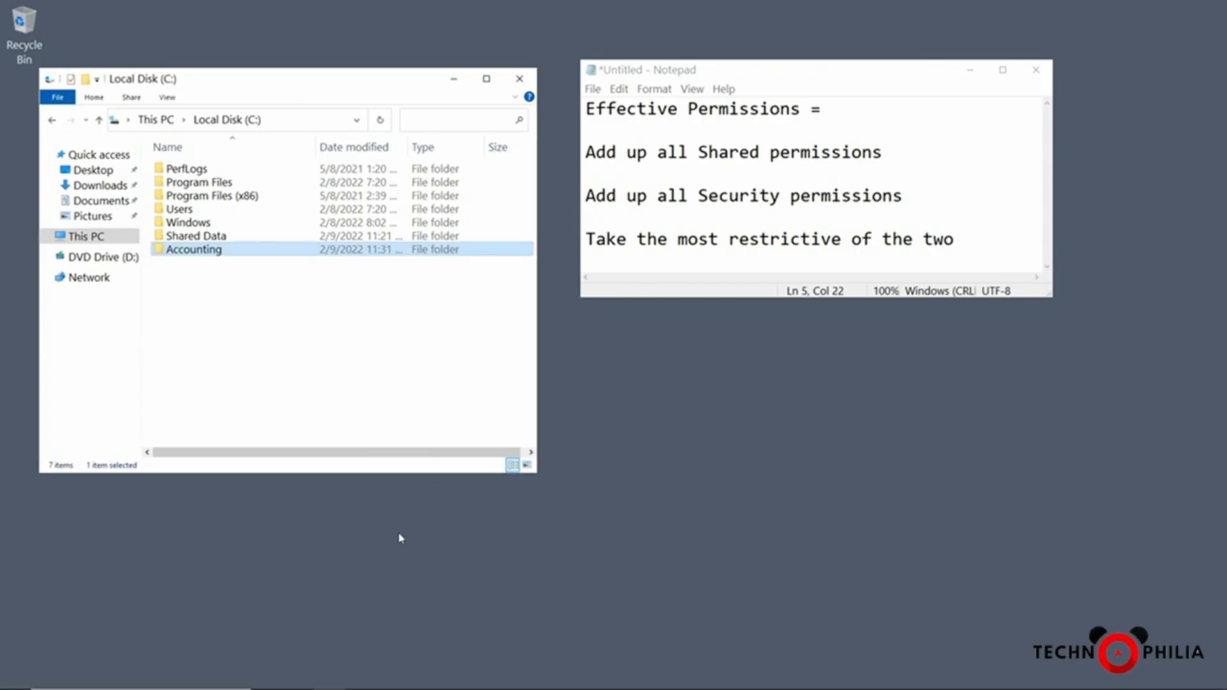
# - Browse to the network path \\dc001 in File Explorer and check for the Accounting and Shared Data shares
pyautogui.click(285, 116)
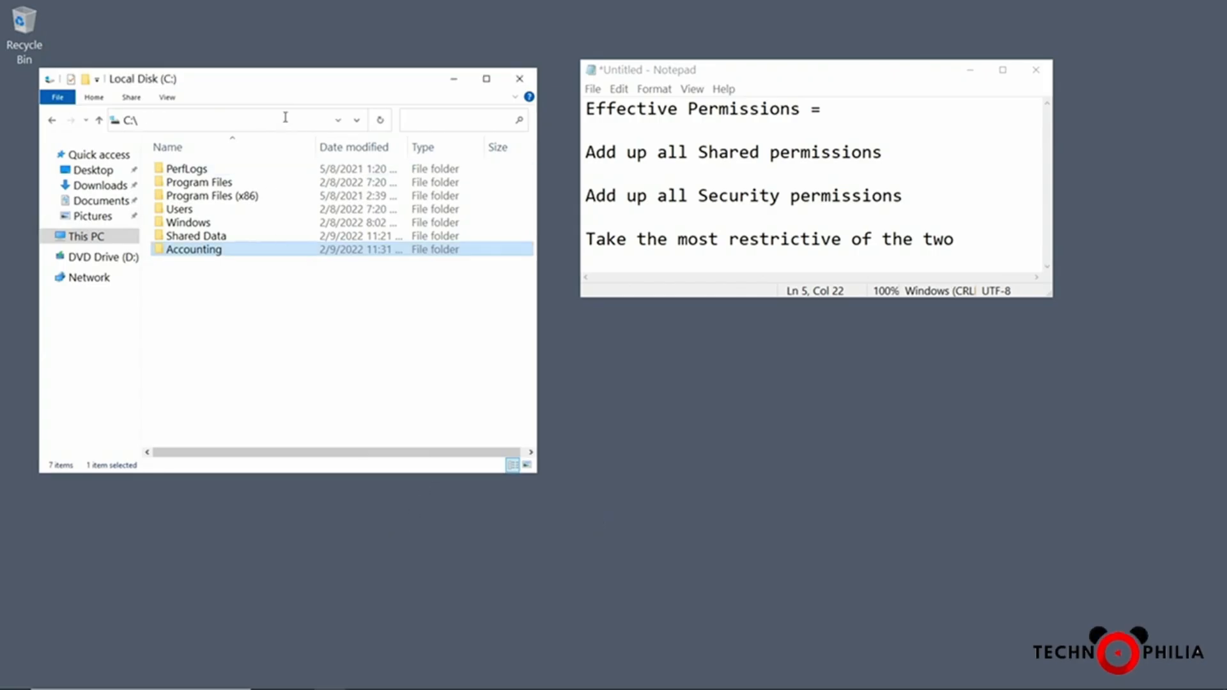
pyautogui.write('\\\\')
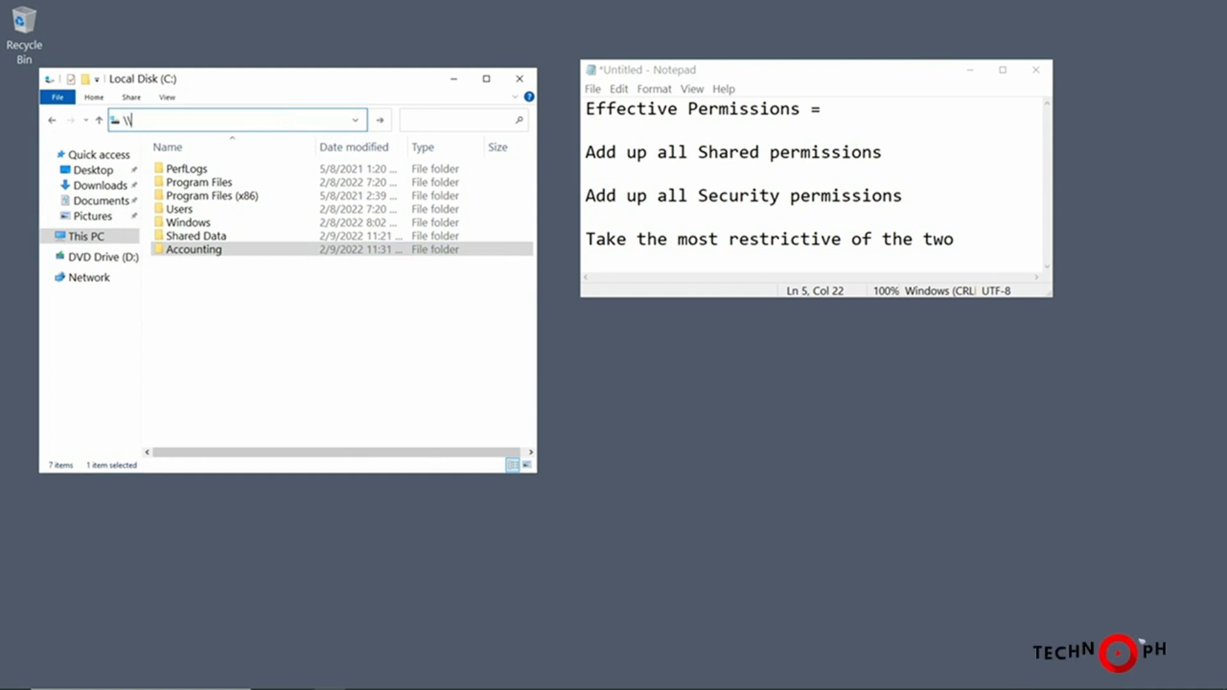
pyautogui.write('dc001')
pyautogui.press('Return')
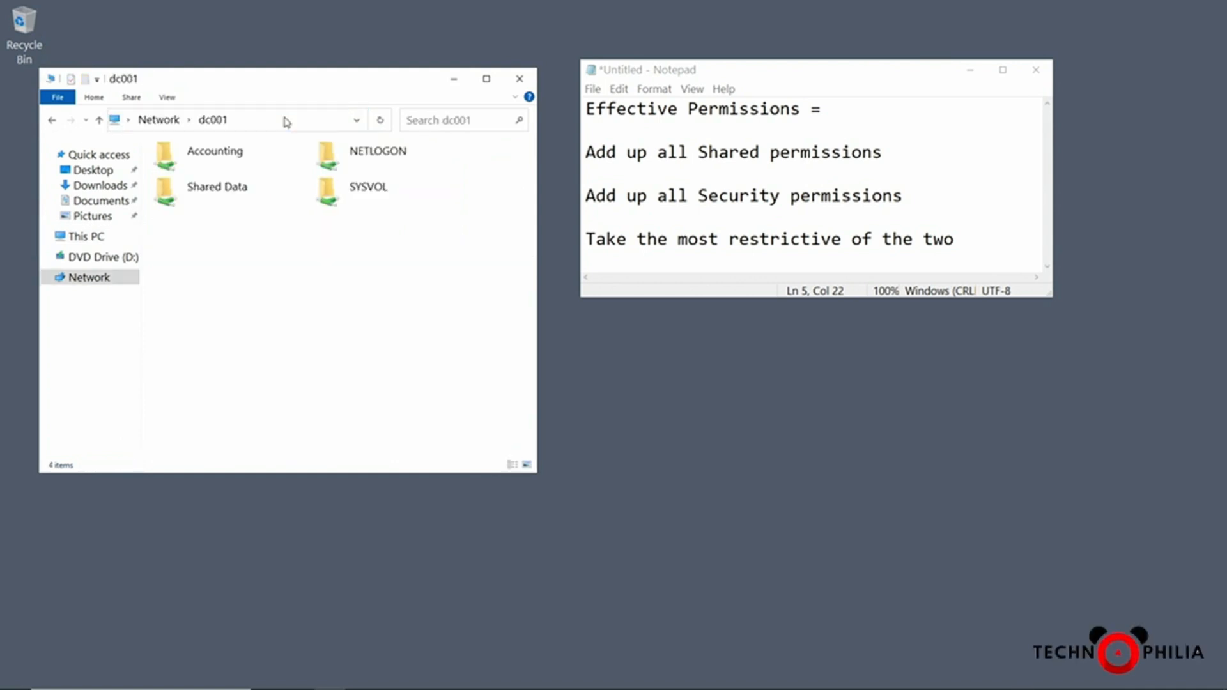
pyautogui.click(256, 165)
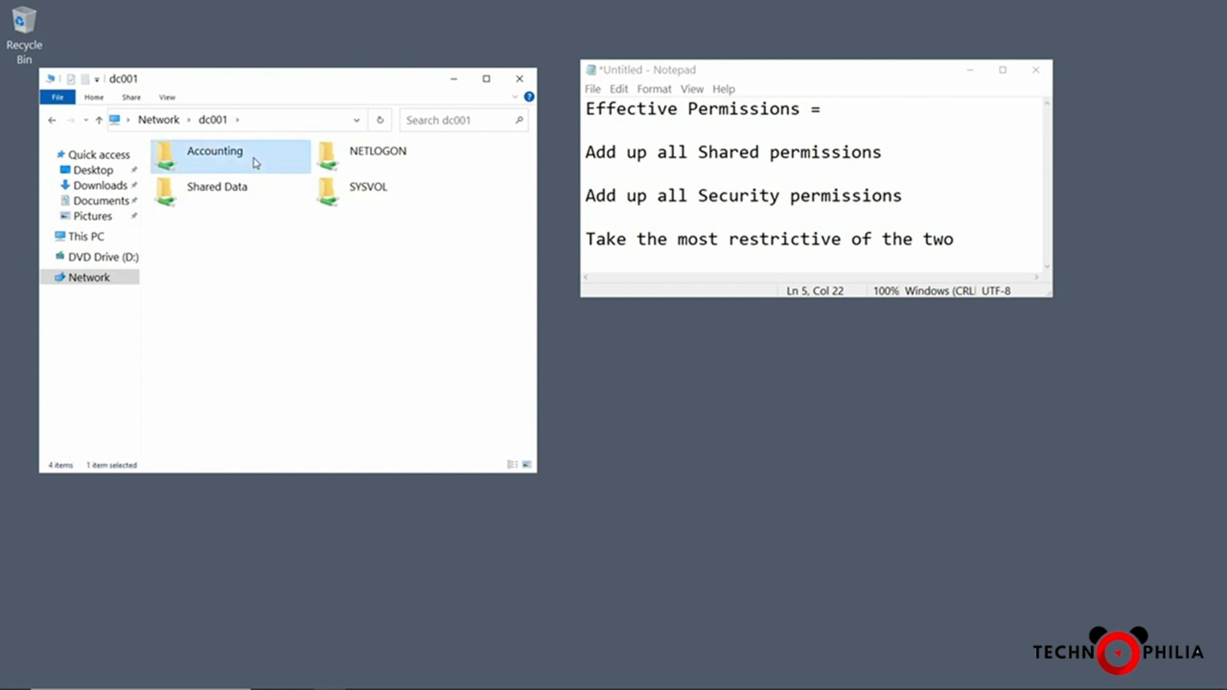
pyautogui.click(225, 203)
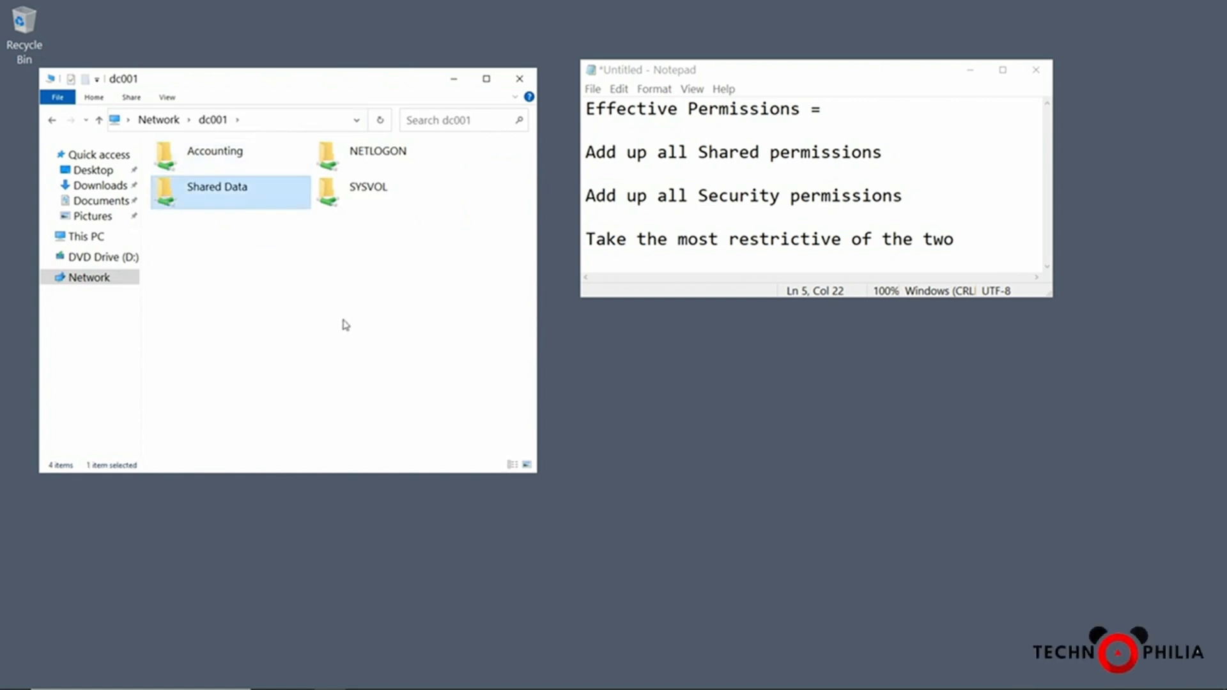